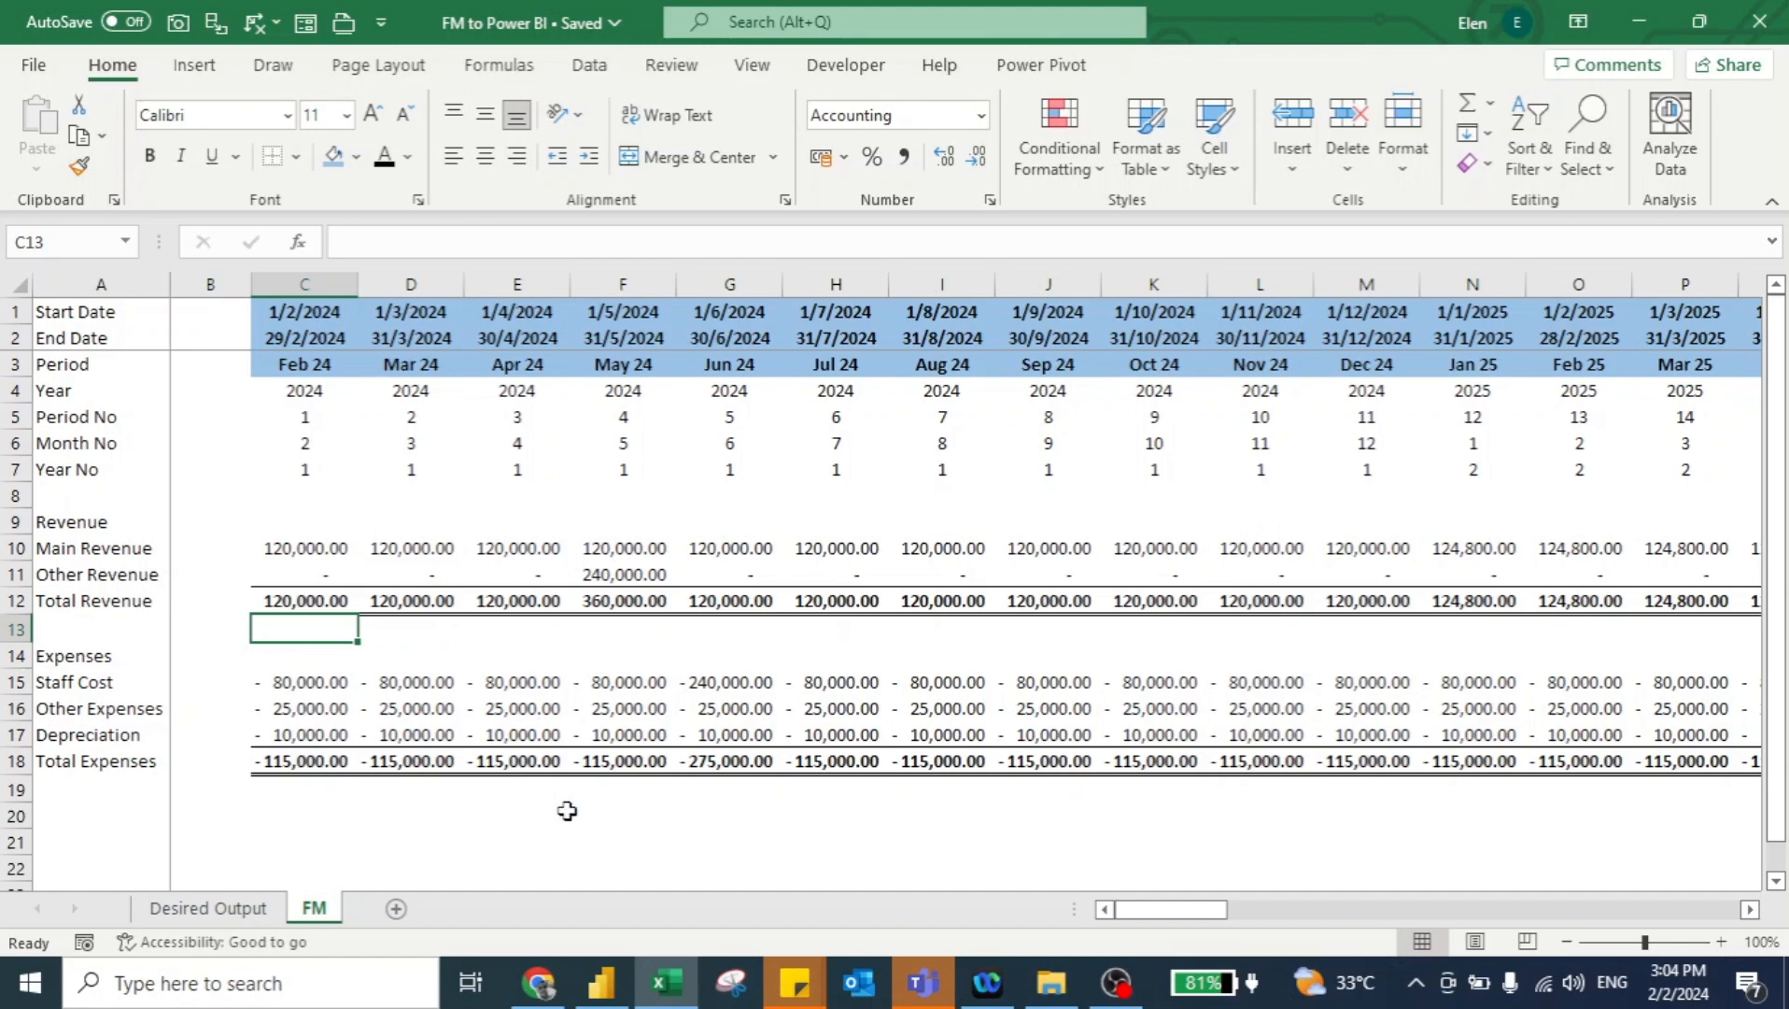
Switch to Power BI Desktop and open the Excel workbook FM to Power BI as the data source
left_click(609, 984)
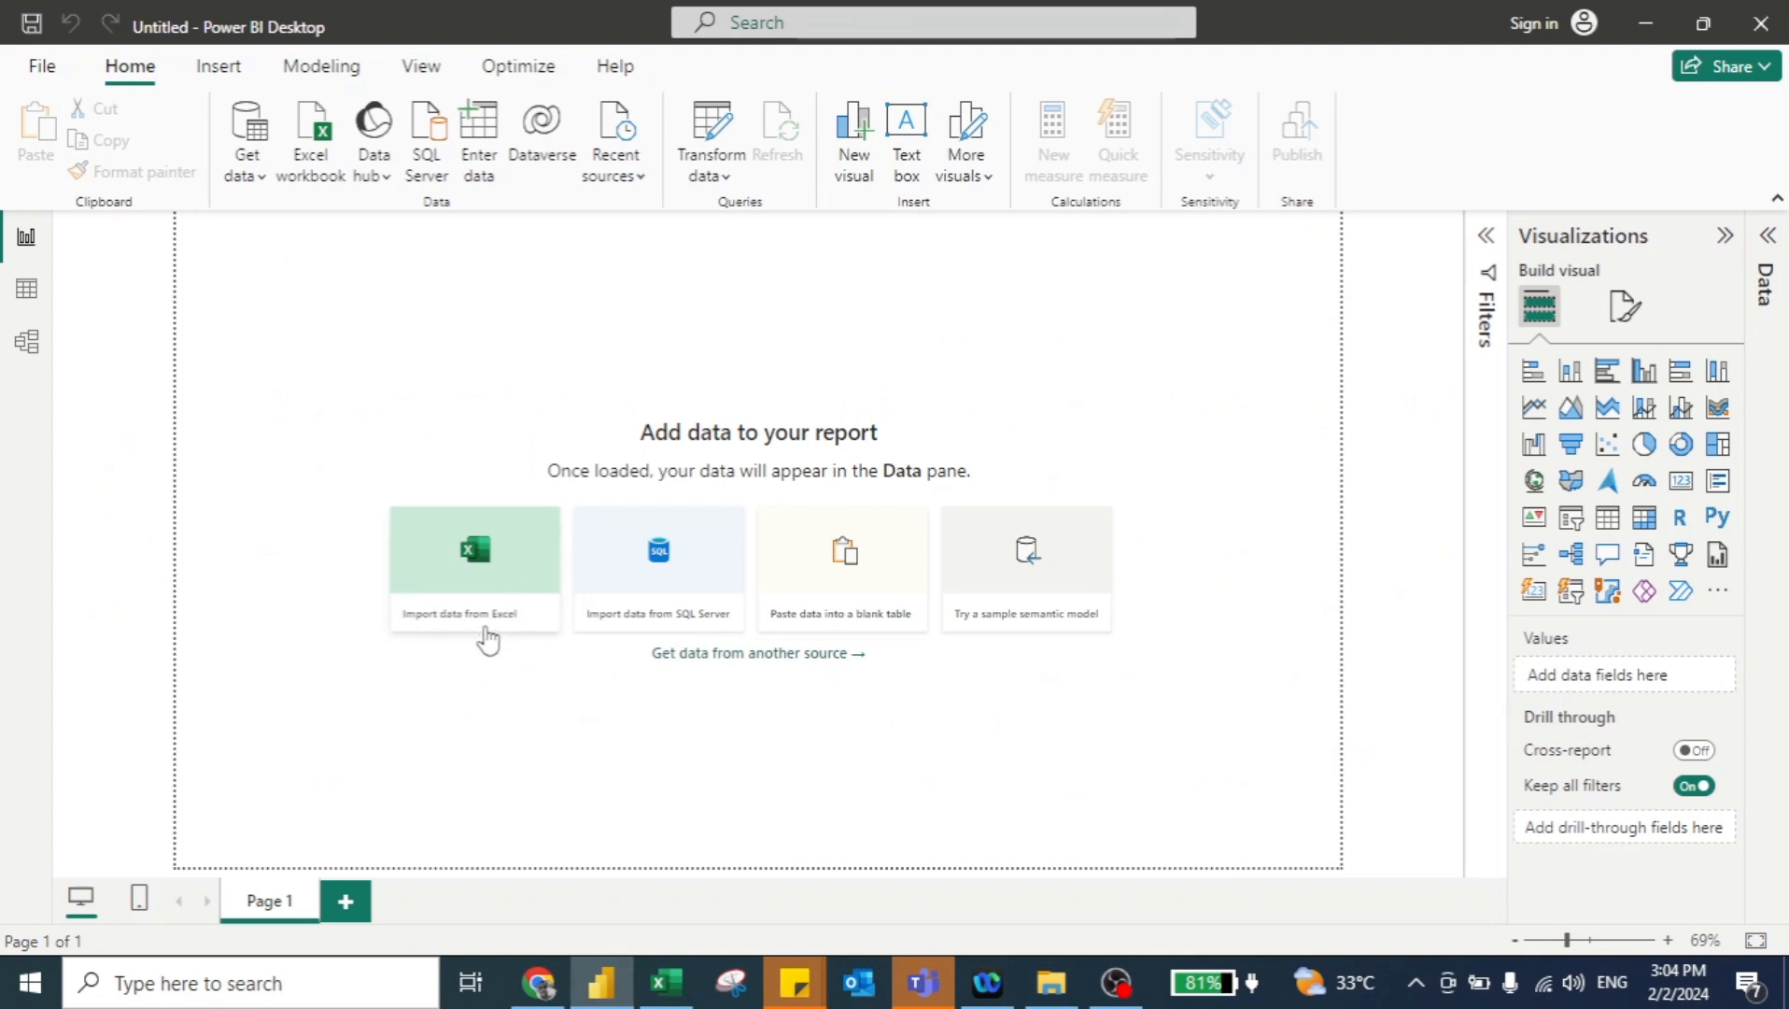
key("alt+Tab")
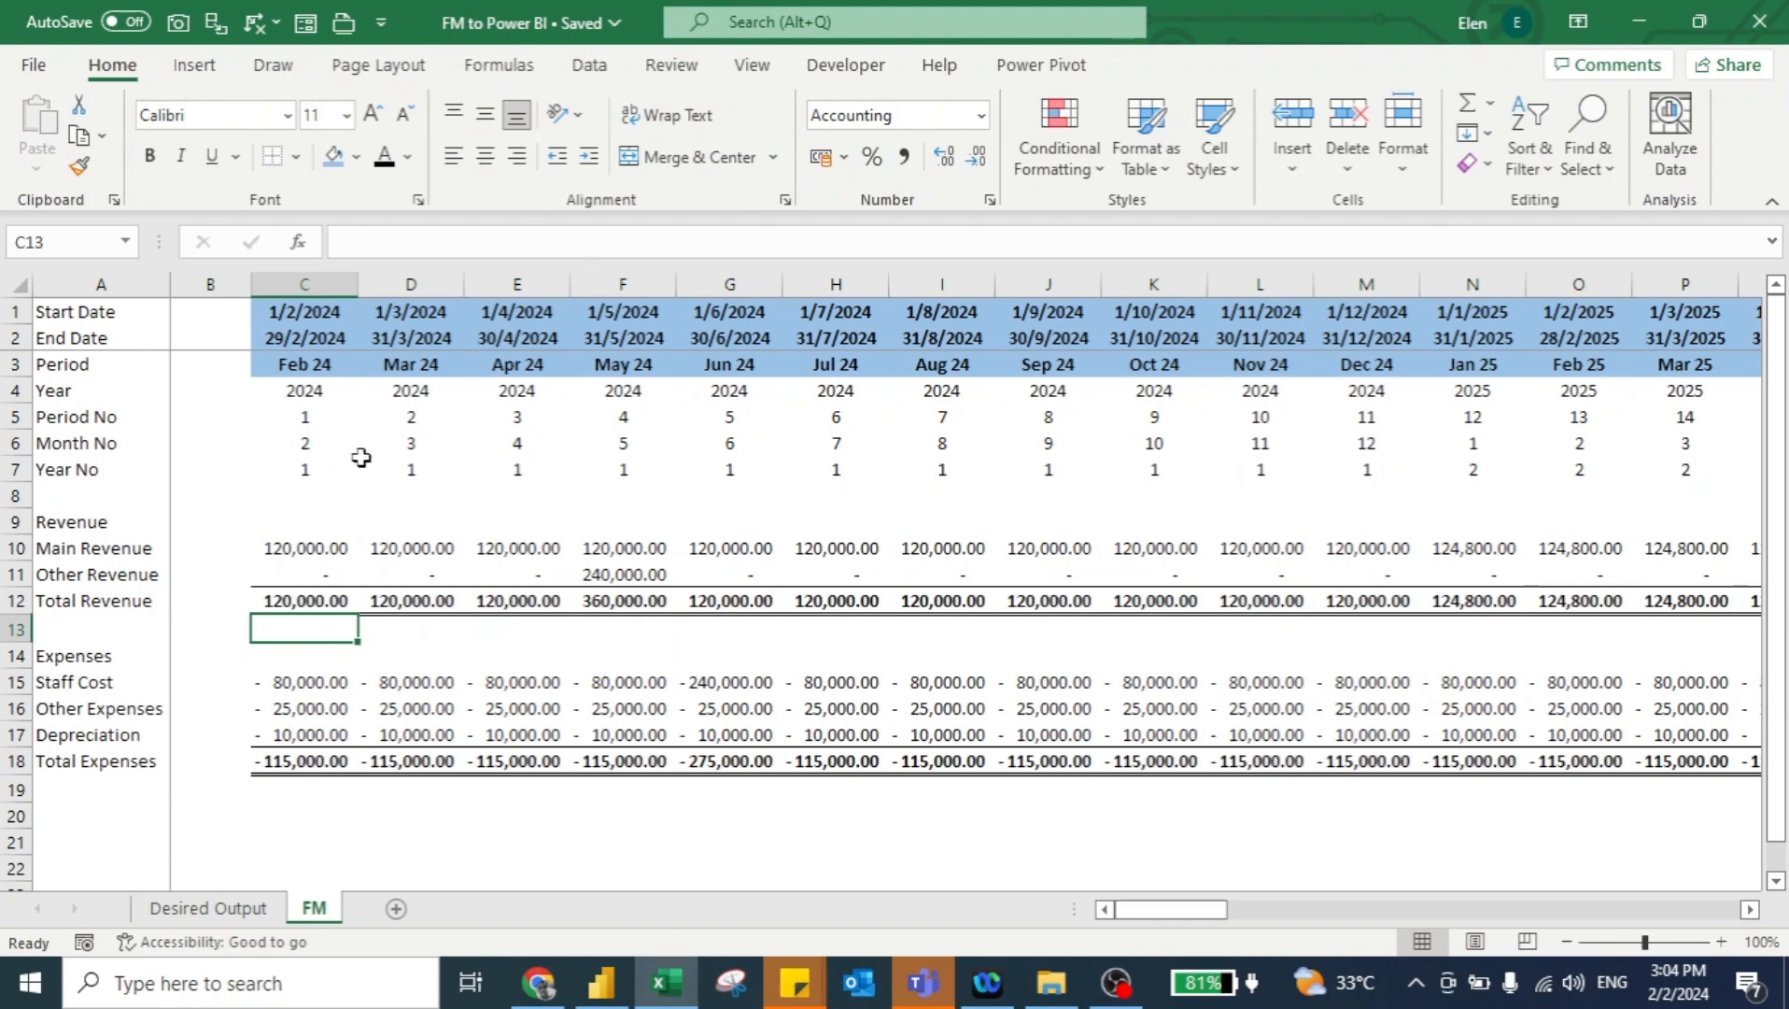
key("alt+Tab")
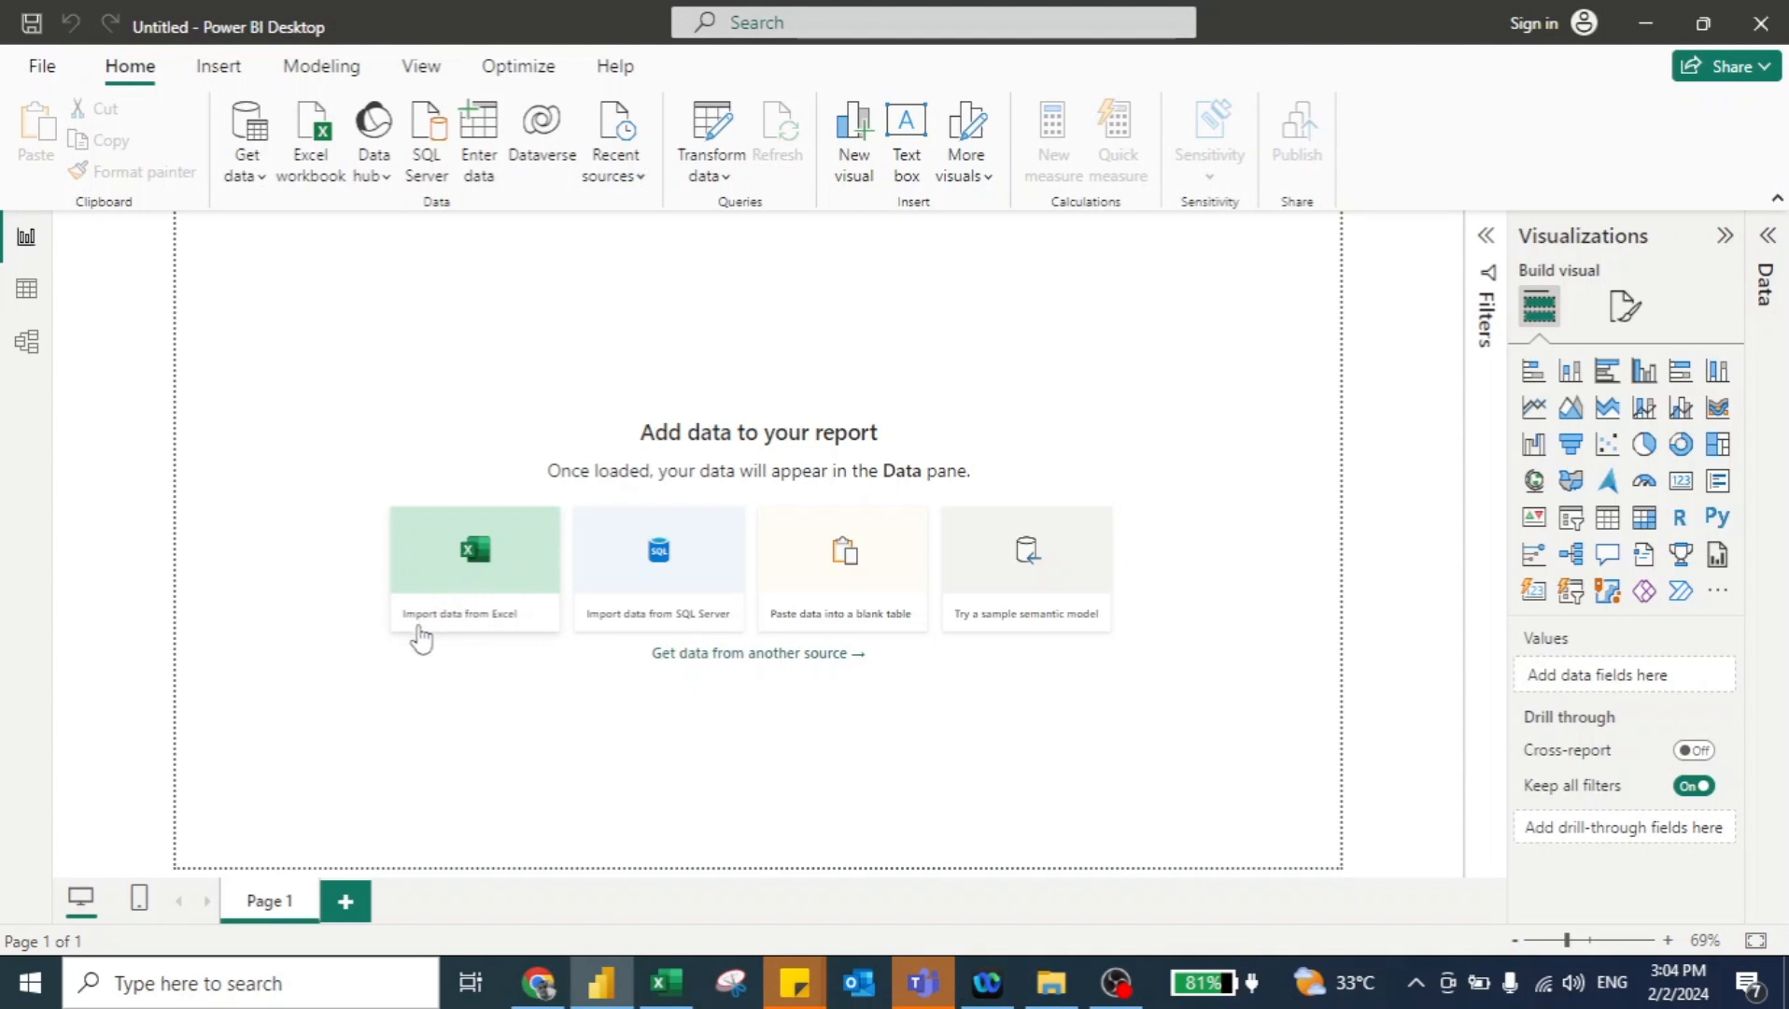
left_click(512, 549)
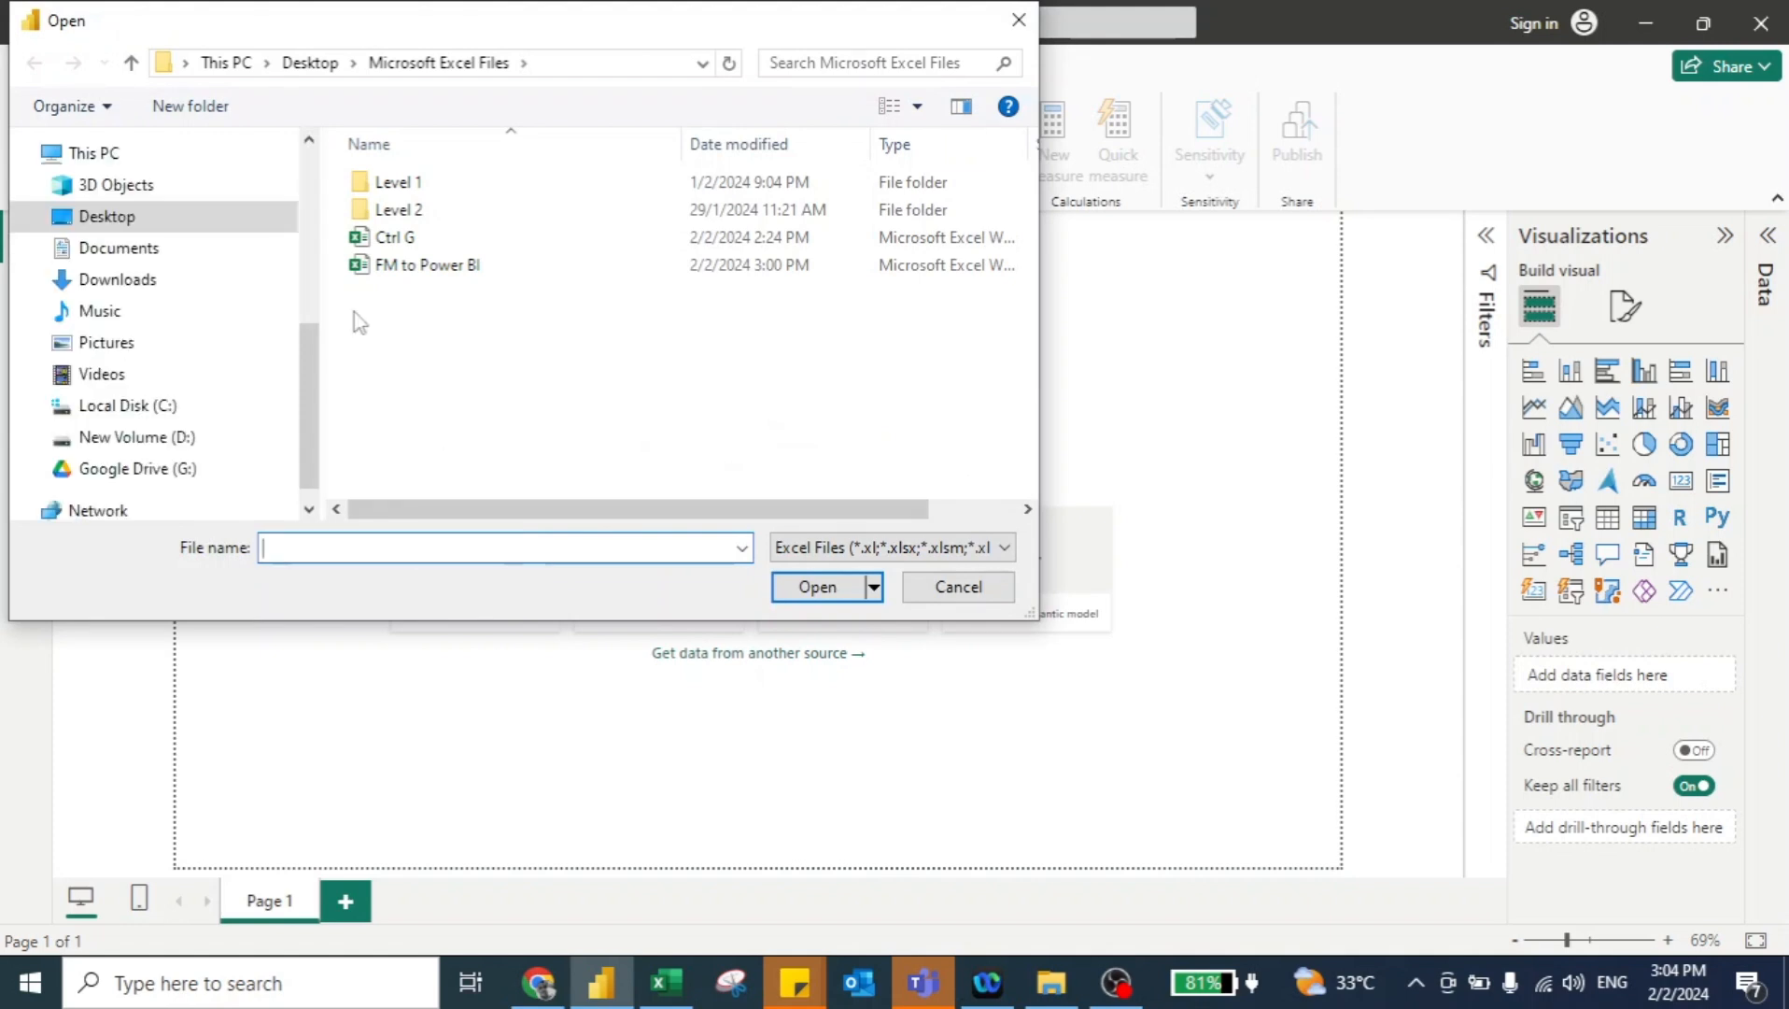
left_click(391, 272)
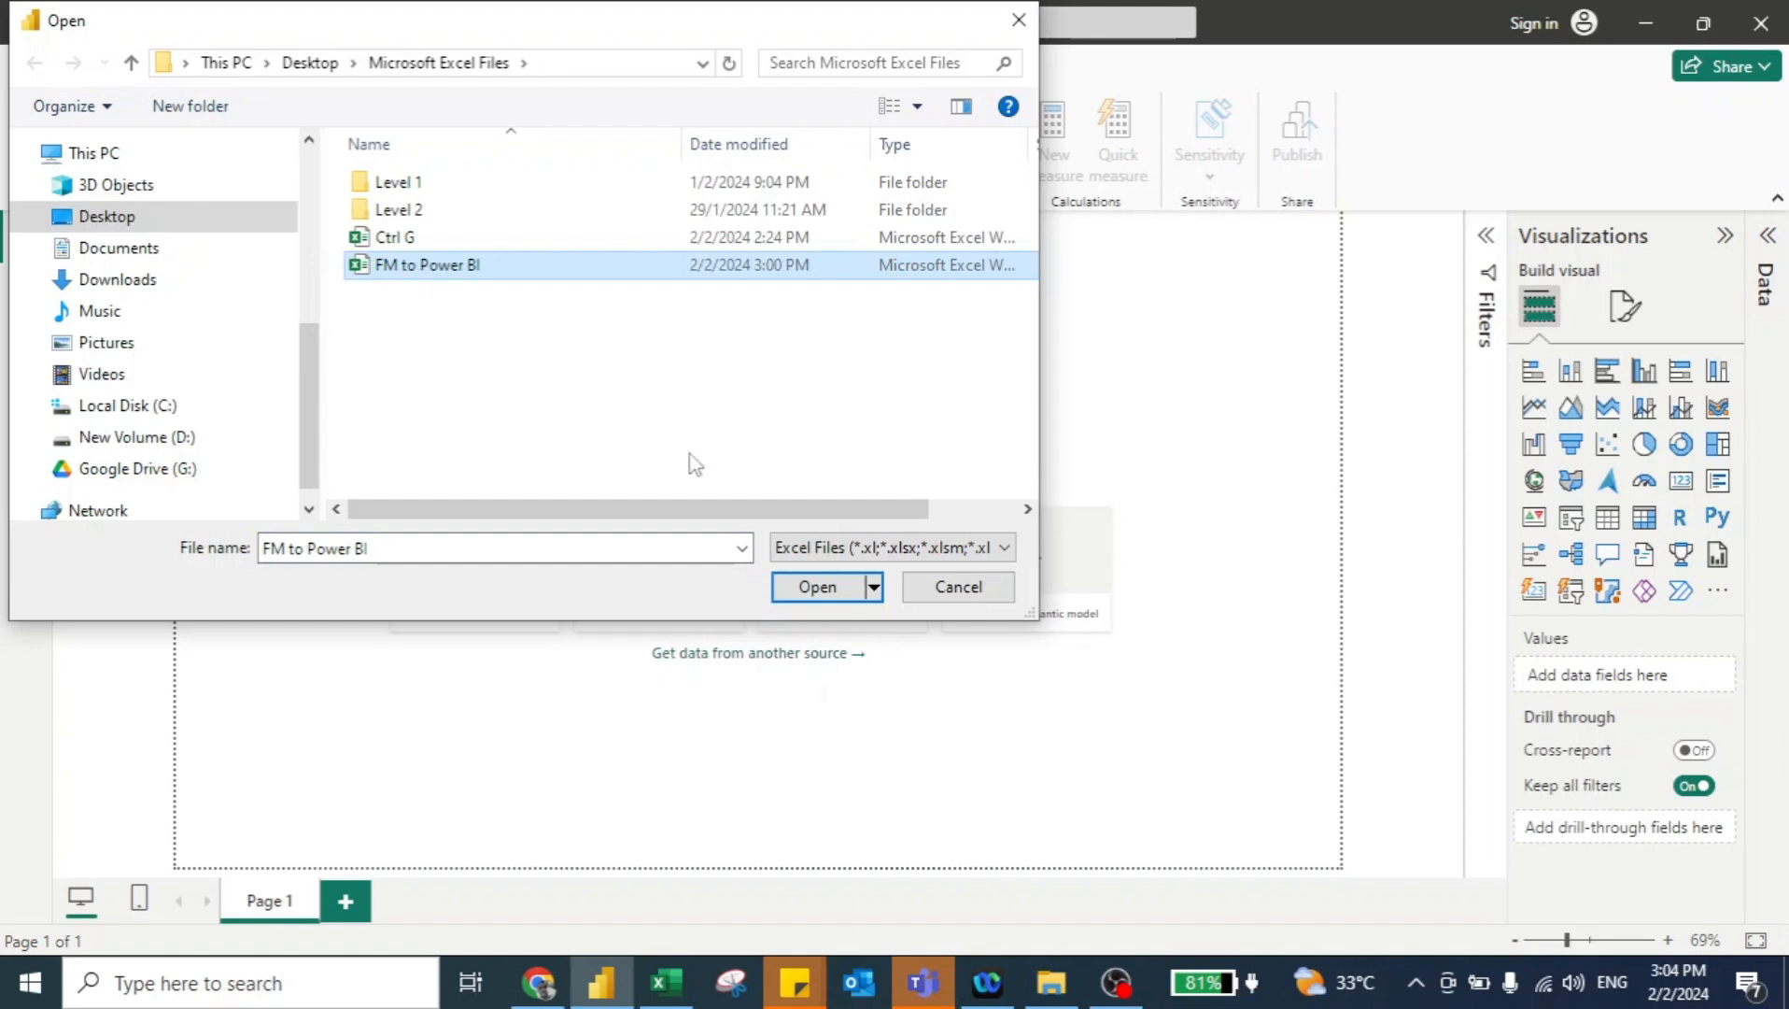
left_click(818, 589)
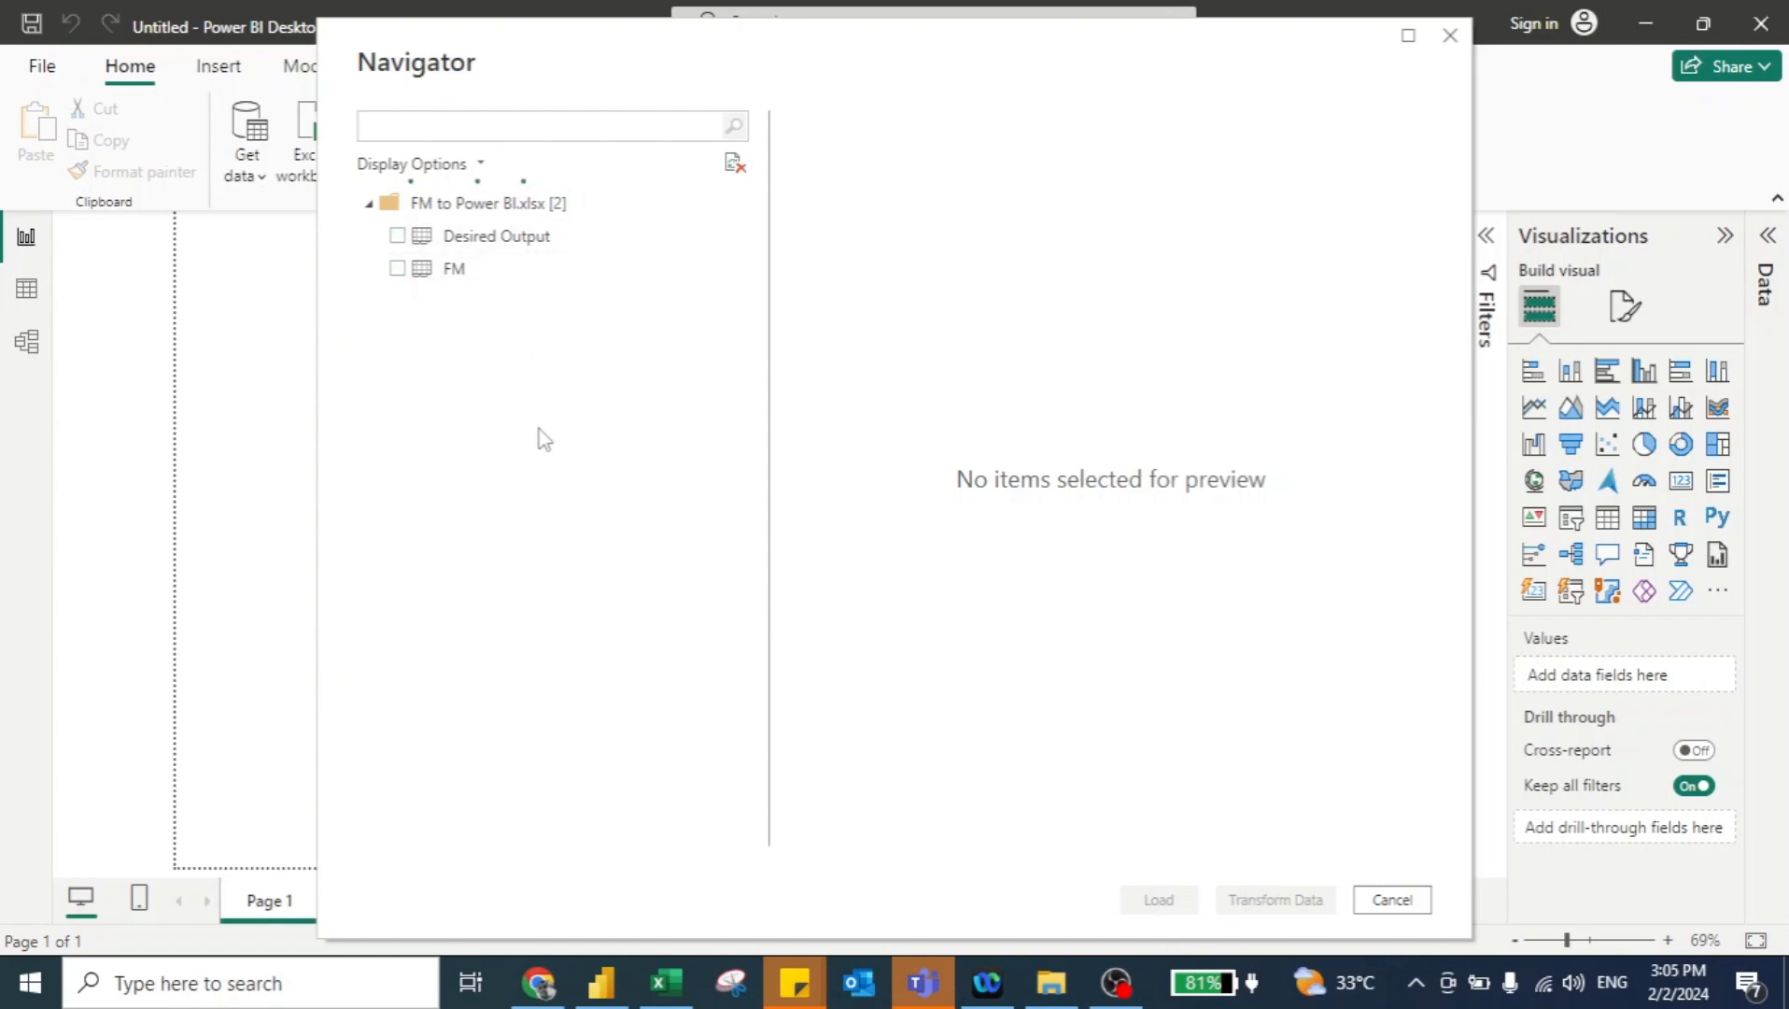
Load only the workbook's FM sheet into the report
left_click(398, 270)
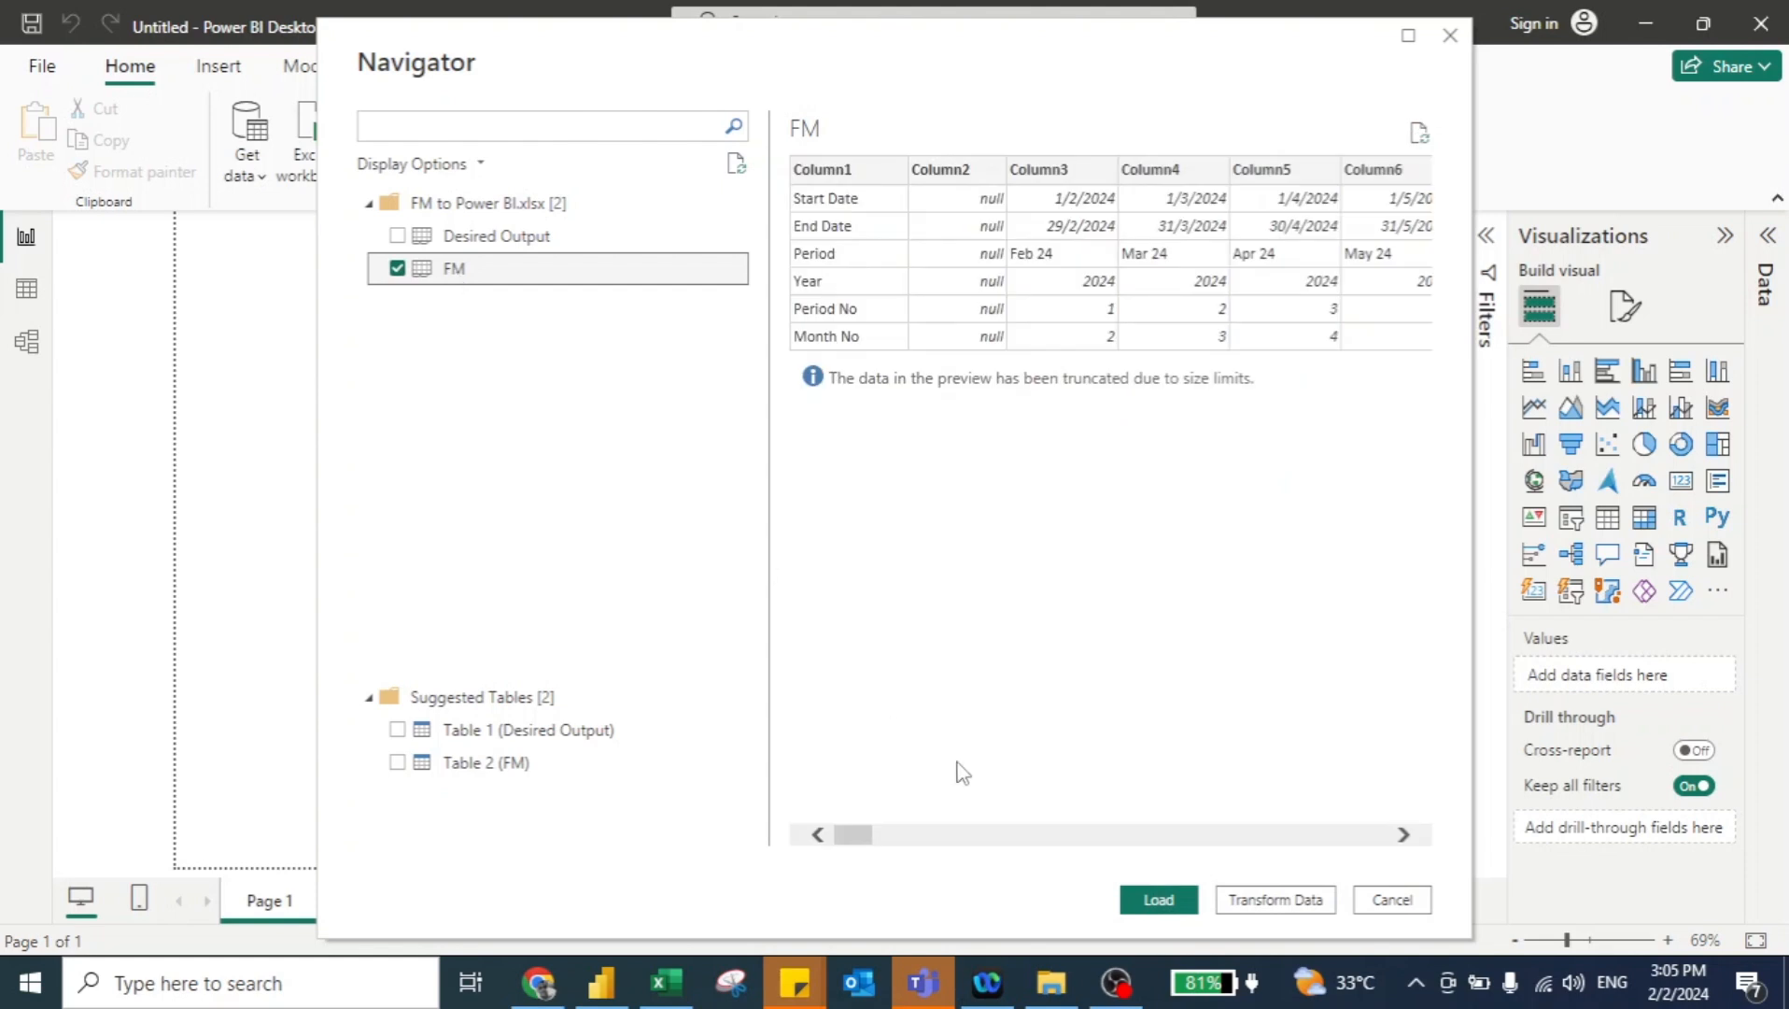
key("alt+Tab")
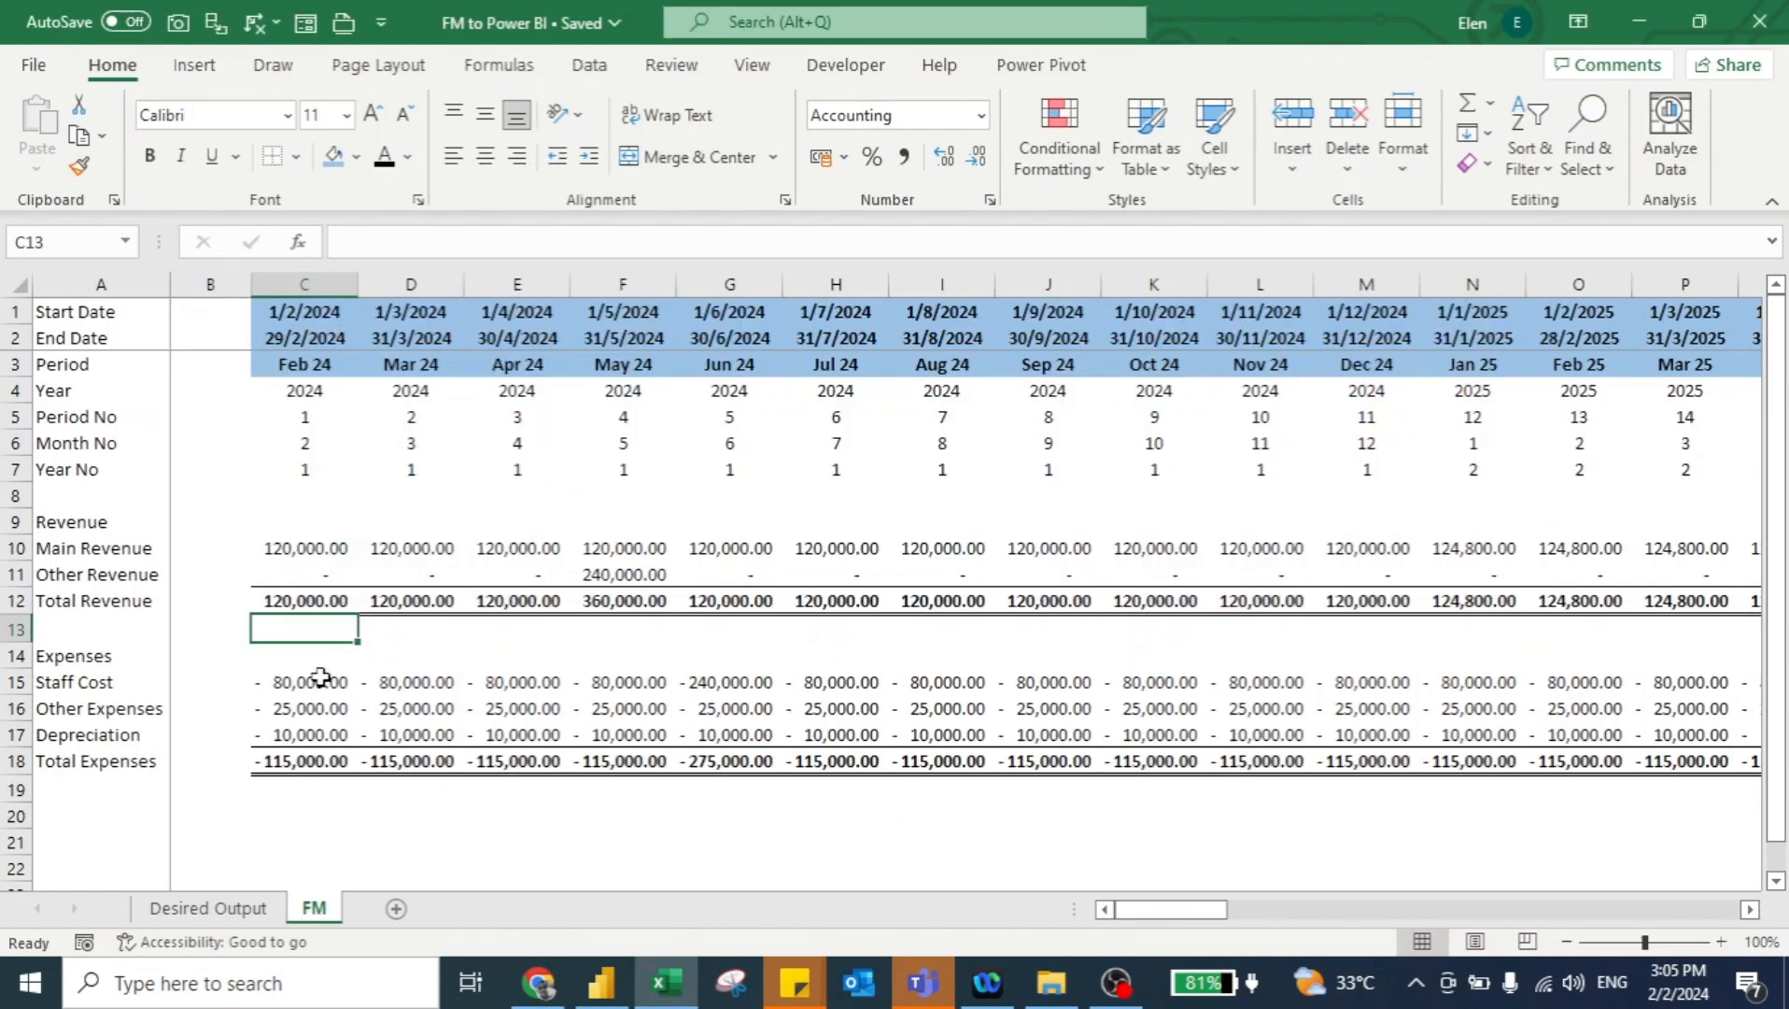
key("alt+Tab")
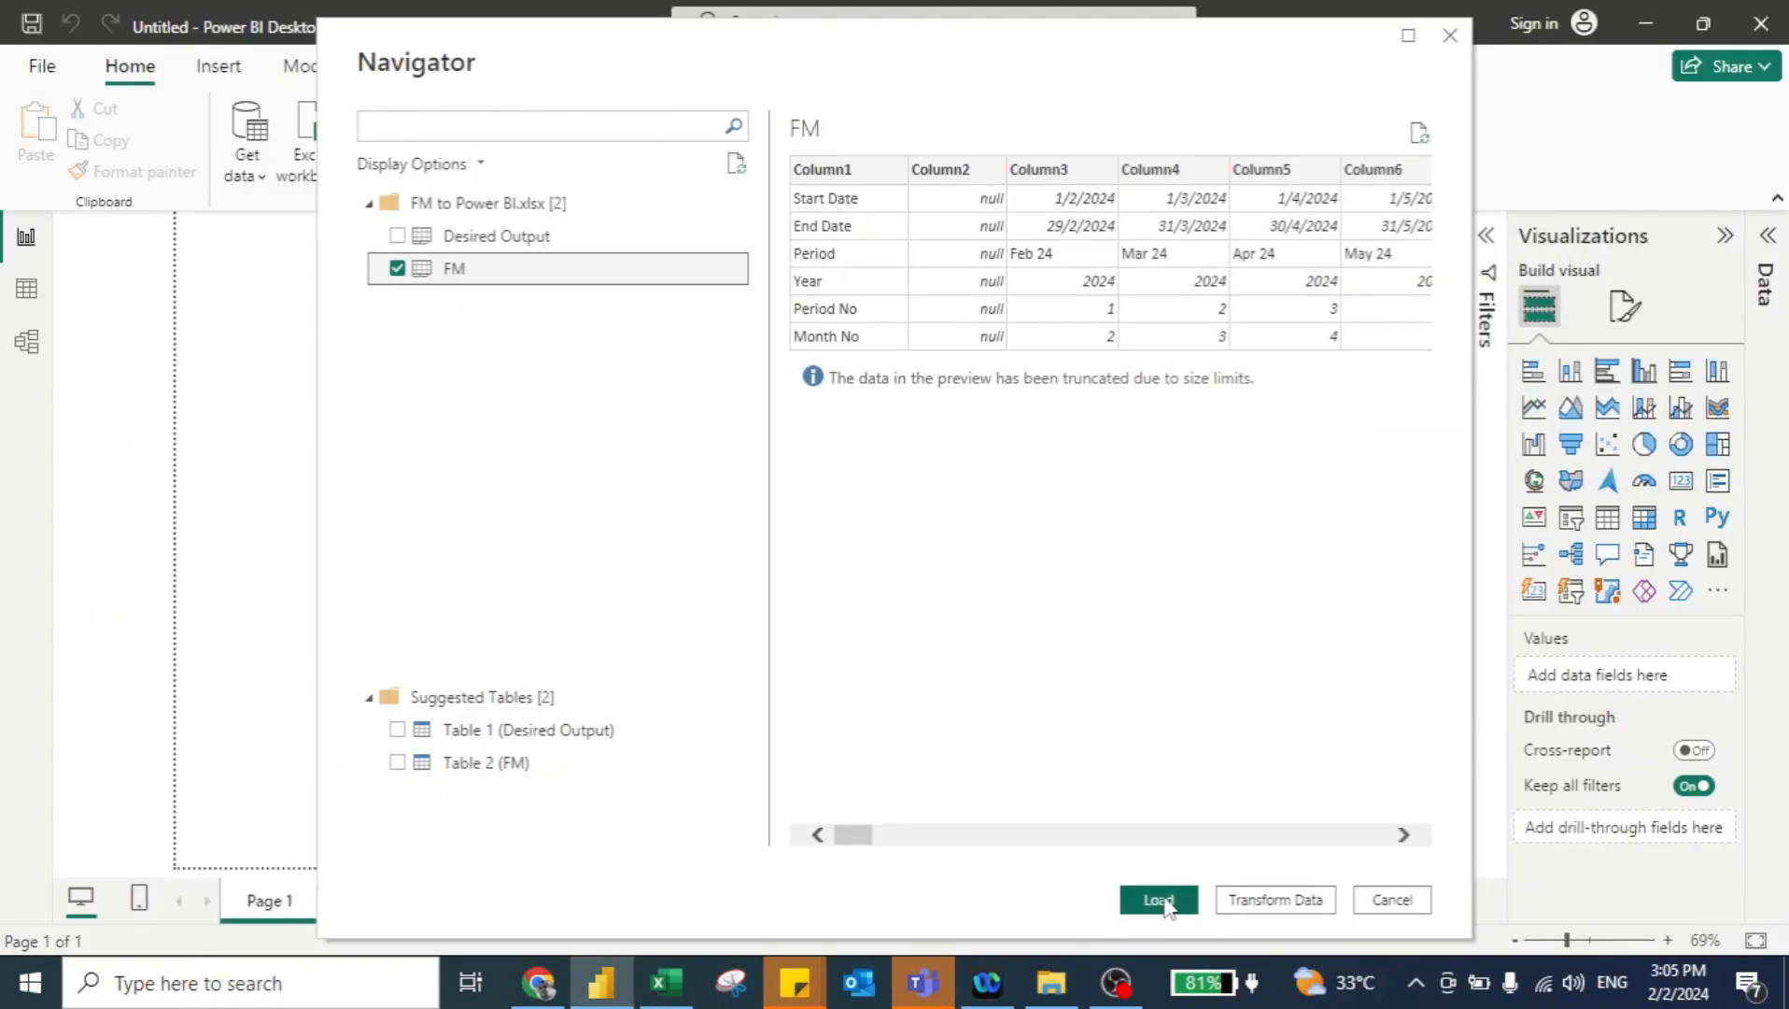
left_click(1158, 900)
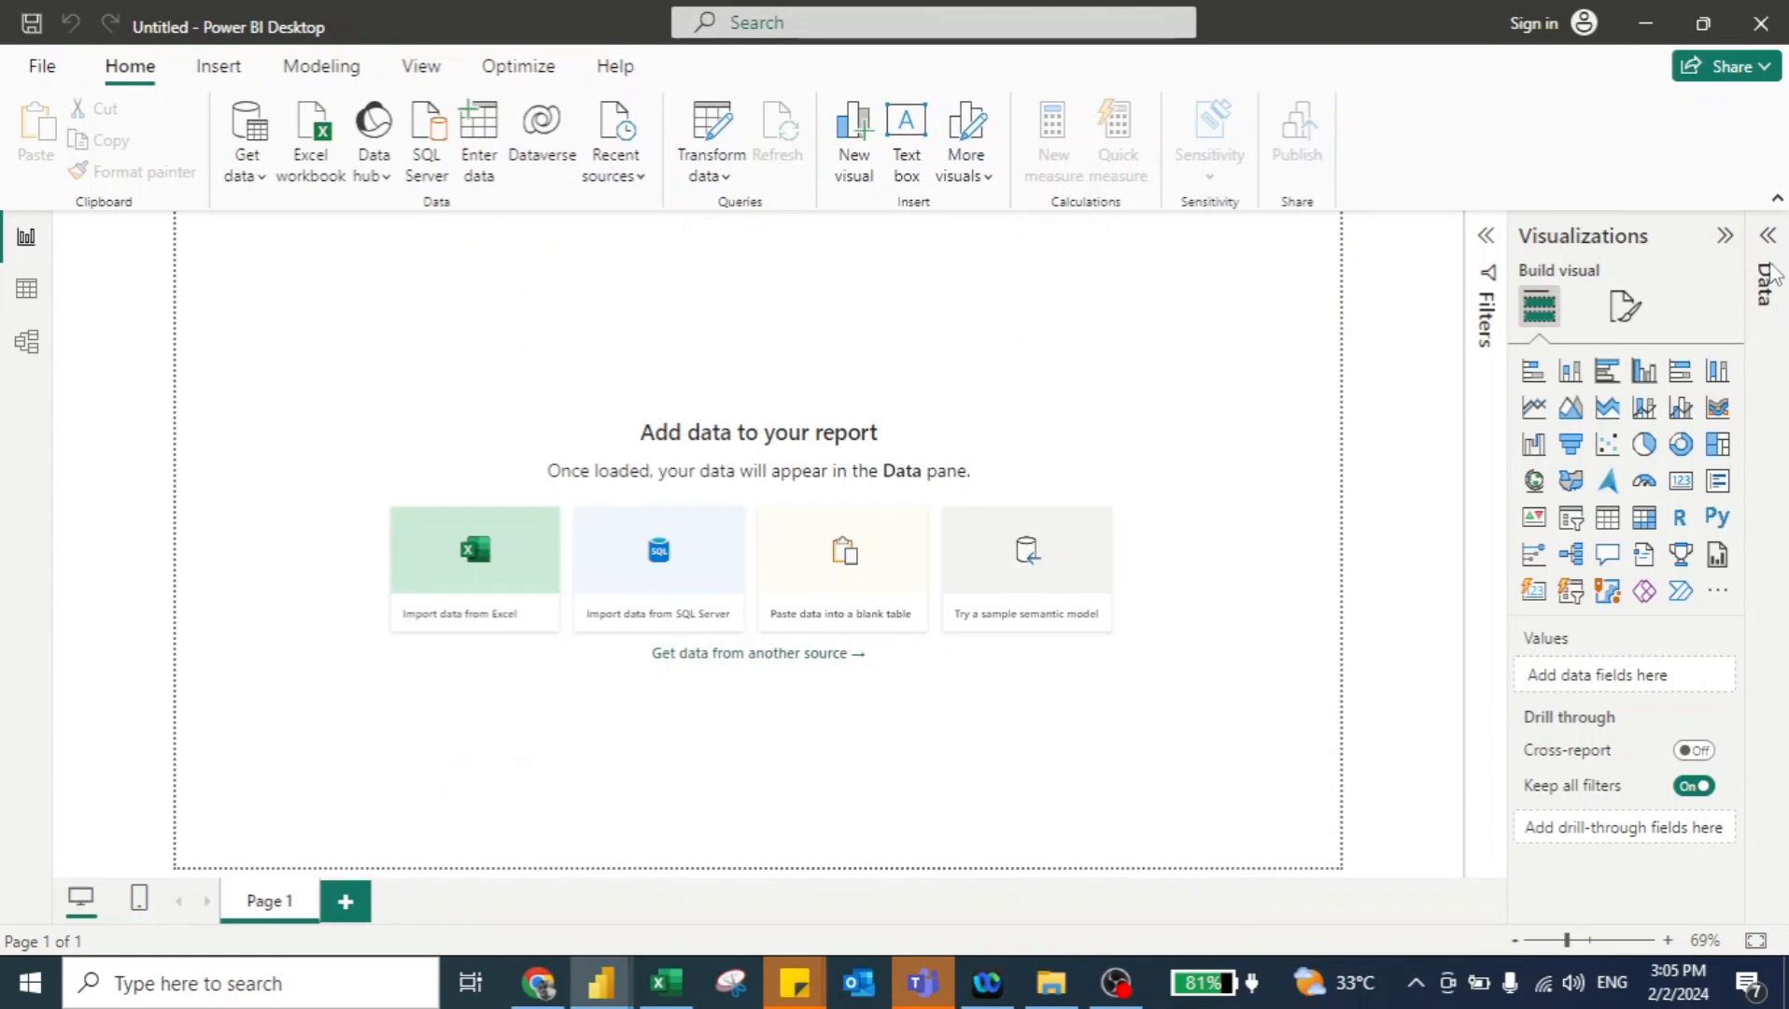
Expand the loaded FM table's fields and compare them with the FM sheet's layout in Excel
left_click(1772, 353)
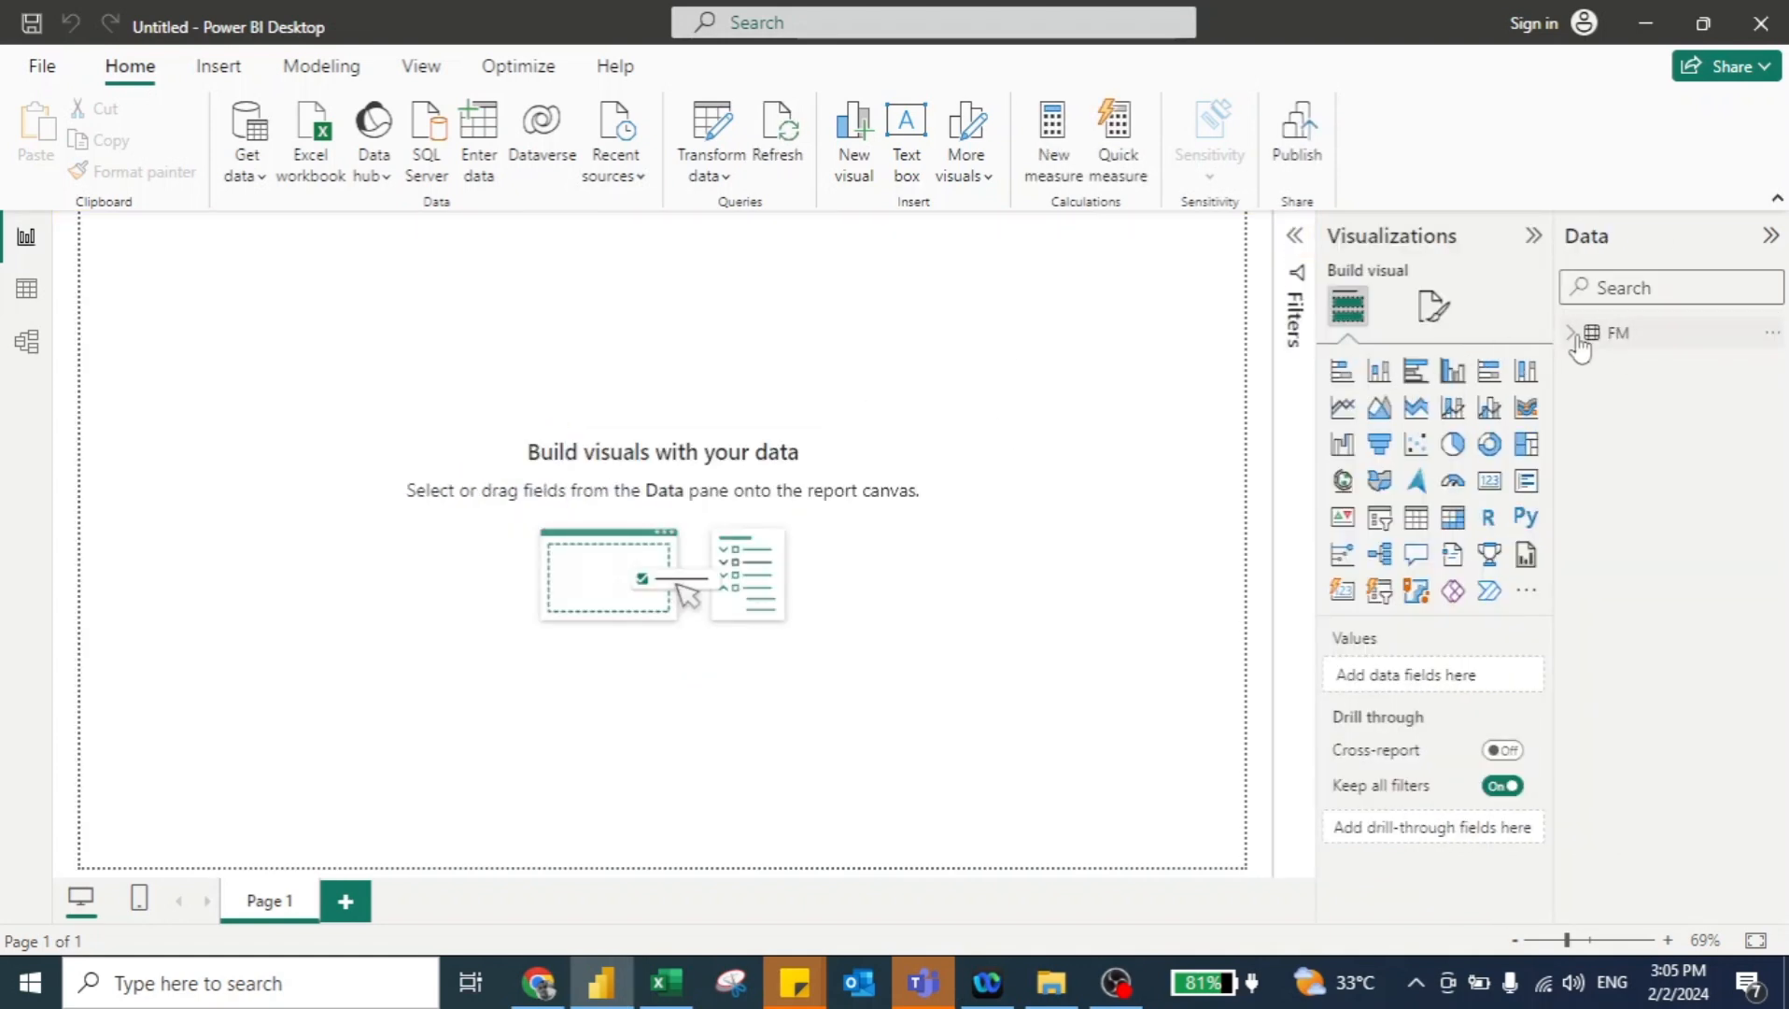
left_click(1578, 346)
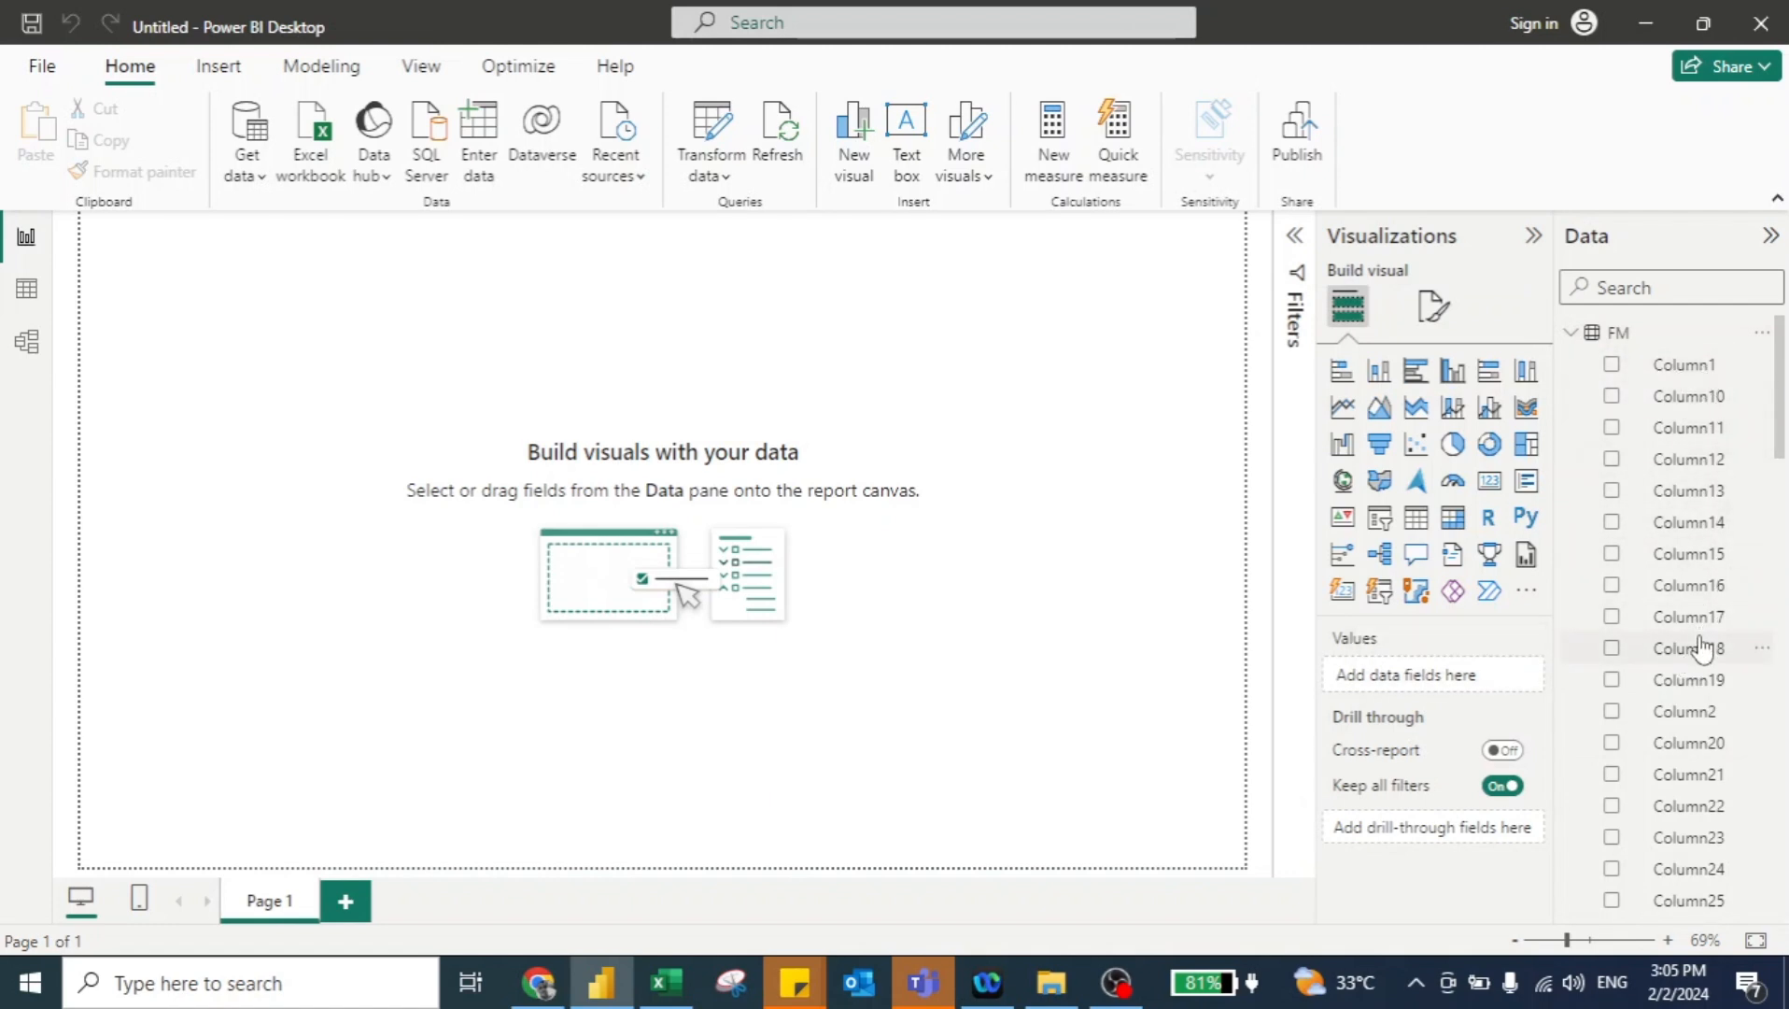
key("alt+Tab")
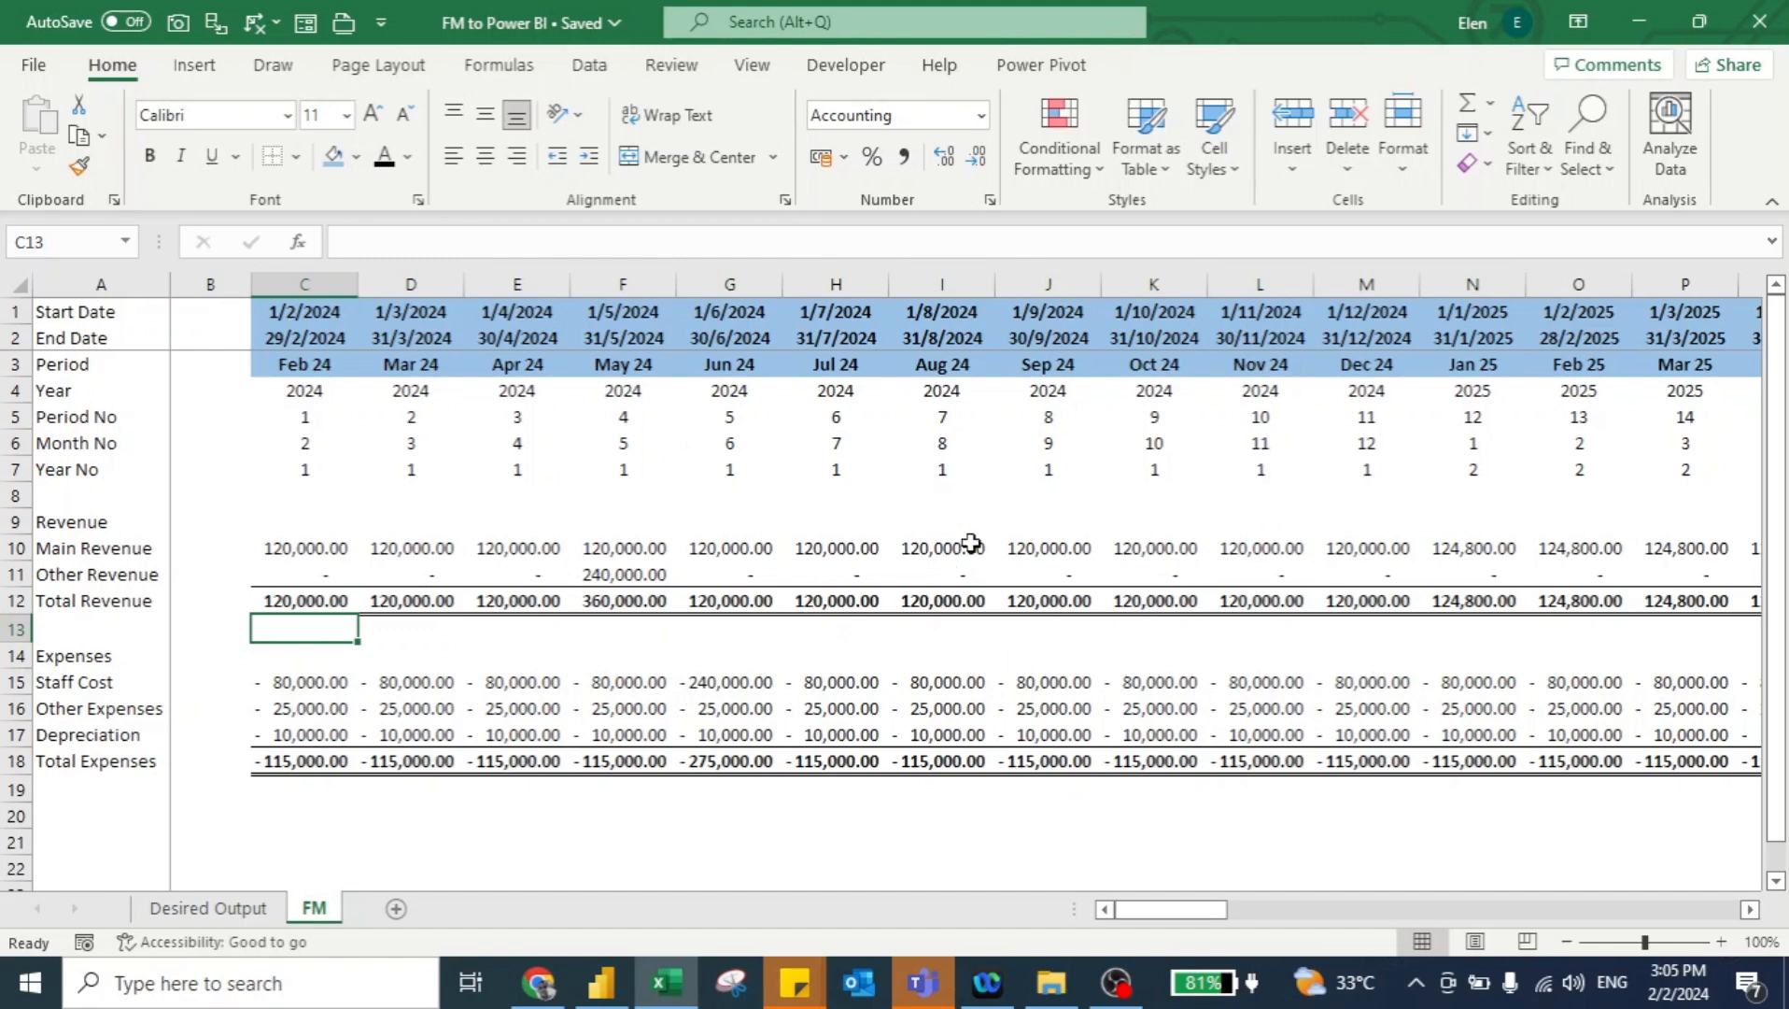
key("alt+Tab")
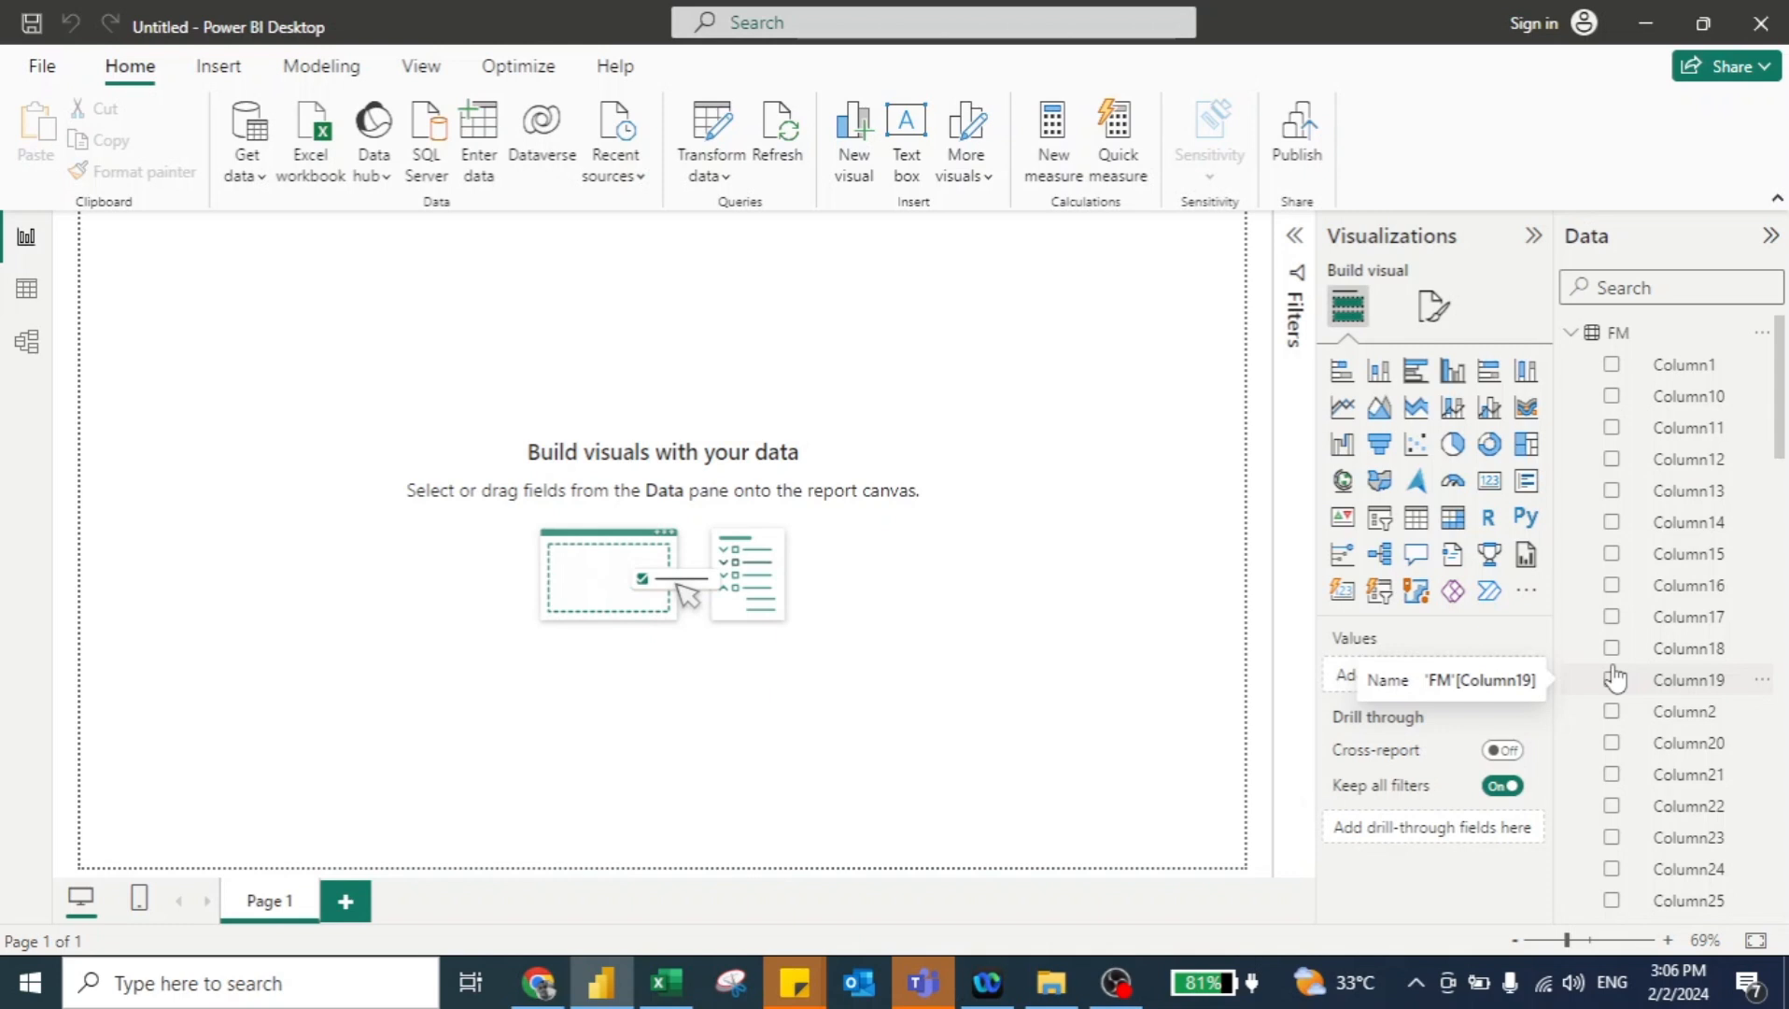
Switch to Excel and examine the table layout on the Desired Output sheet
key("alt+Tab")
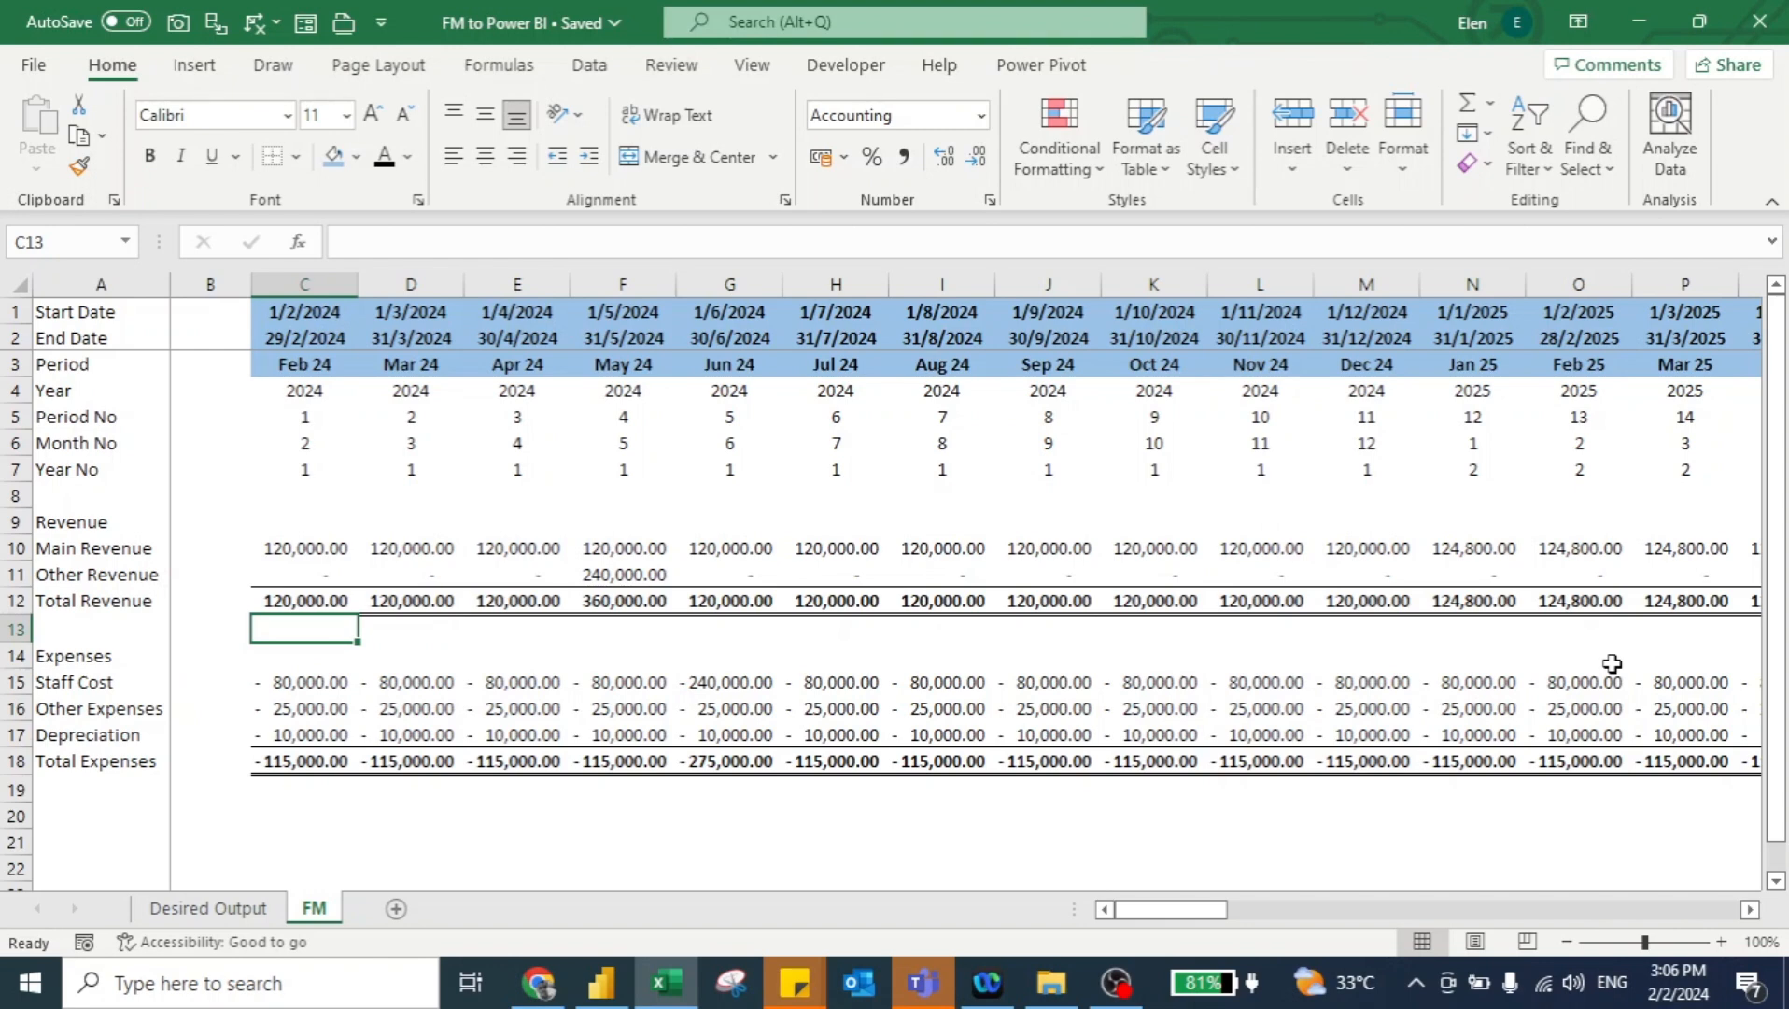
key("ctrl+Page_Up")
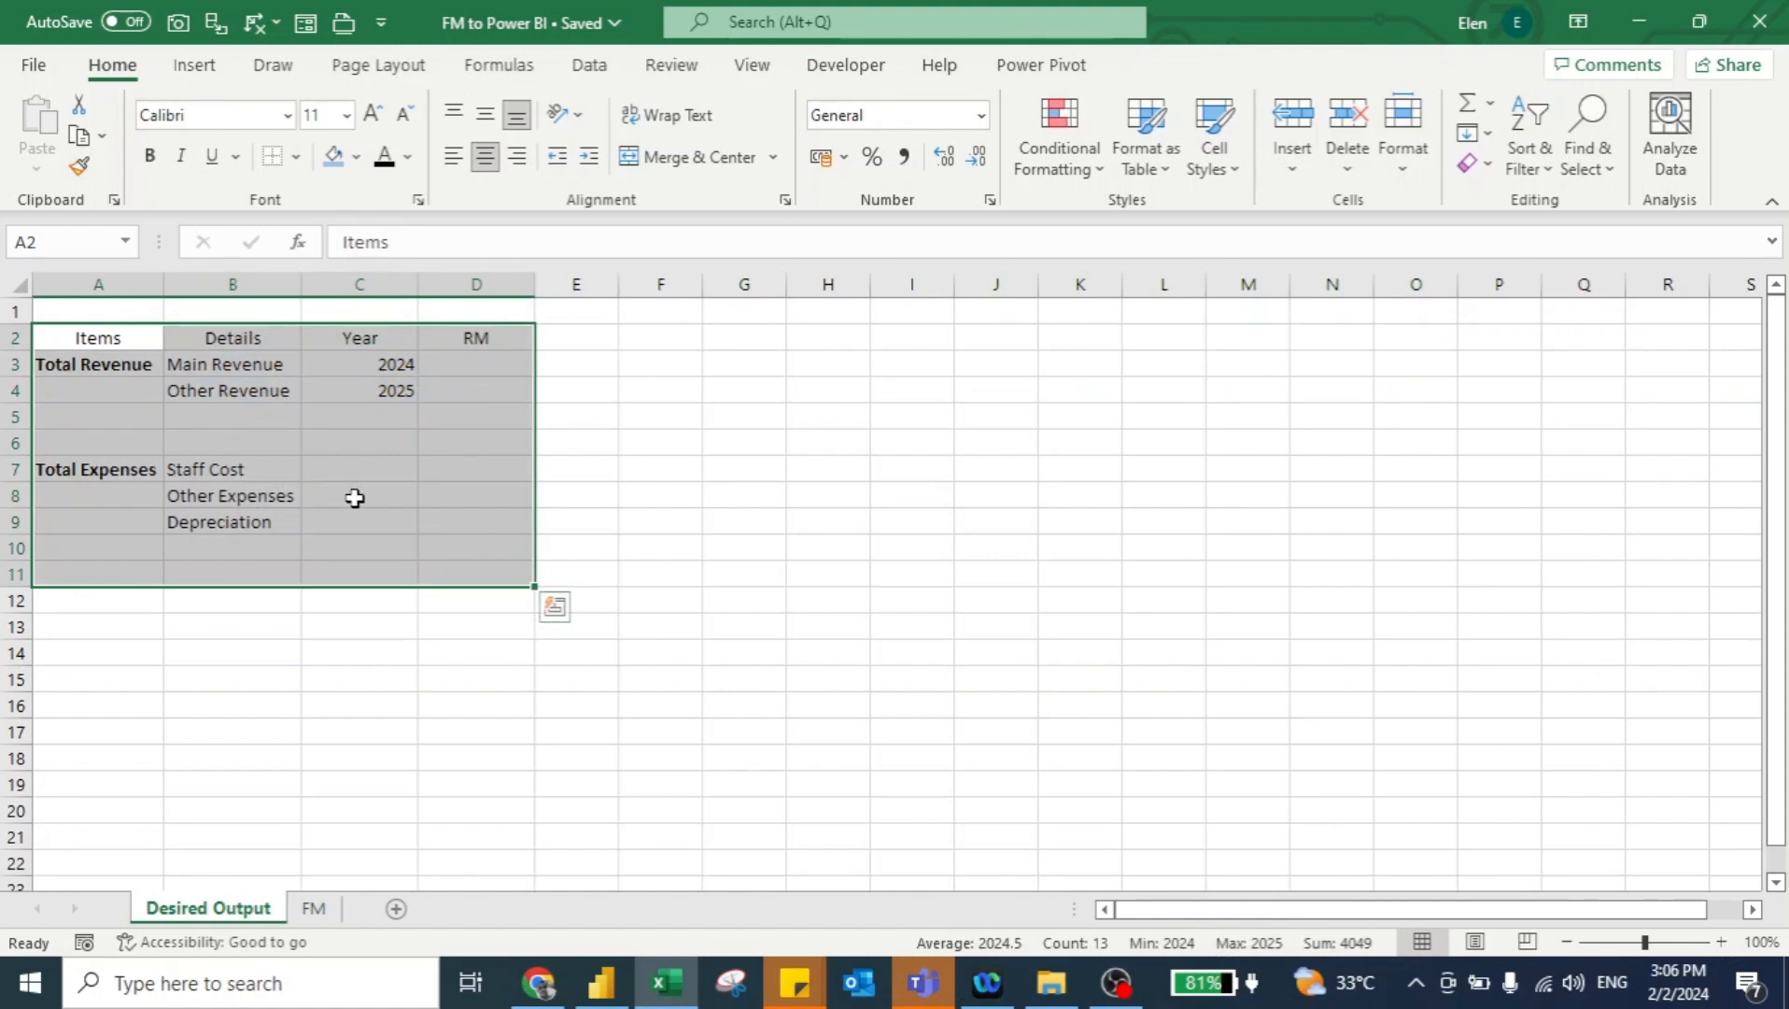
key("Escape")
Return to Power BI Desktop, open the FM query in Power Query Editor and compare it with Excel's Desired Output sheet
key("alt+Tab")
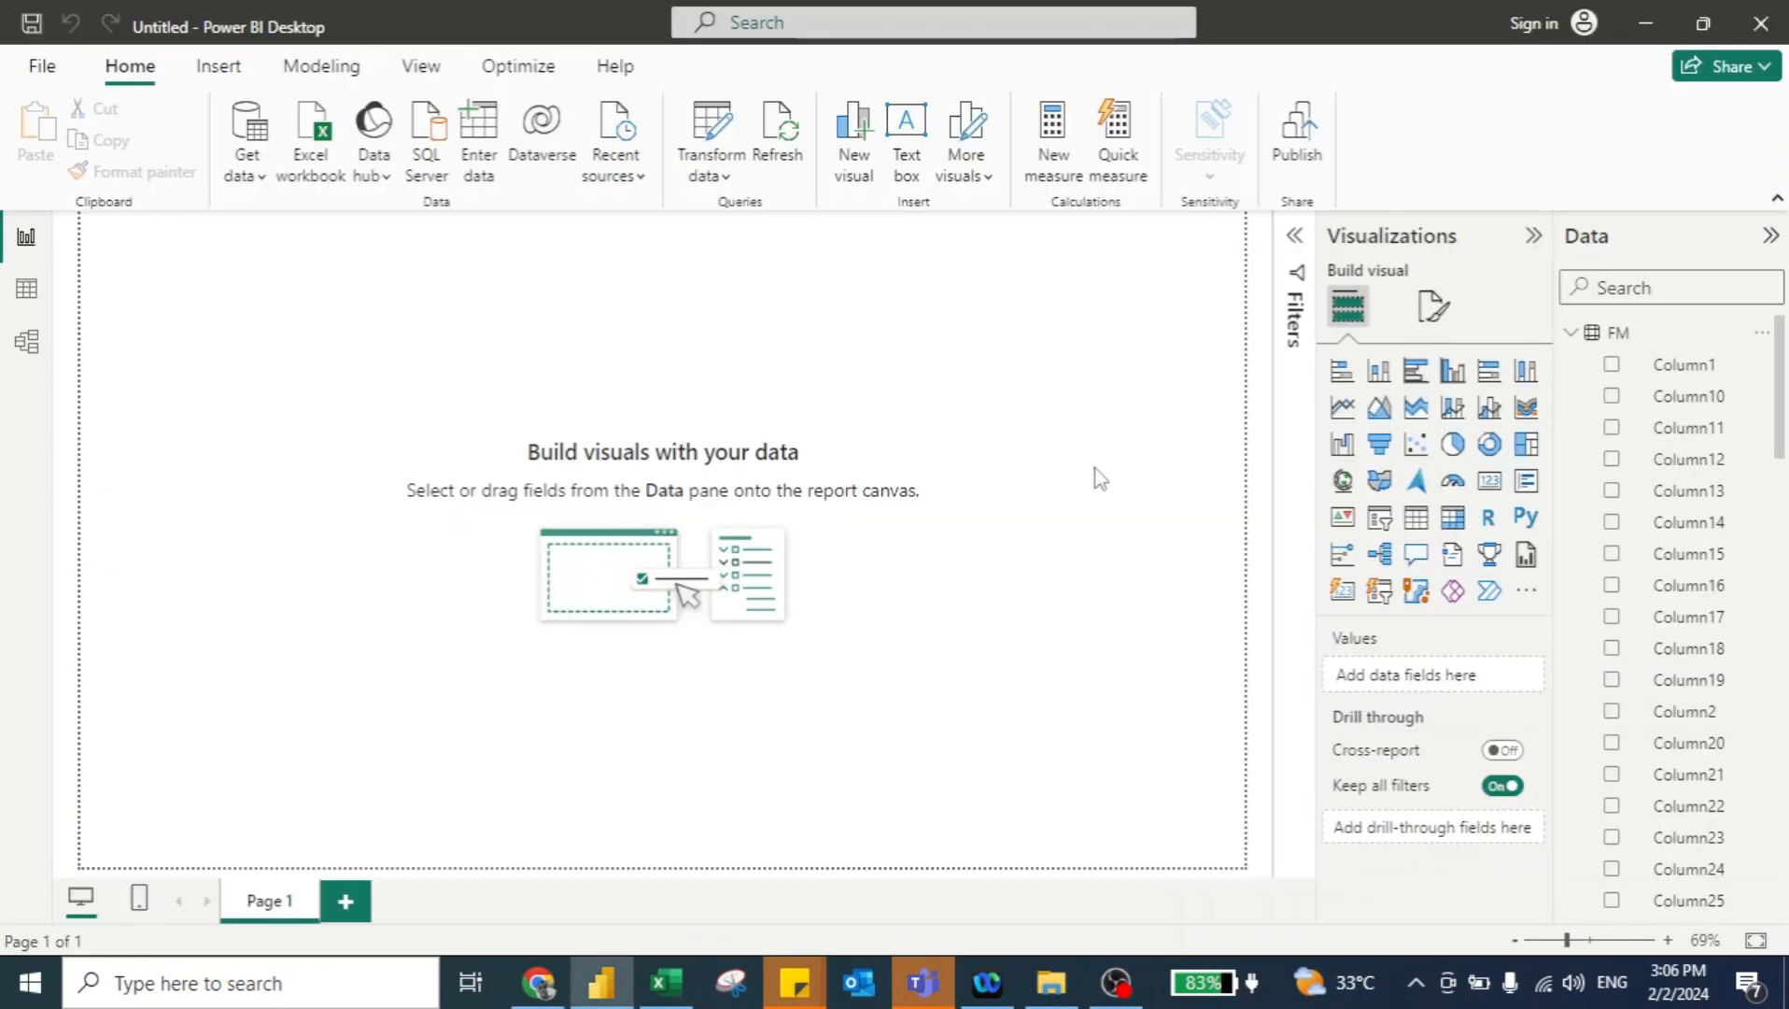
left_click(711, 131)
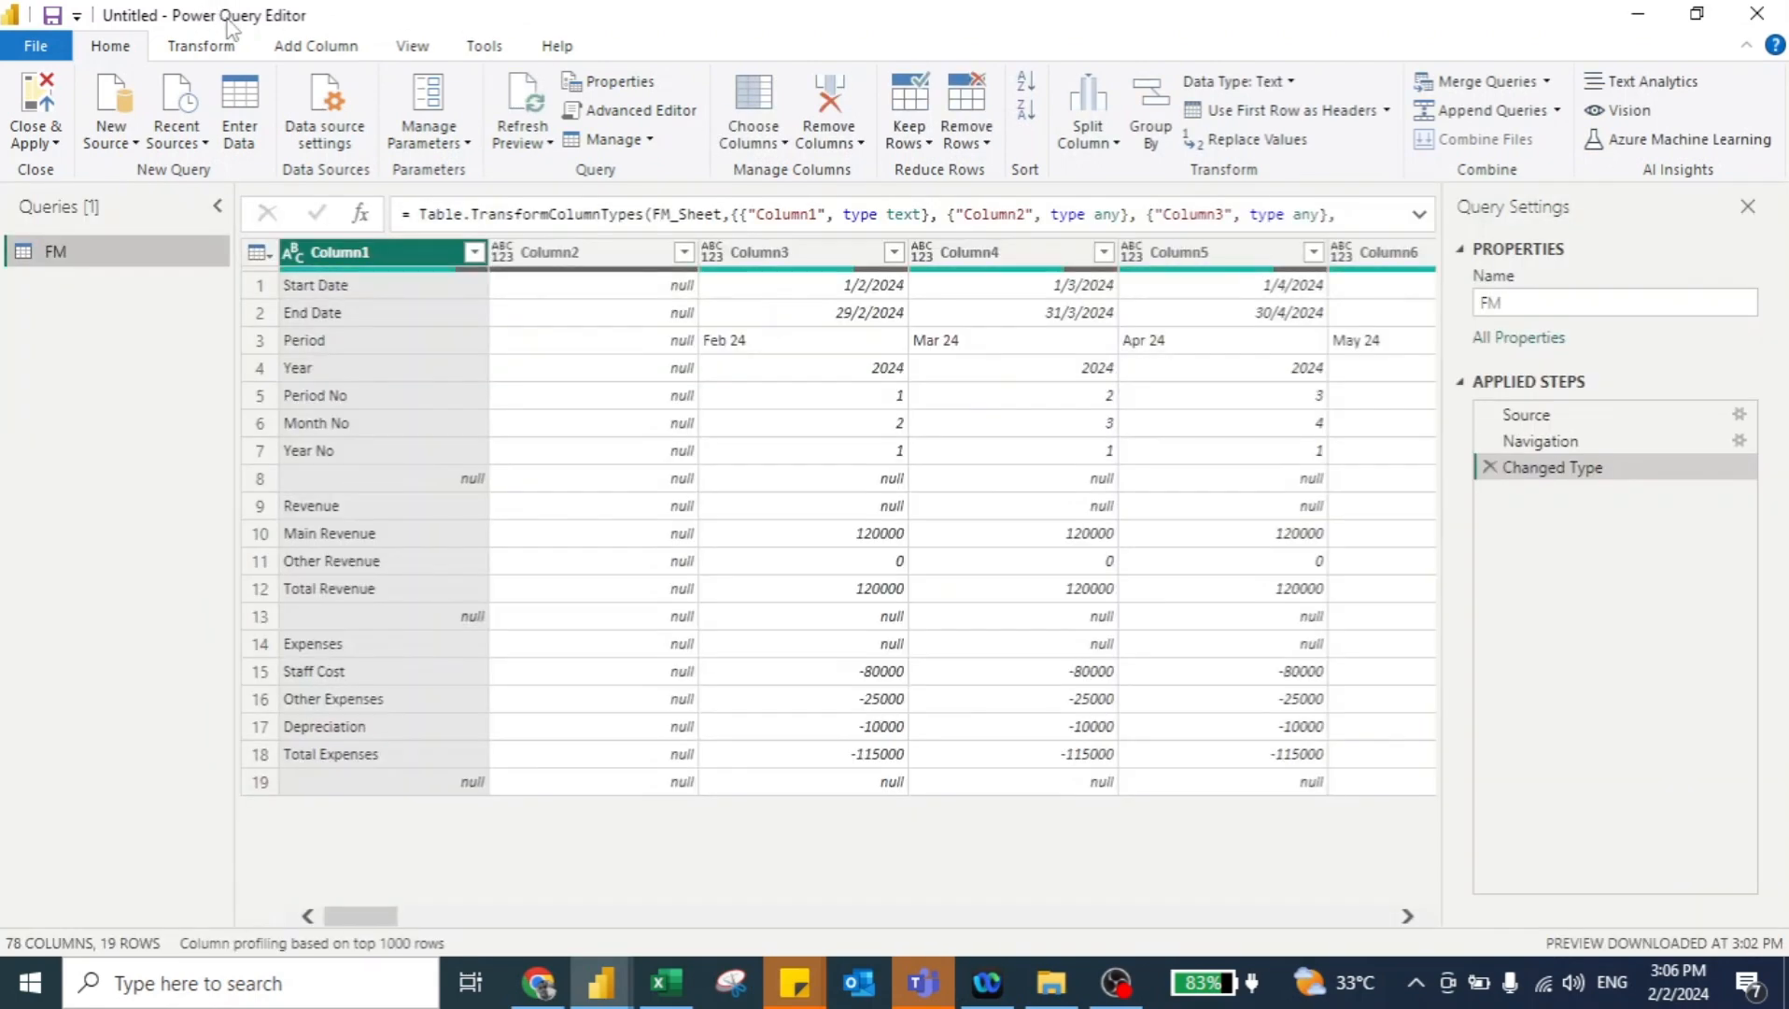
key("alt+Tab")
key("alt+Tab")
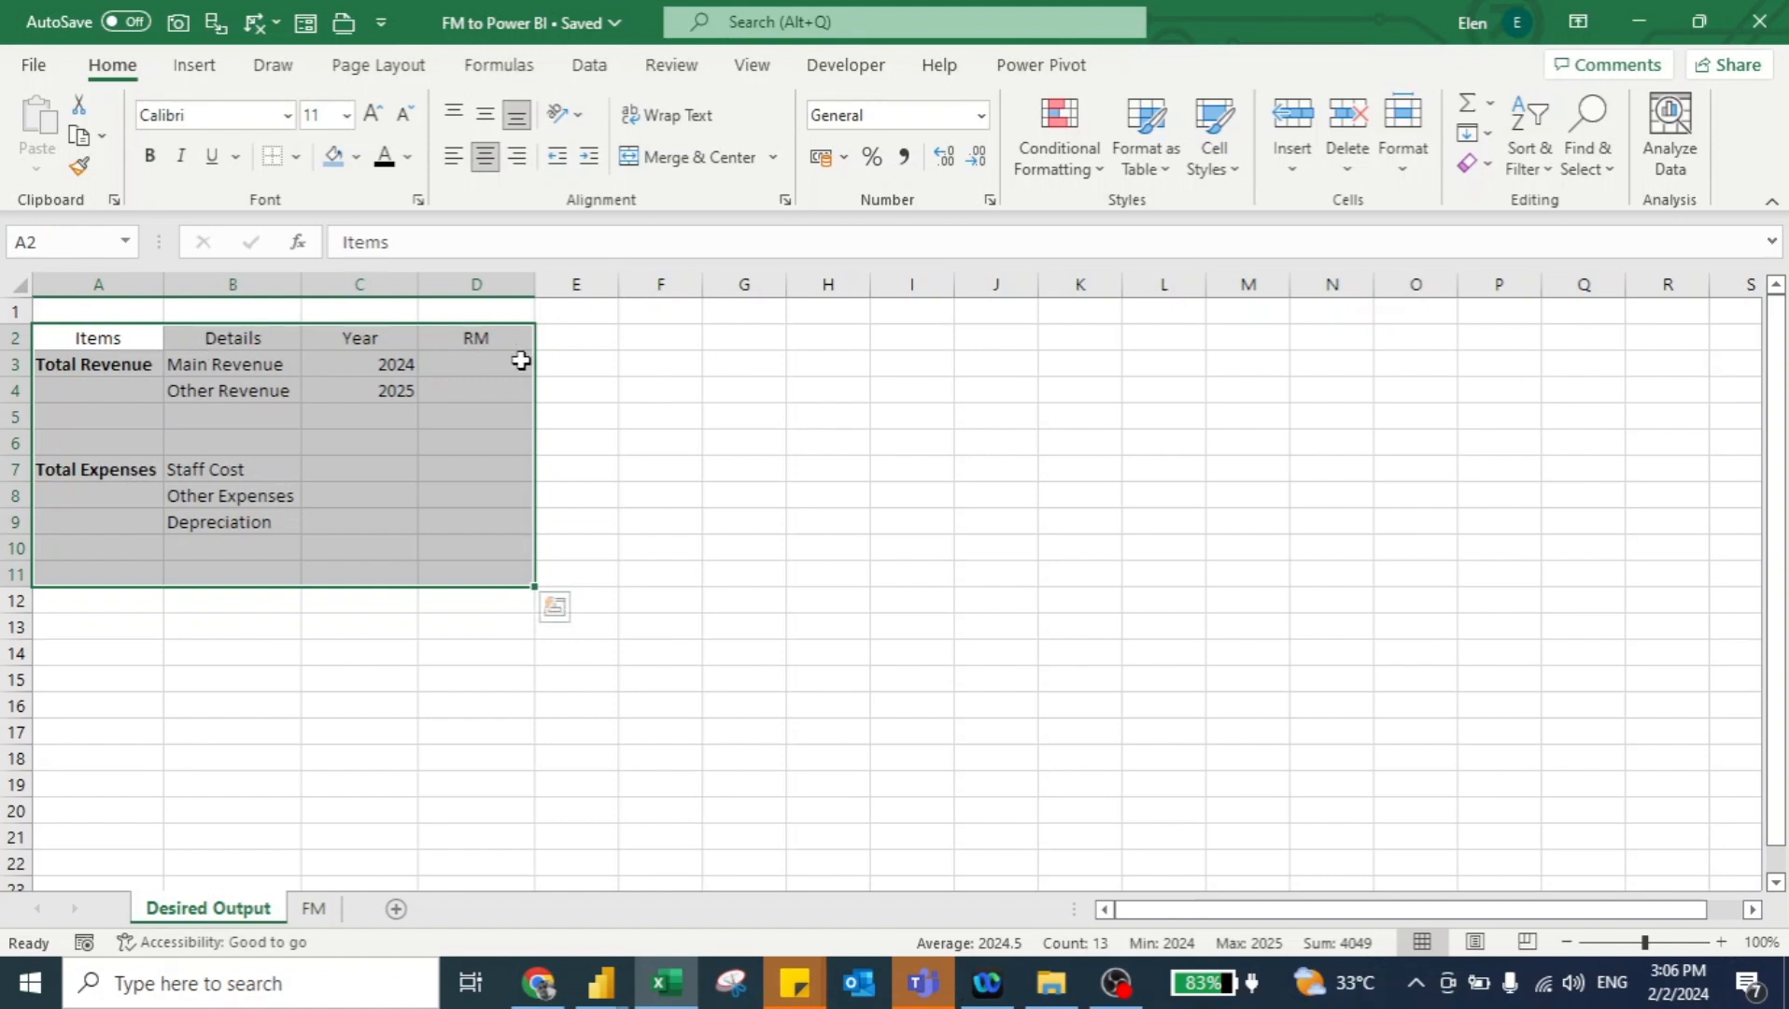
key("alt+Tab")
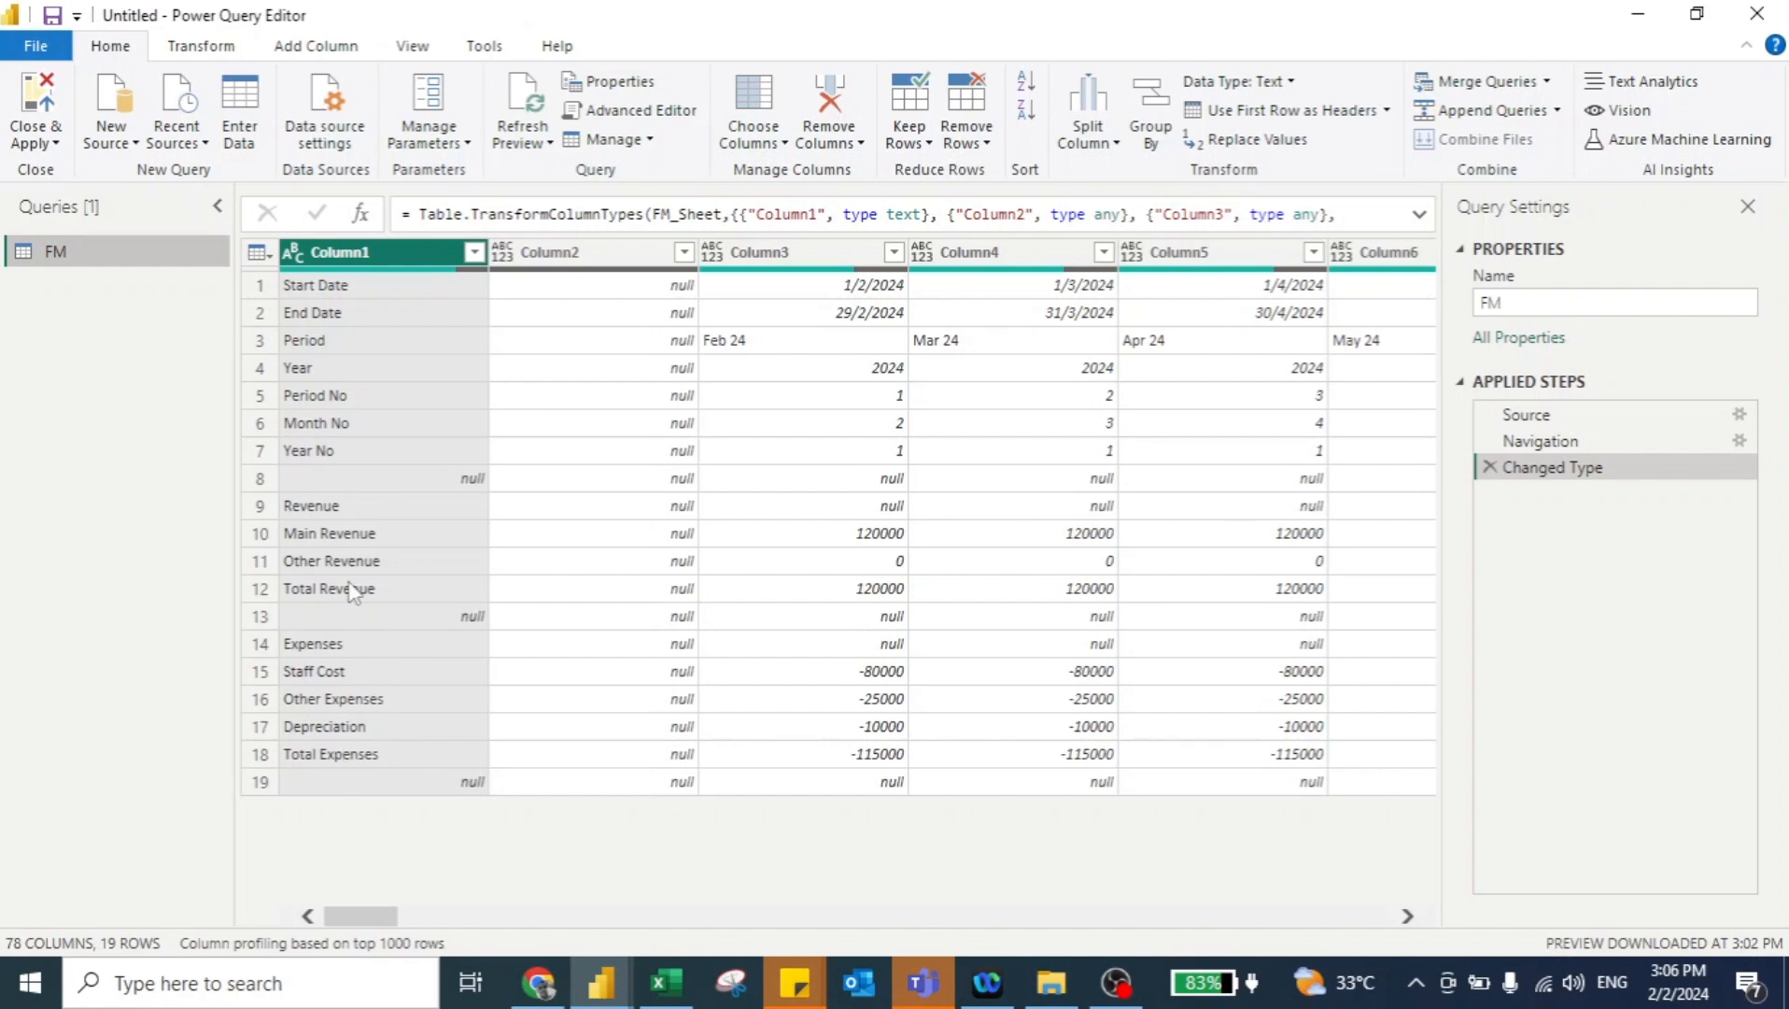
Start a new custom column in the FM query and name it Item
left_click(336, 49)
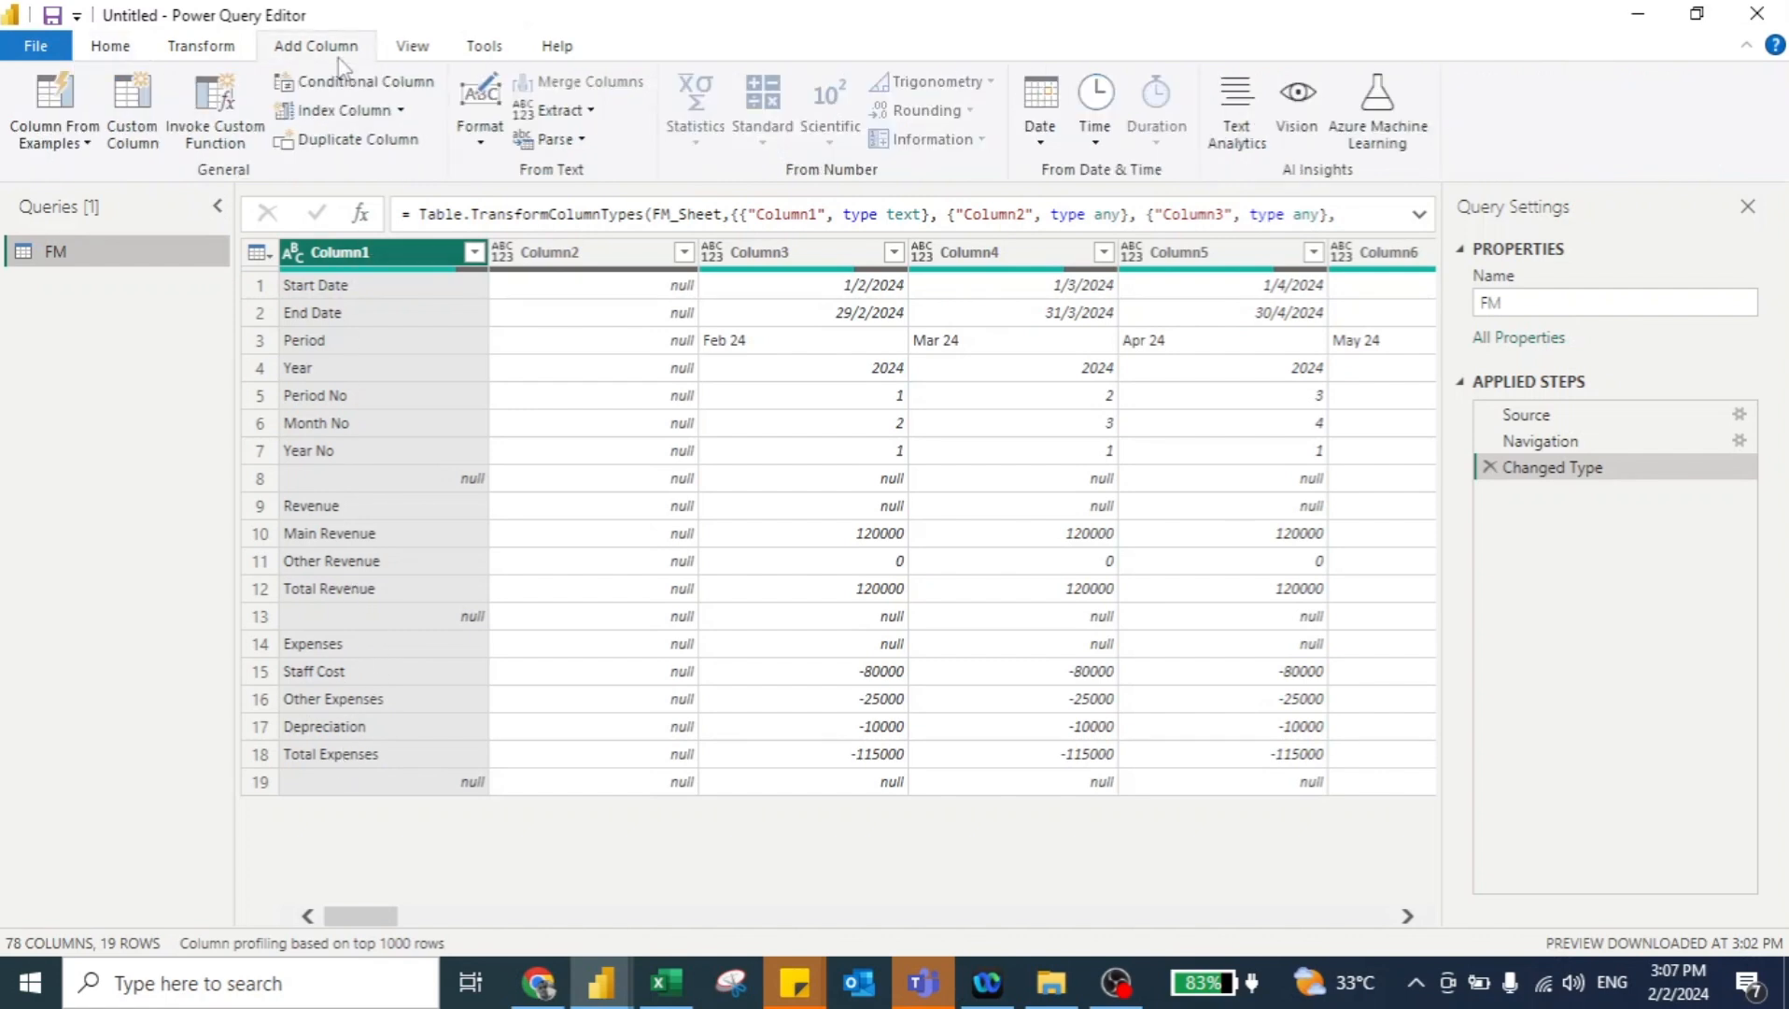
left_click(138, 114)
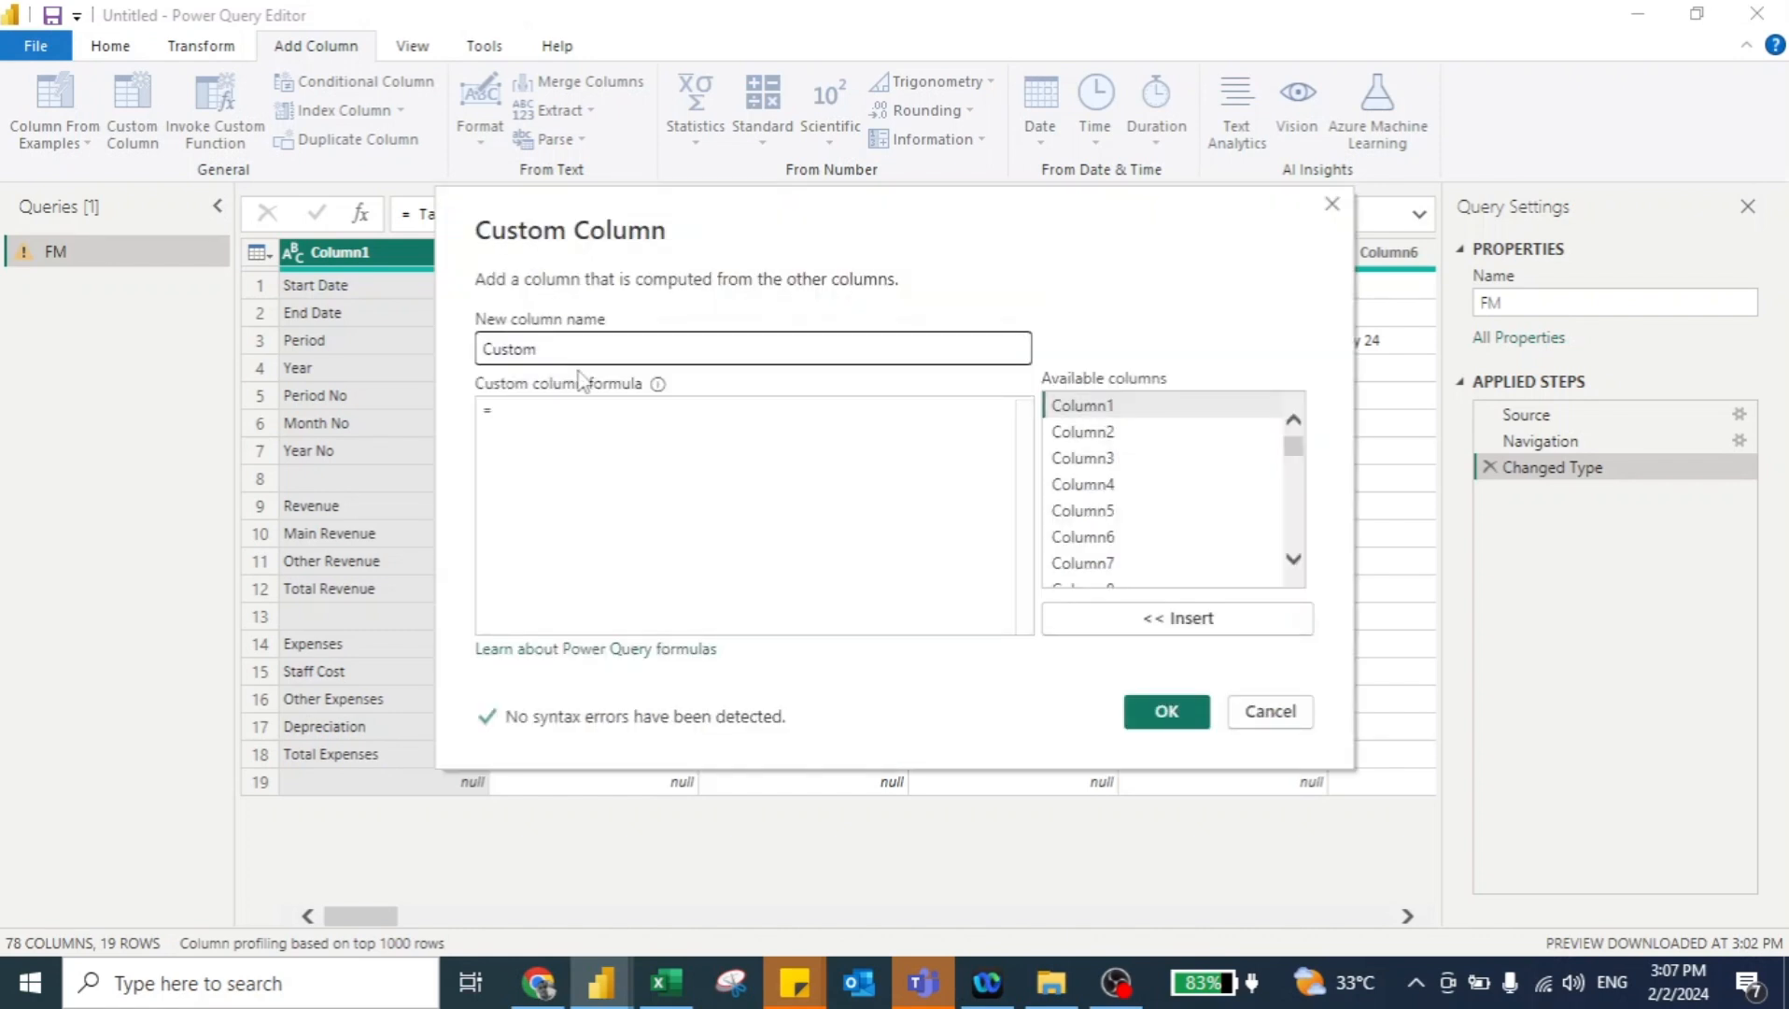
left_click(560, 349)
double_click(560, 348)
type("ITEM")
double_click(560, 348)
type("Item")
Begin the Item column's formula with the condition if [Column1] = "Total Revenue" or, keeping Column1 of the table in view
left_click(518, 416)
type("if")
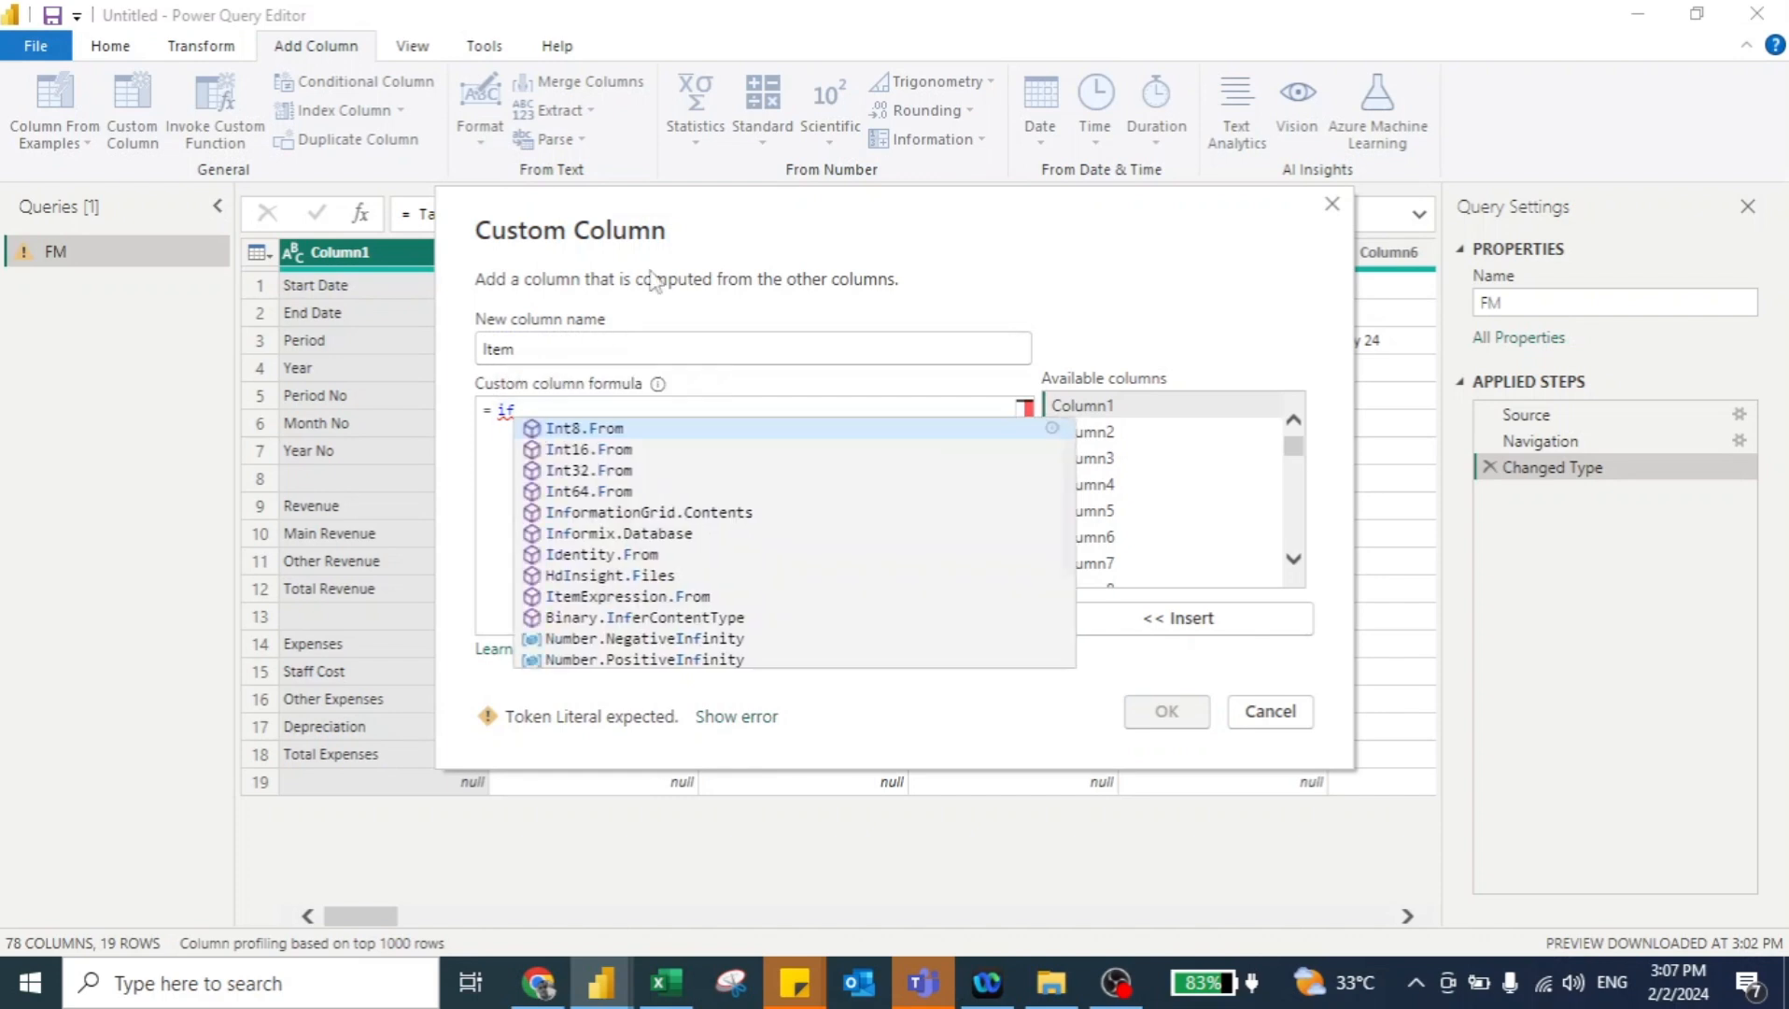
left_click_drag(653, 237, 887, 341)
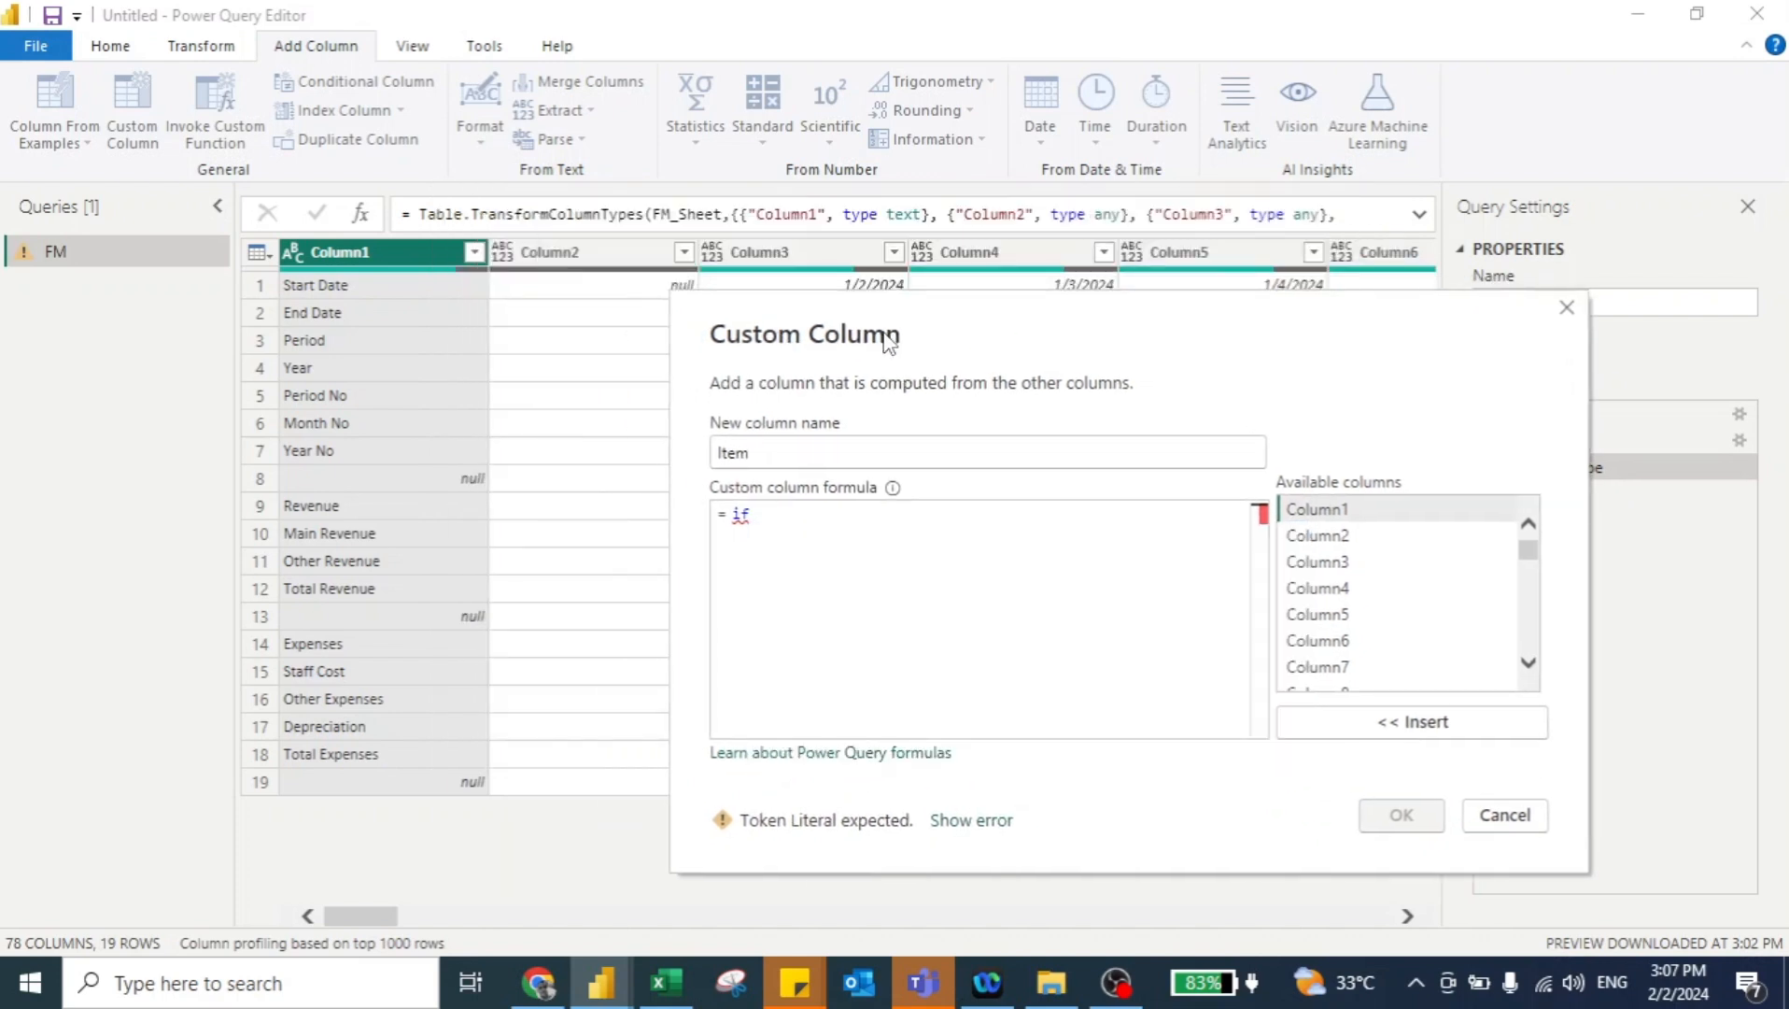
type("col")
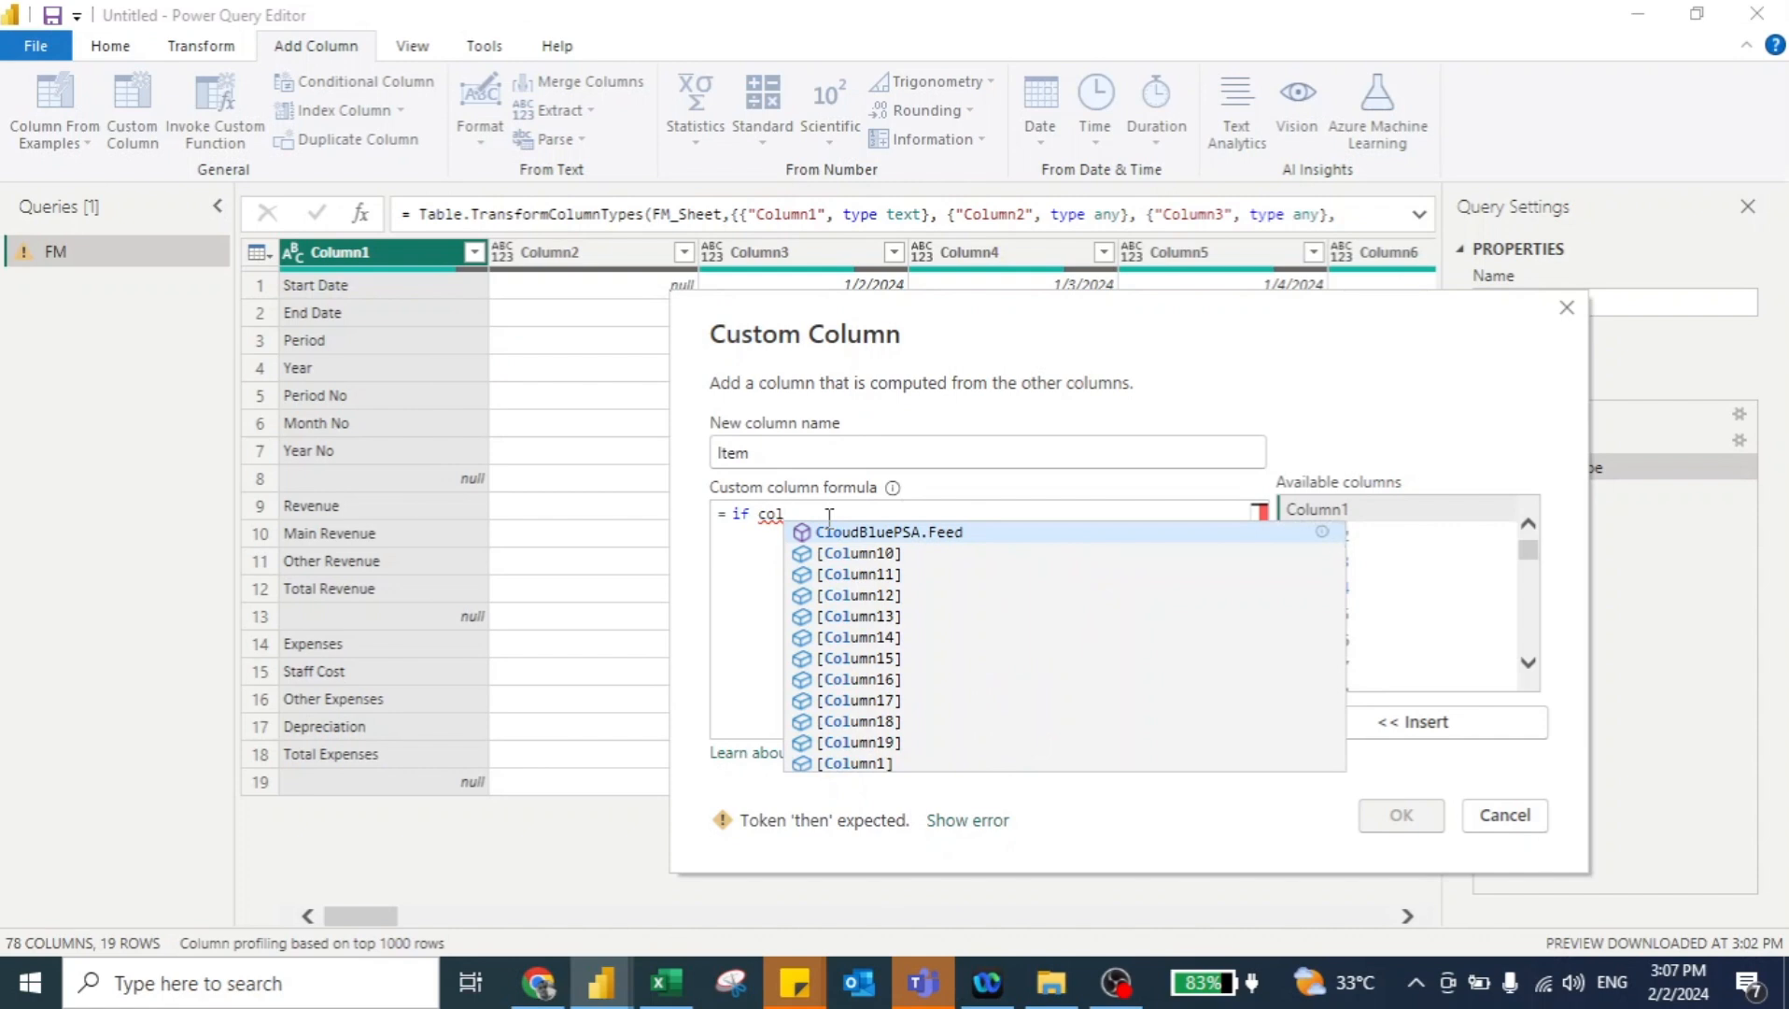
left_click(845, 763)
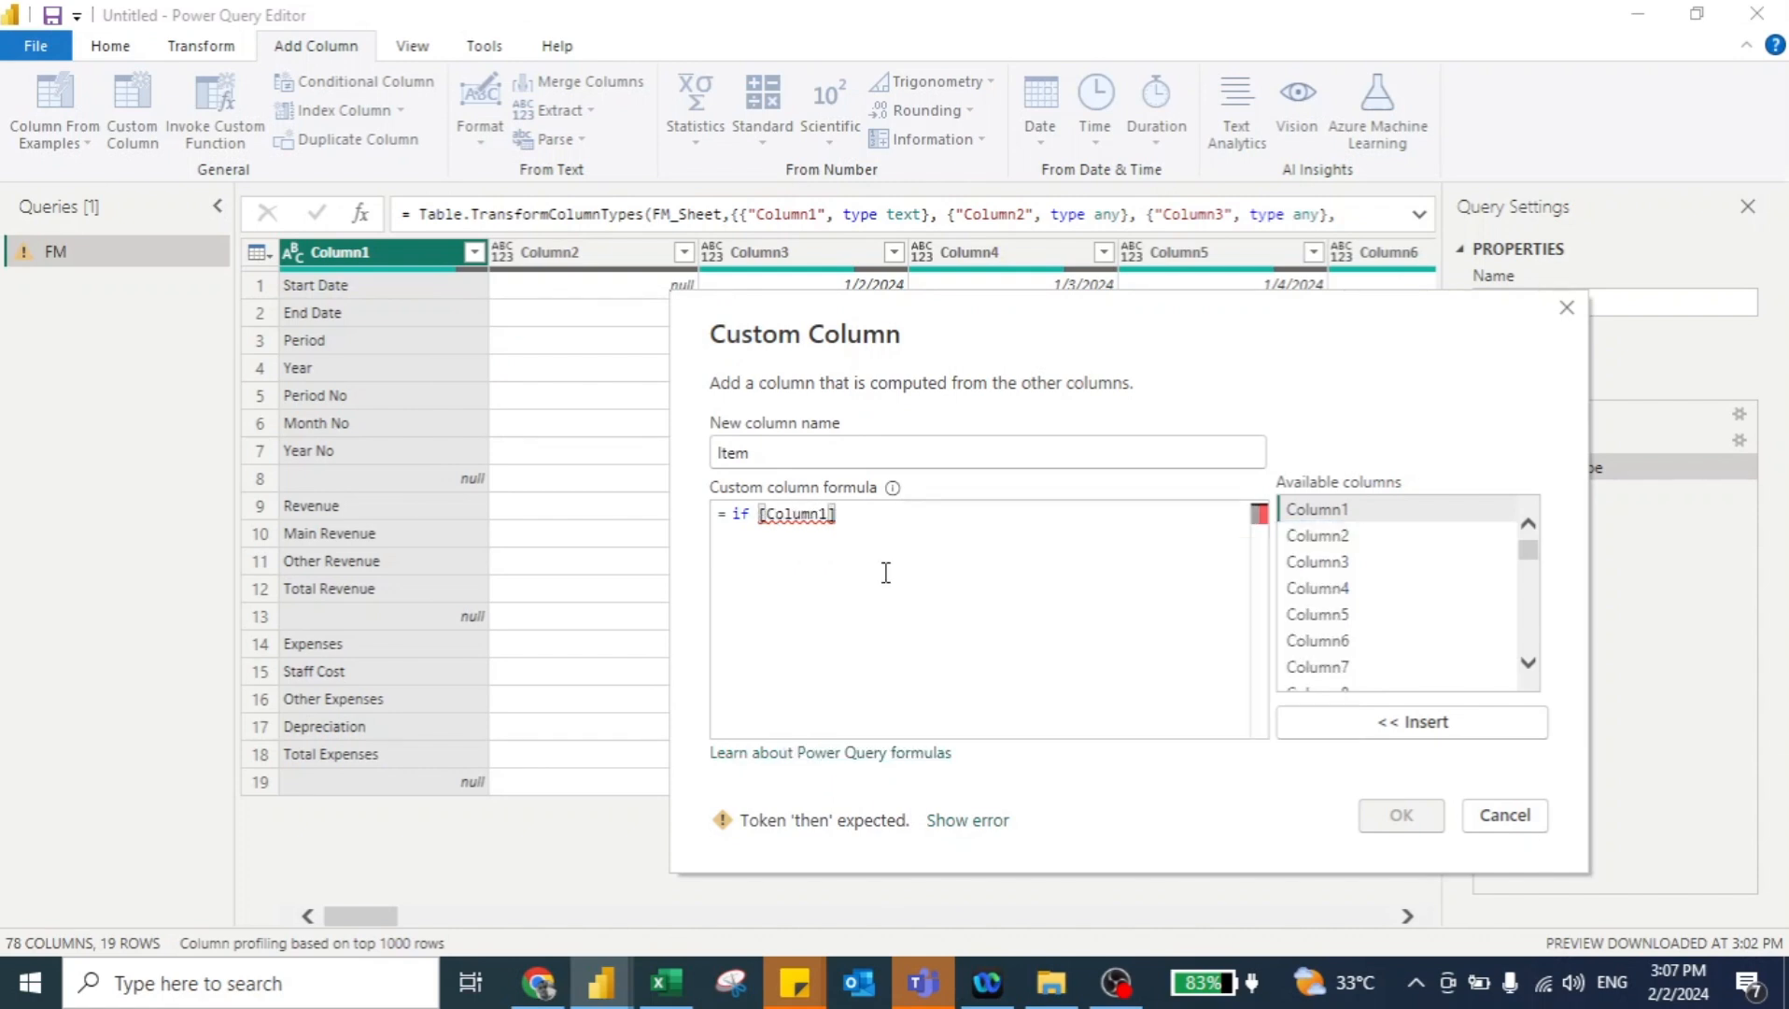
type("=")
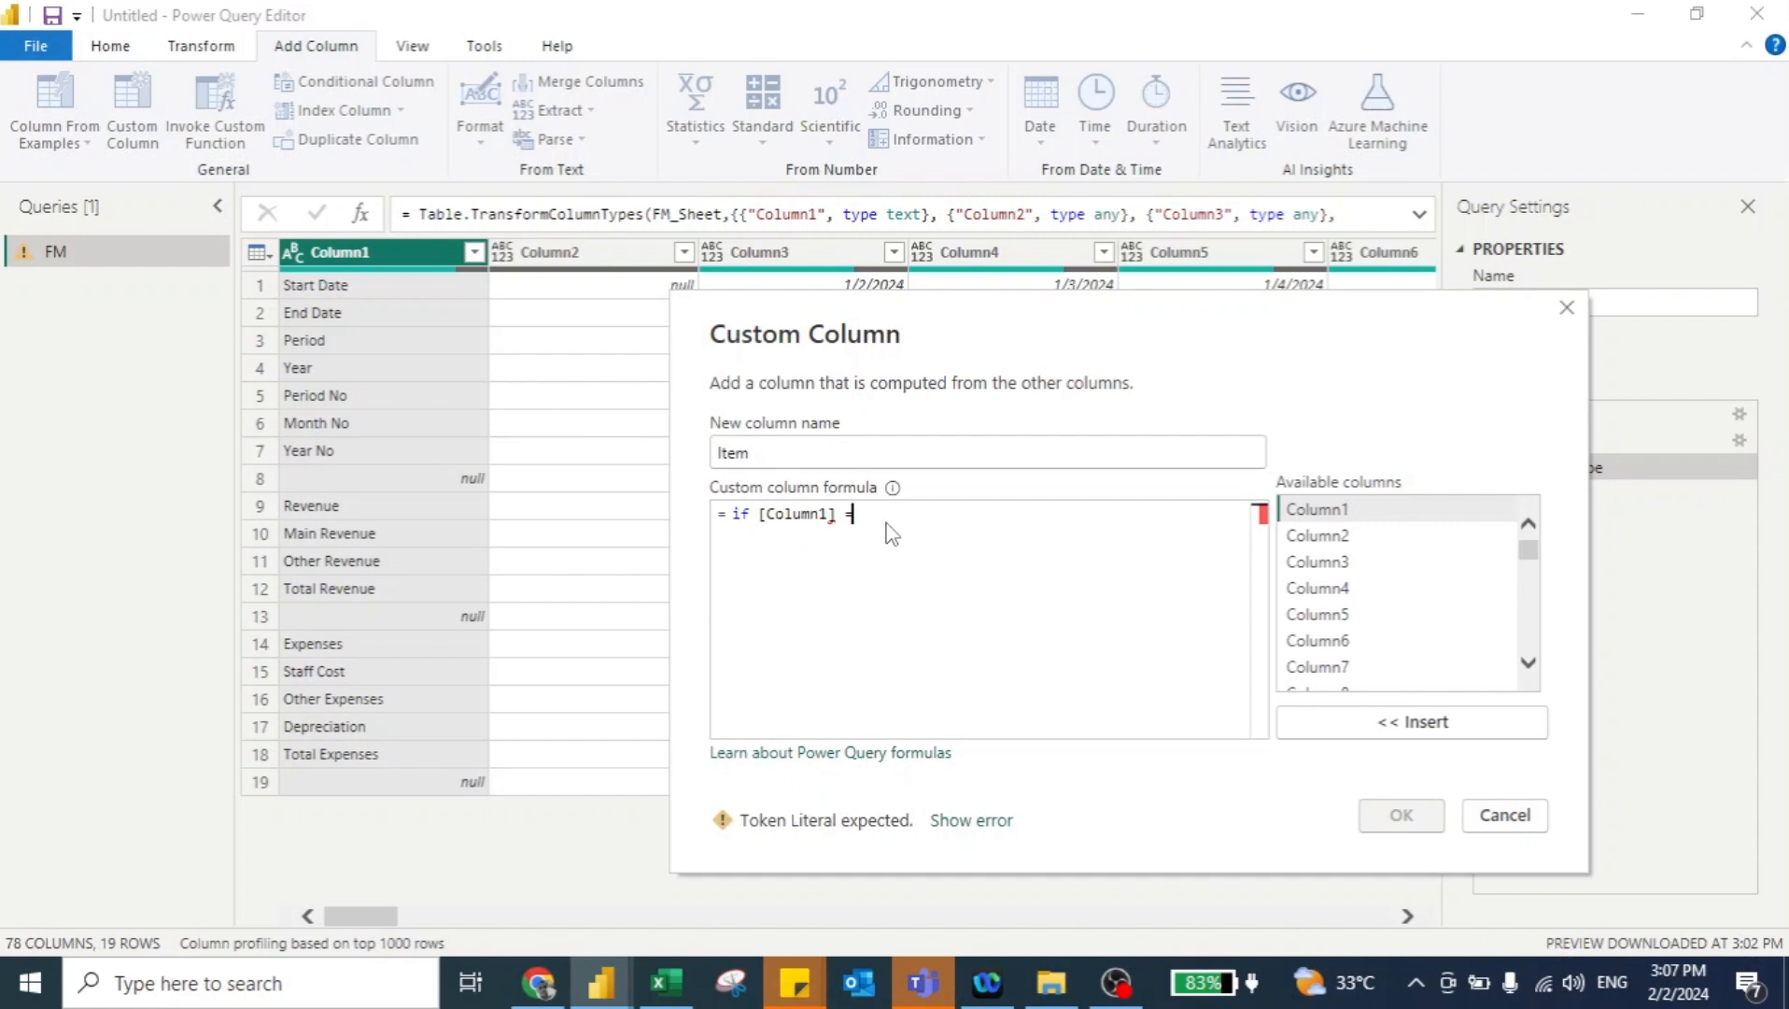
type(" \"Total")
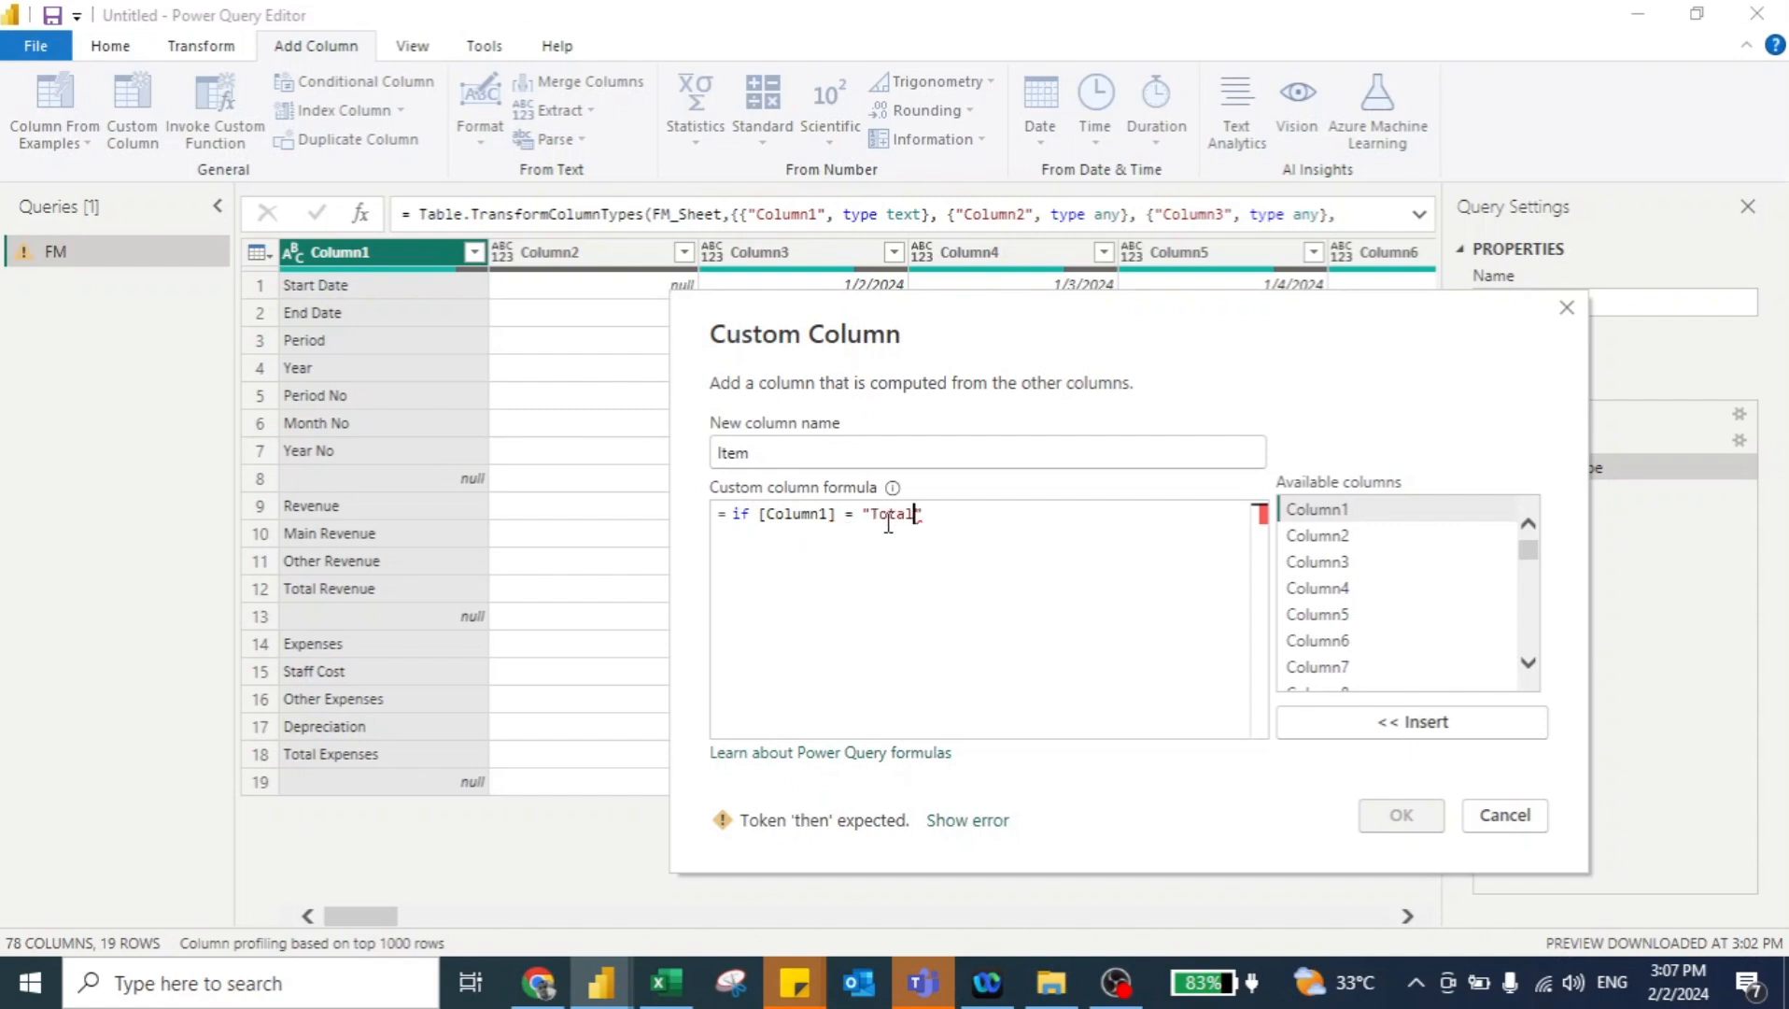
type(" Revenue\" or column 1")
Add [Column1] = "Total Expenses" as the second condition of the Item formula
key("BackSpace")
key("BackSpace")
type("1")
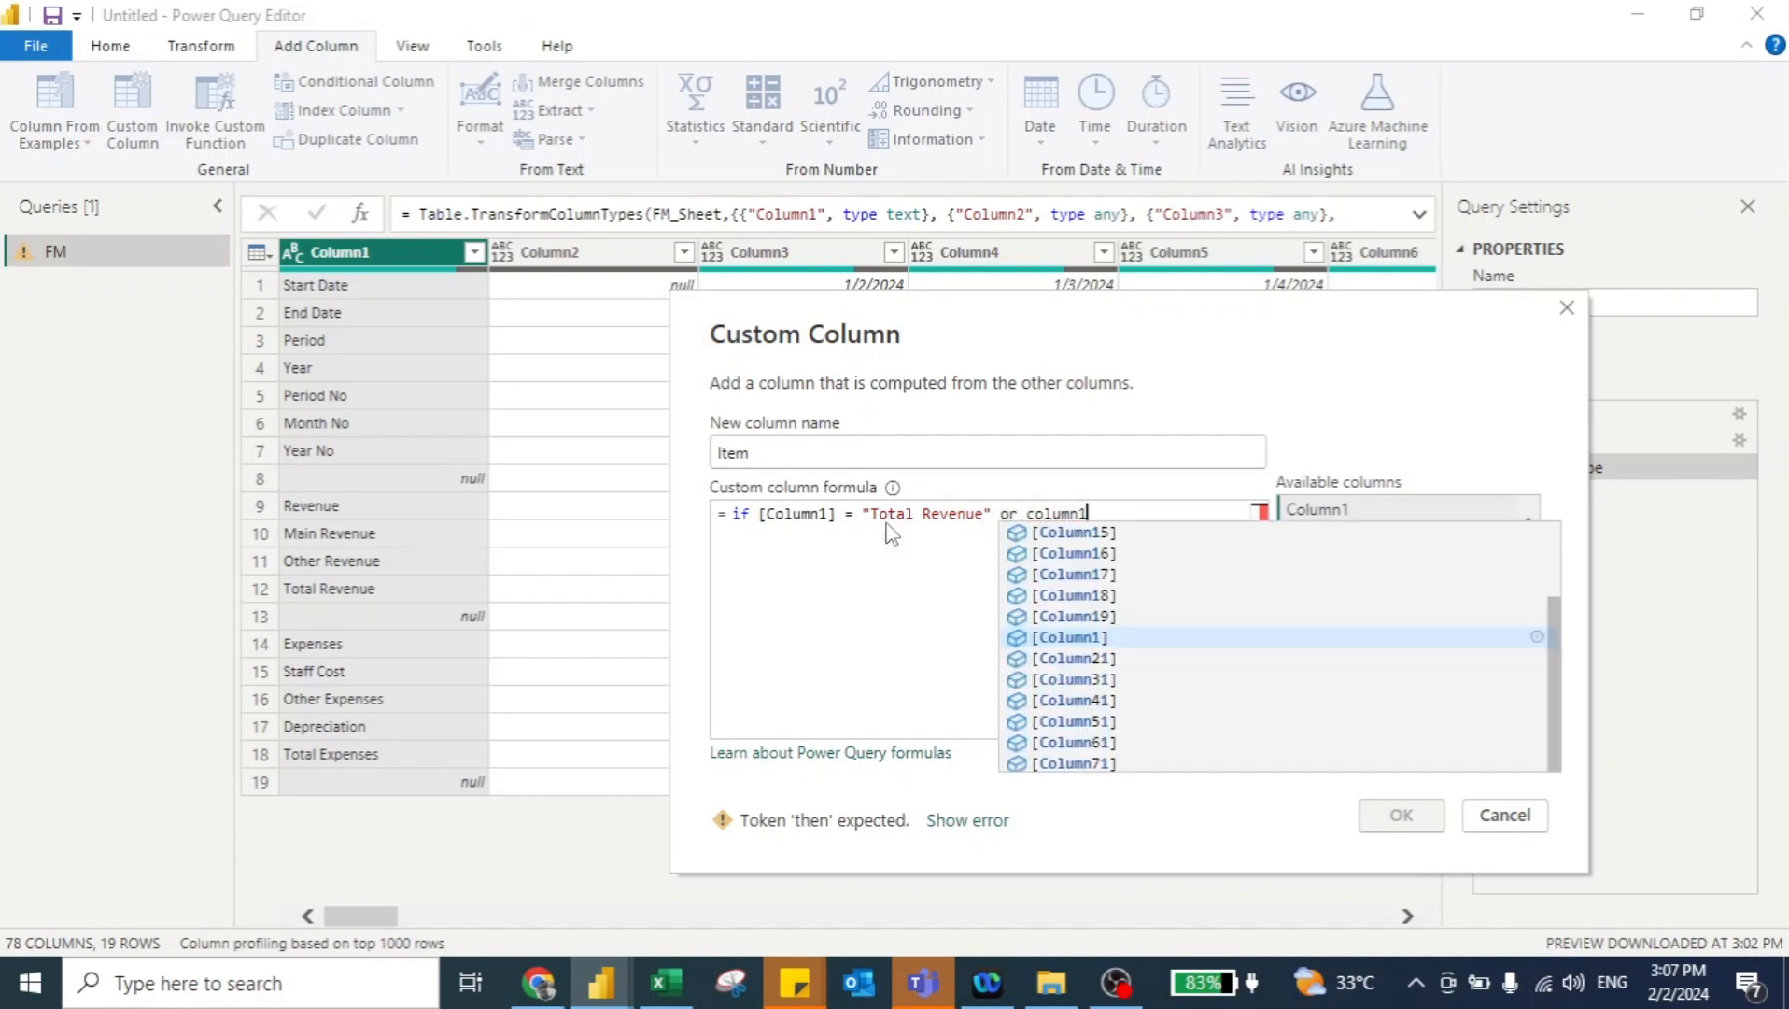
left_click(1064, 638)
type("= \"T")
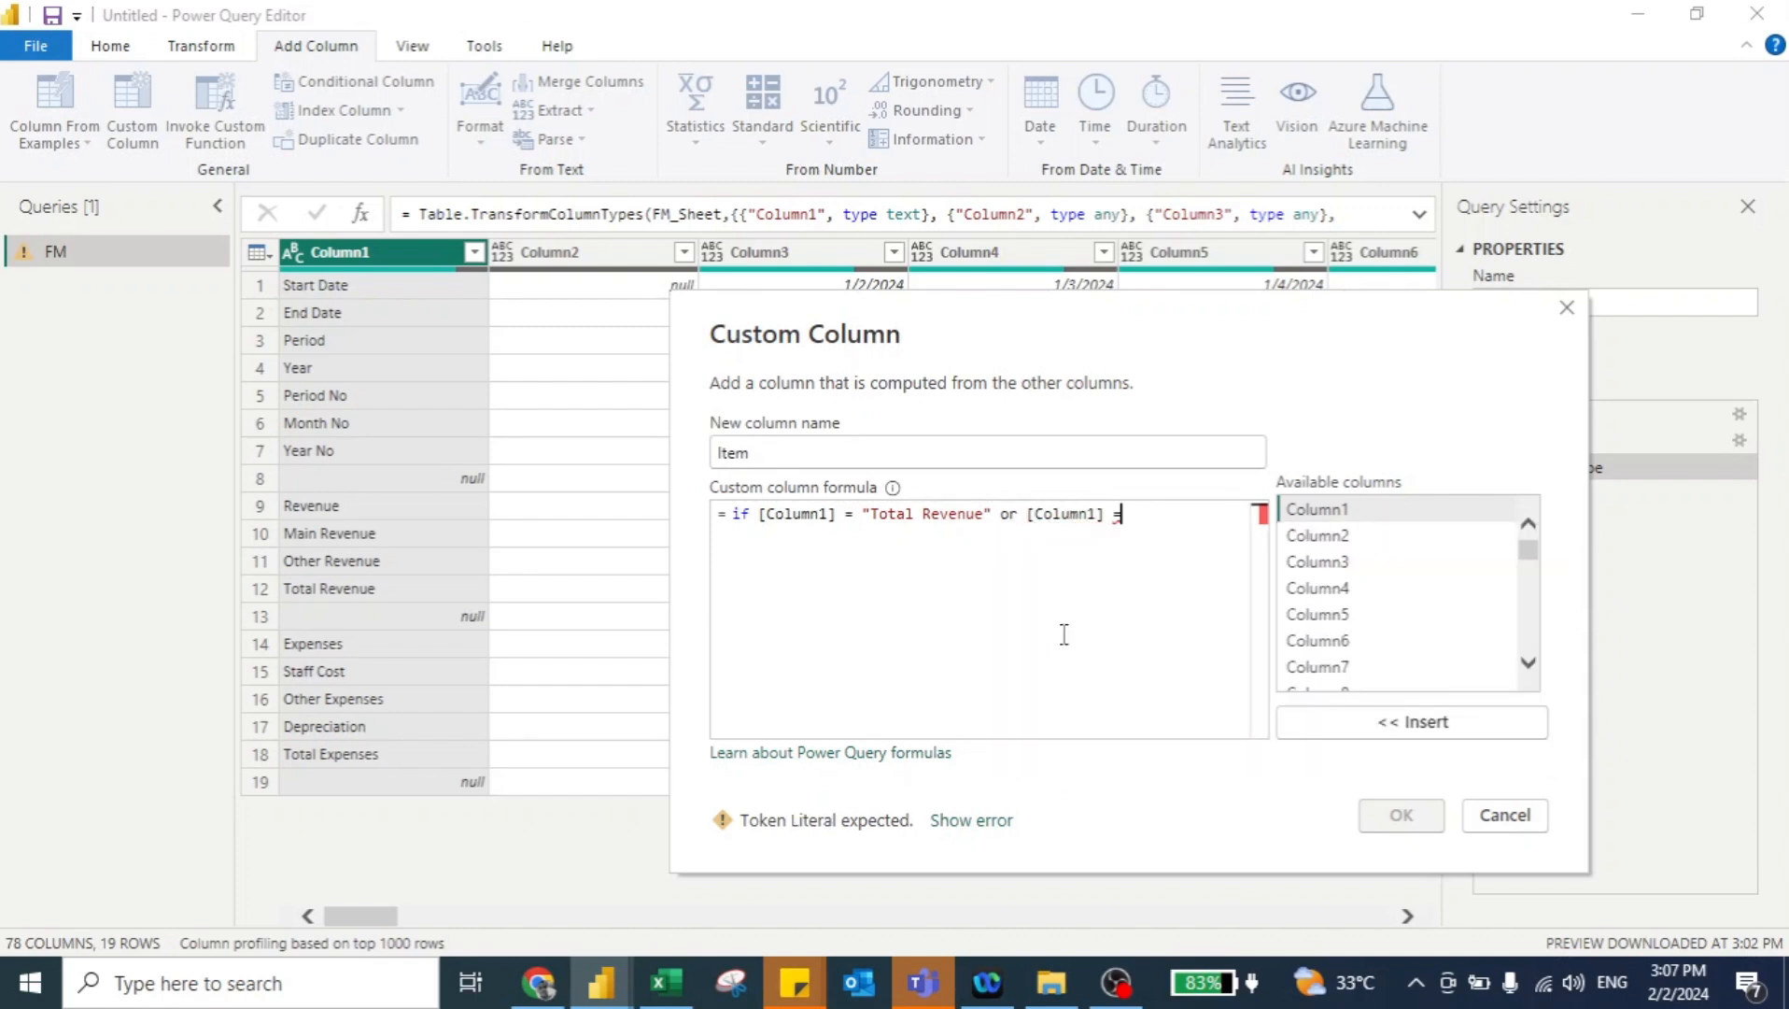
type("otal Expenses\"")
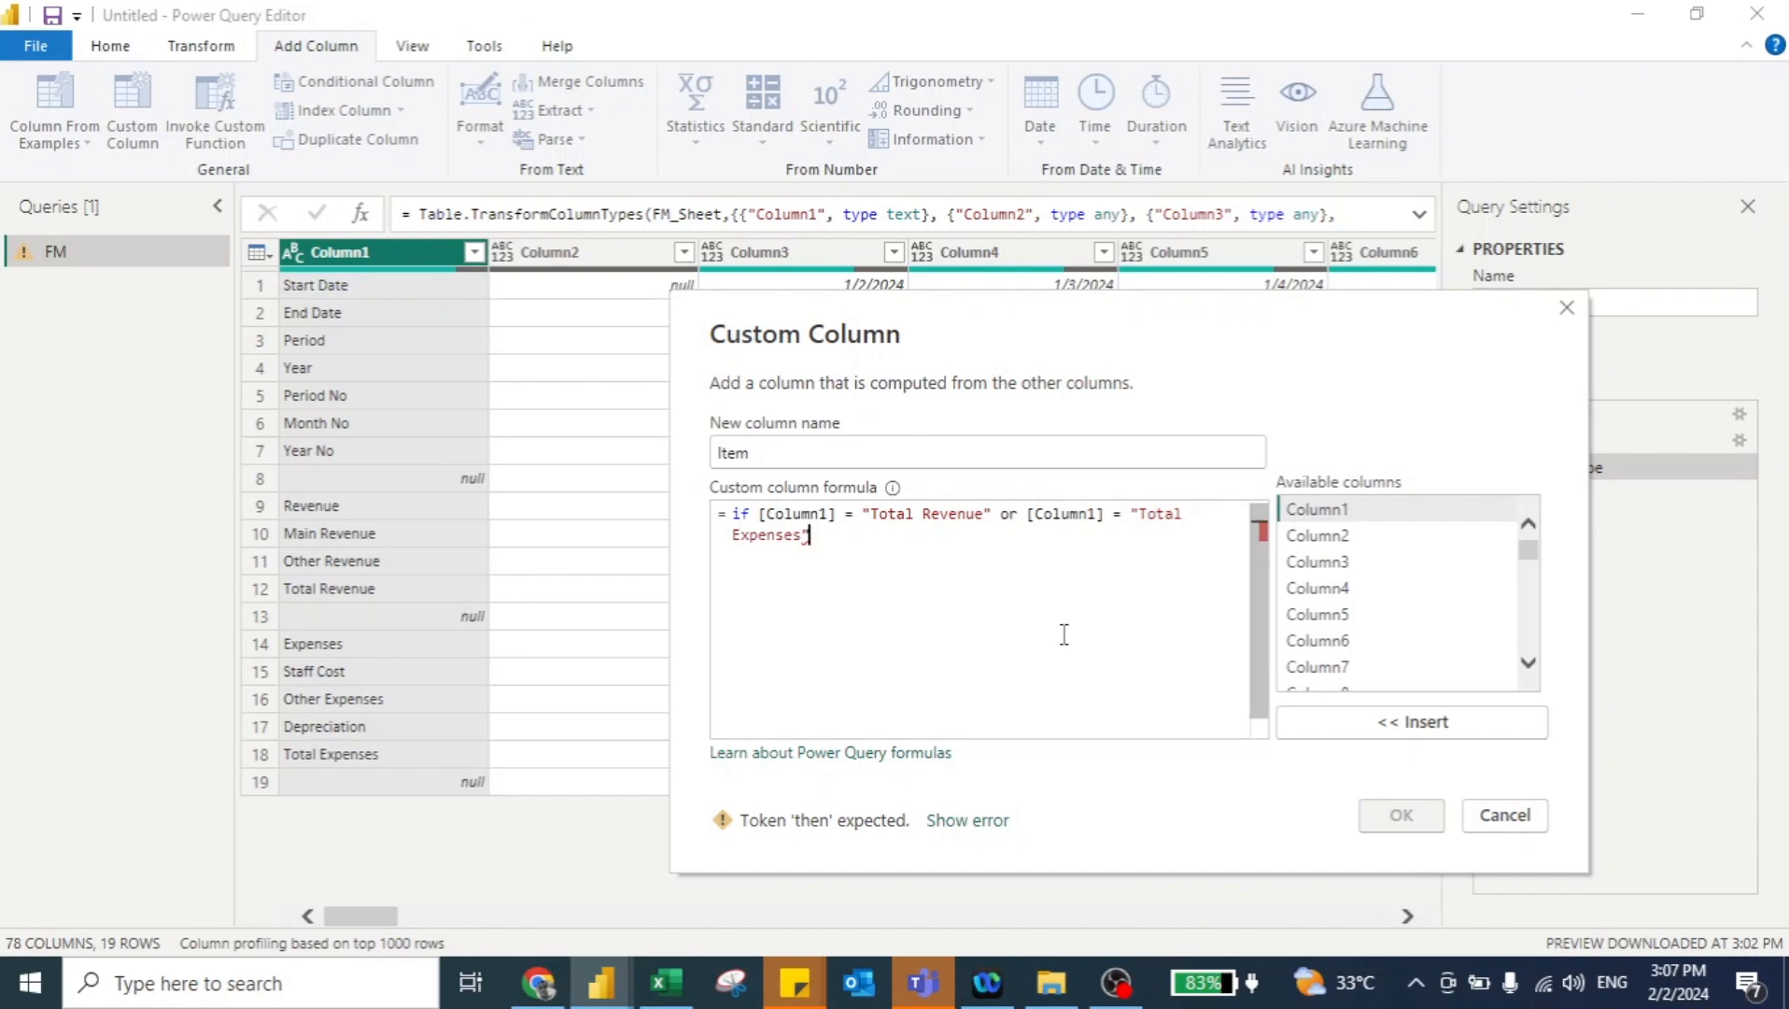
Complete the formula with then [Column1] else null and create the Item column
type(" then C")
type("olum")
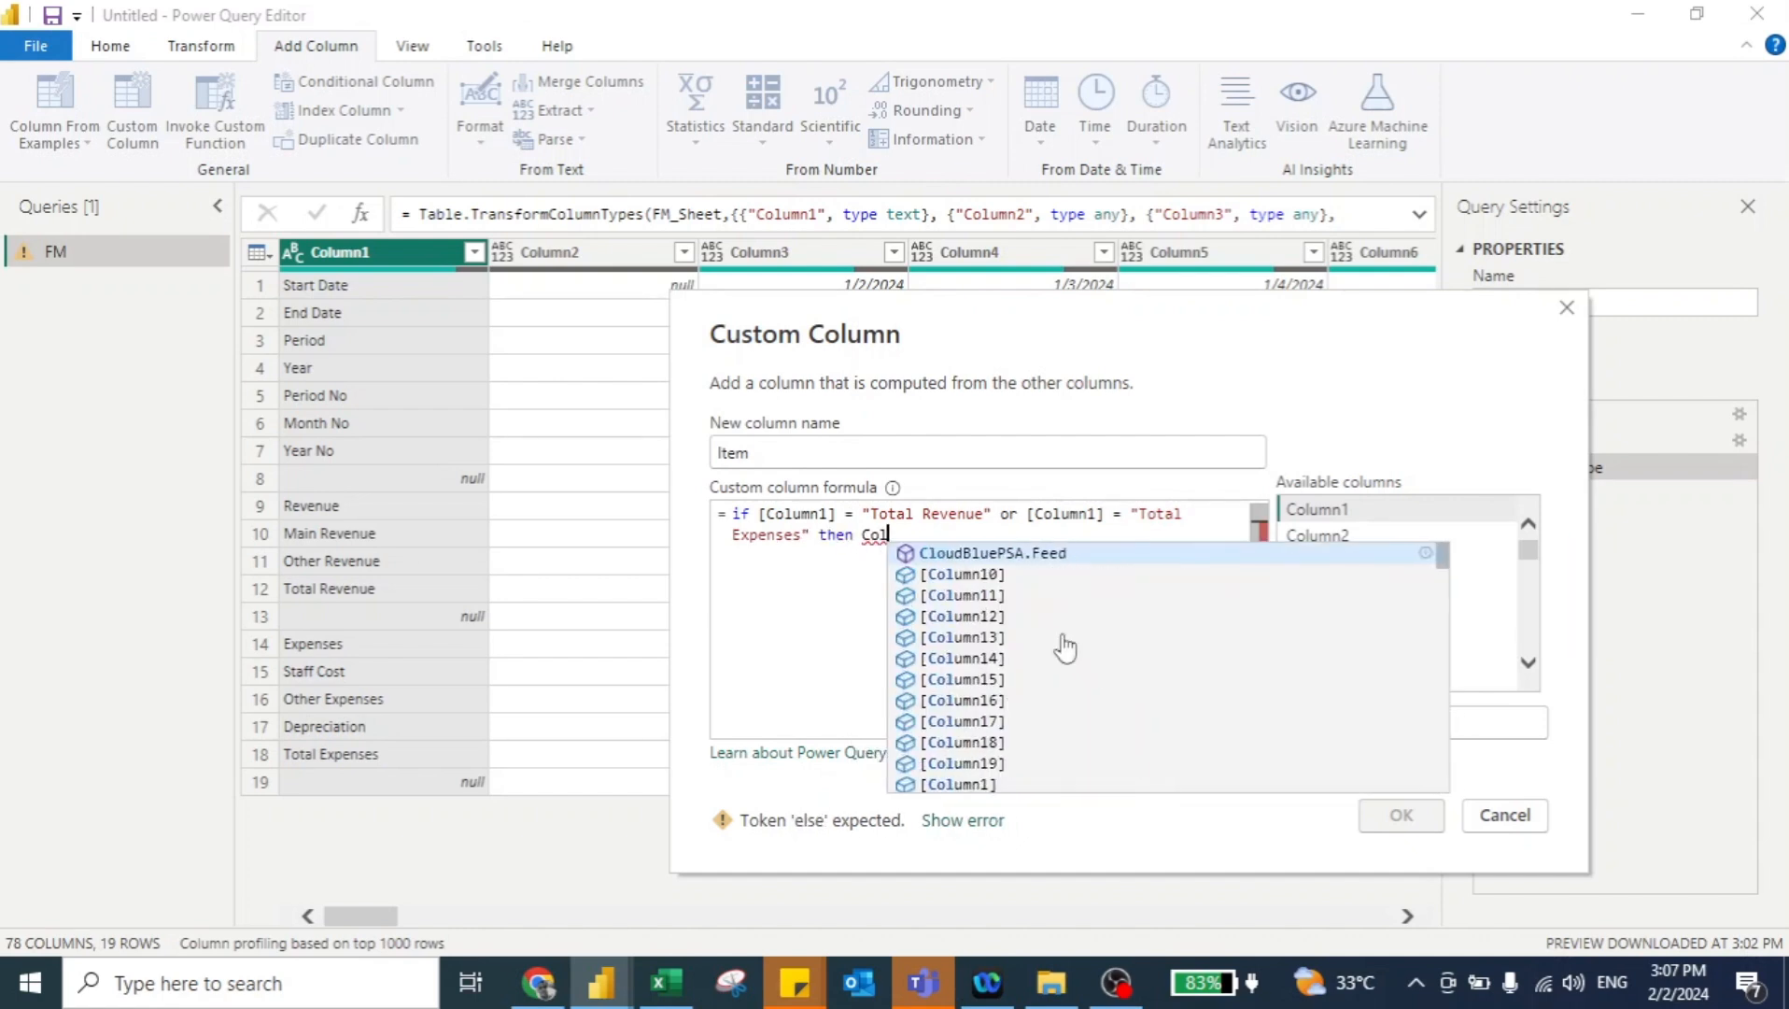
left_click(976, 553)
type("else null")
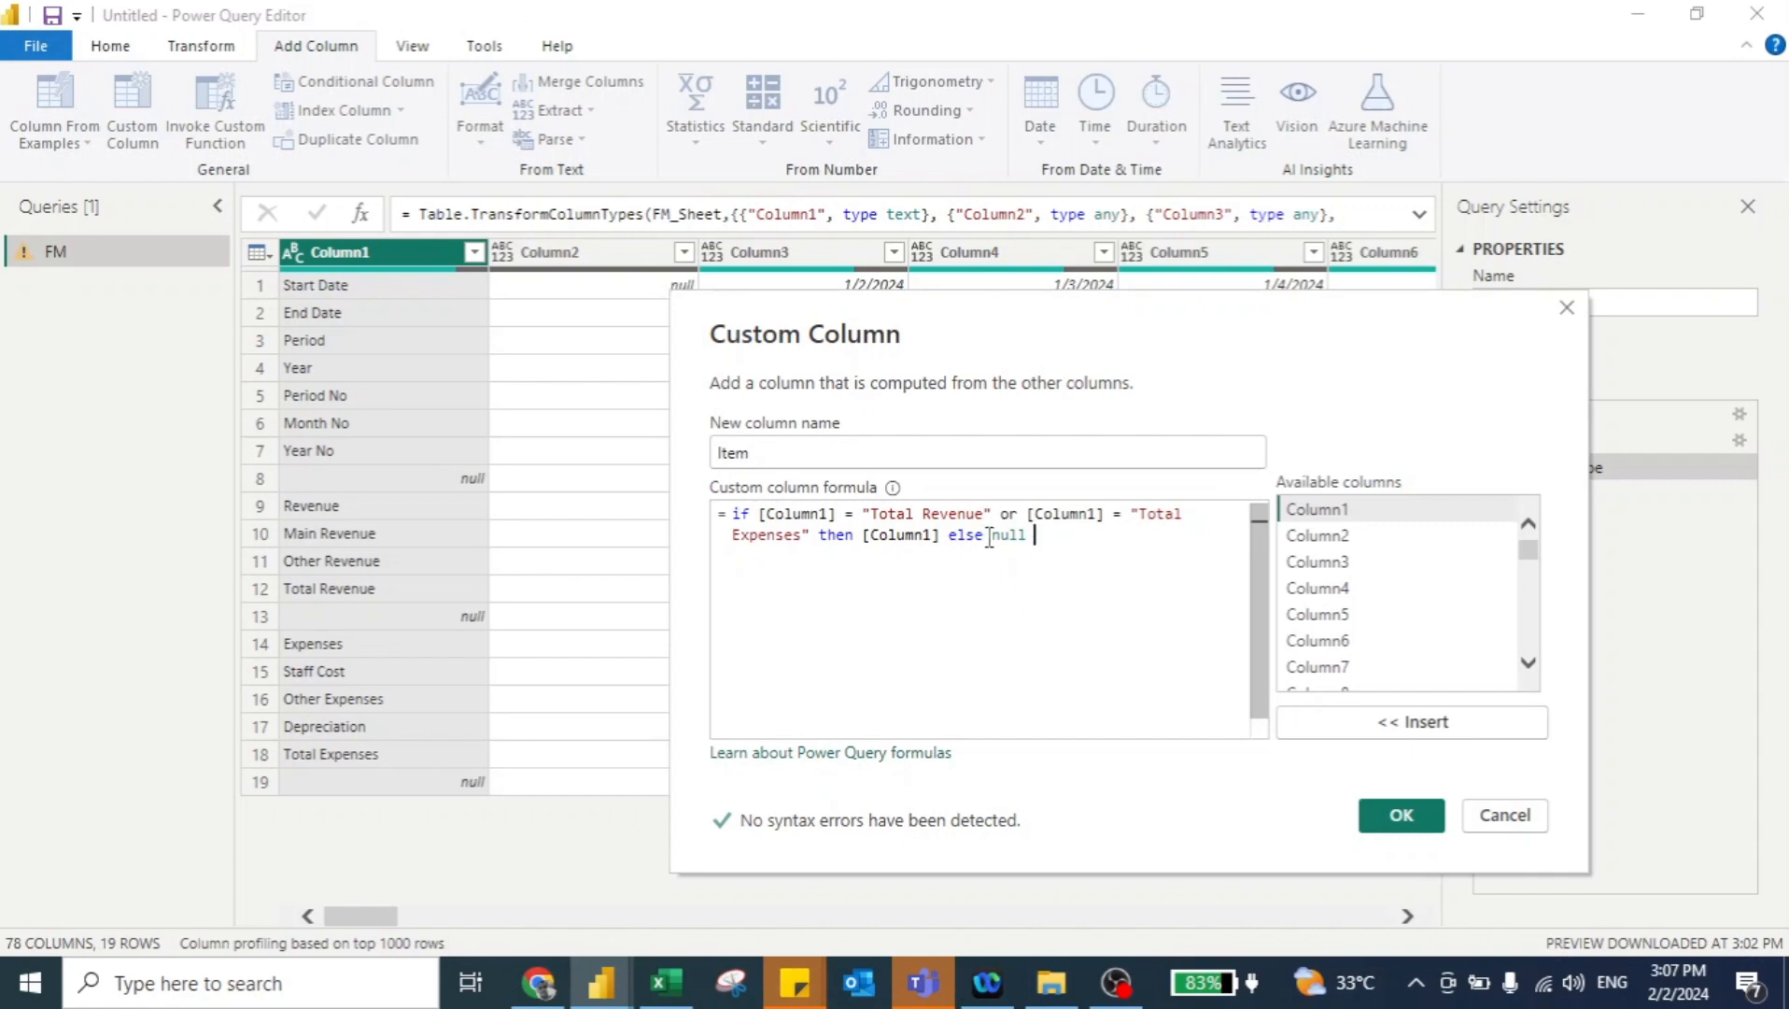
left_click(1402, 816)
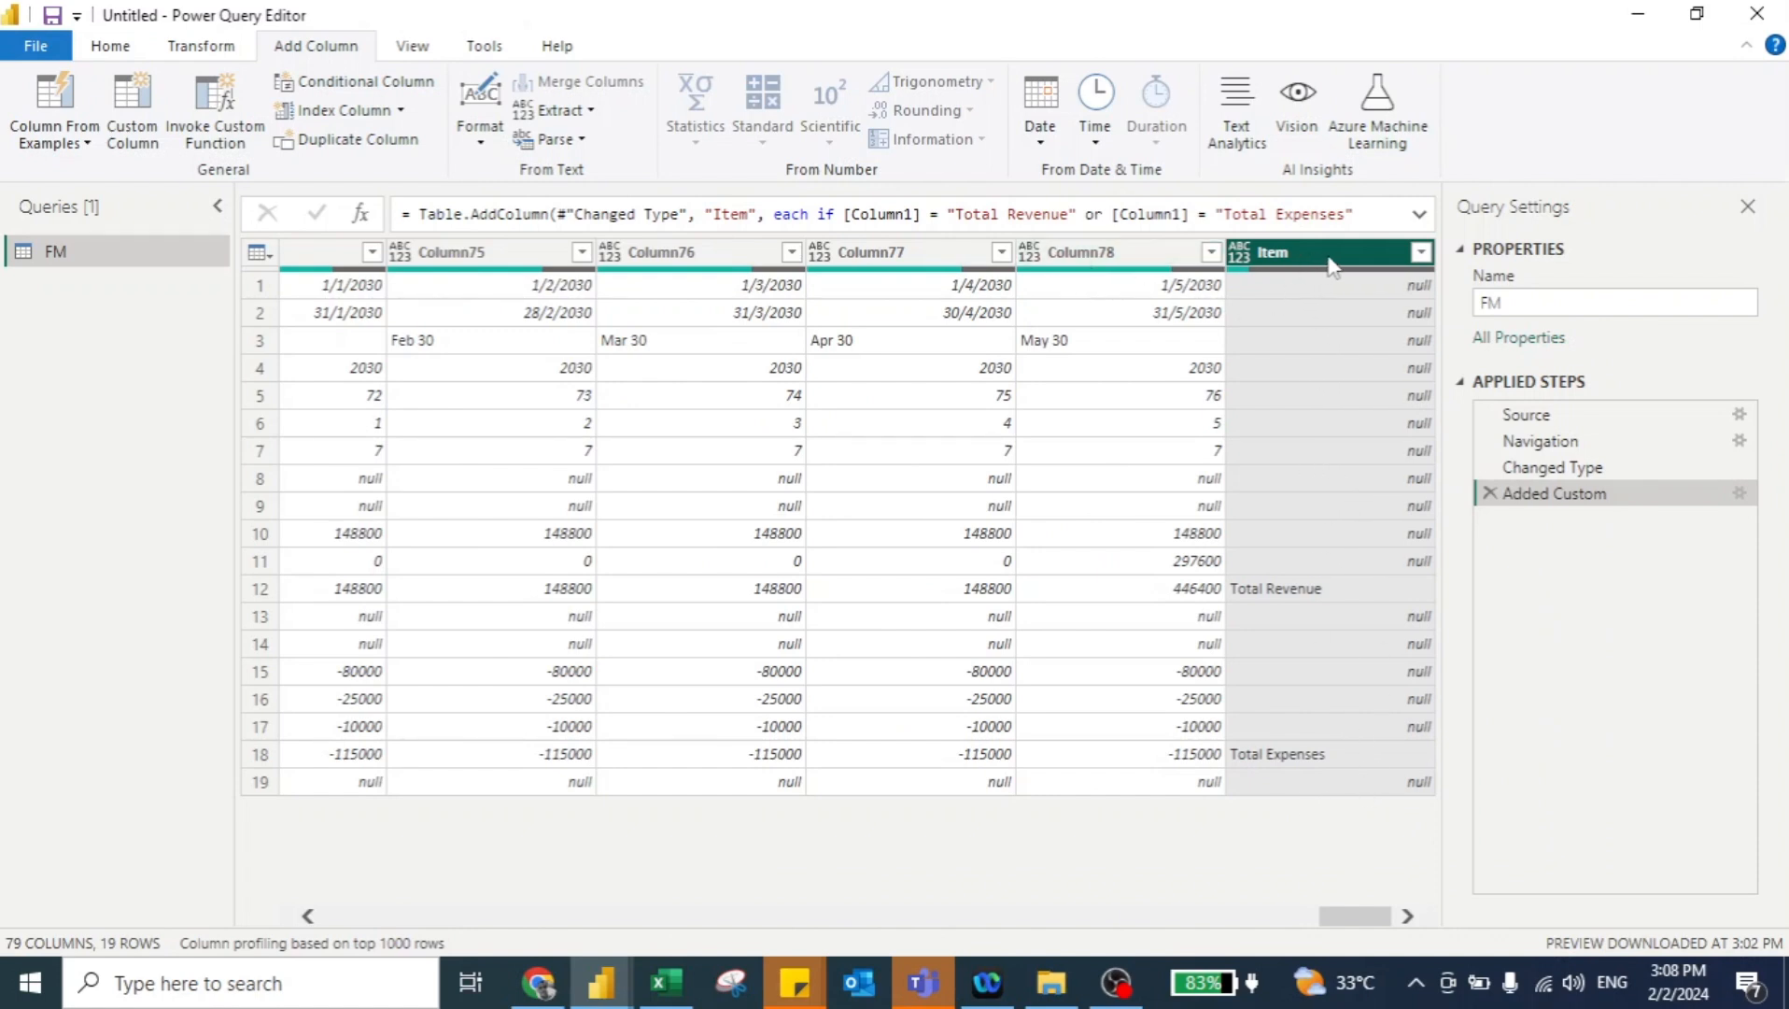
Move the new Item column to the beginning of the FM table
mouse_move(1334, 261)
left_mouse_down()
mouse_move(1149, 254)
mouse_move(1100, 276)
mouse_move(1328, 285)
left_mouse_up()
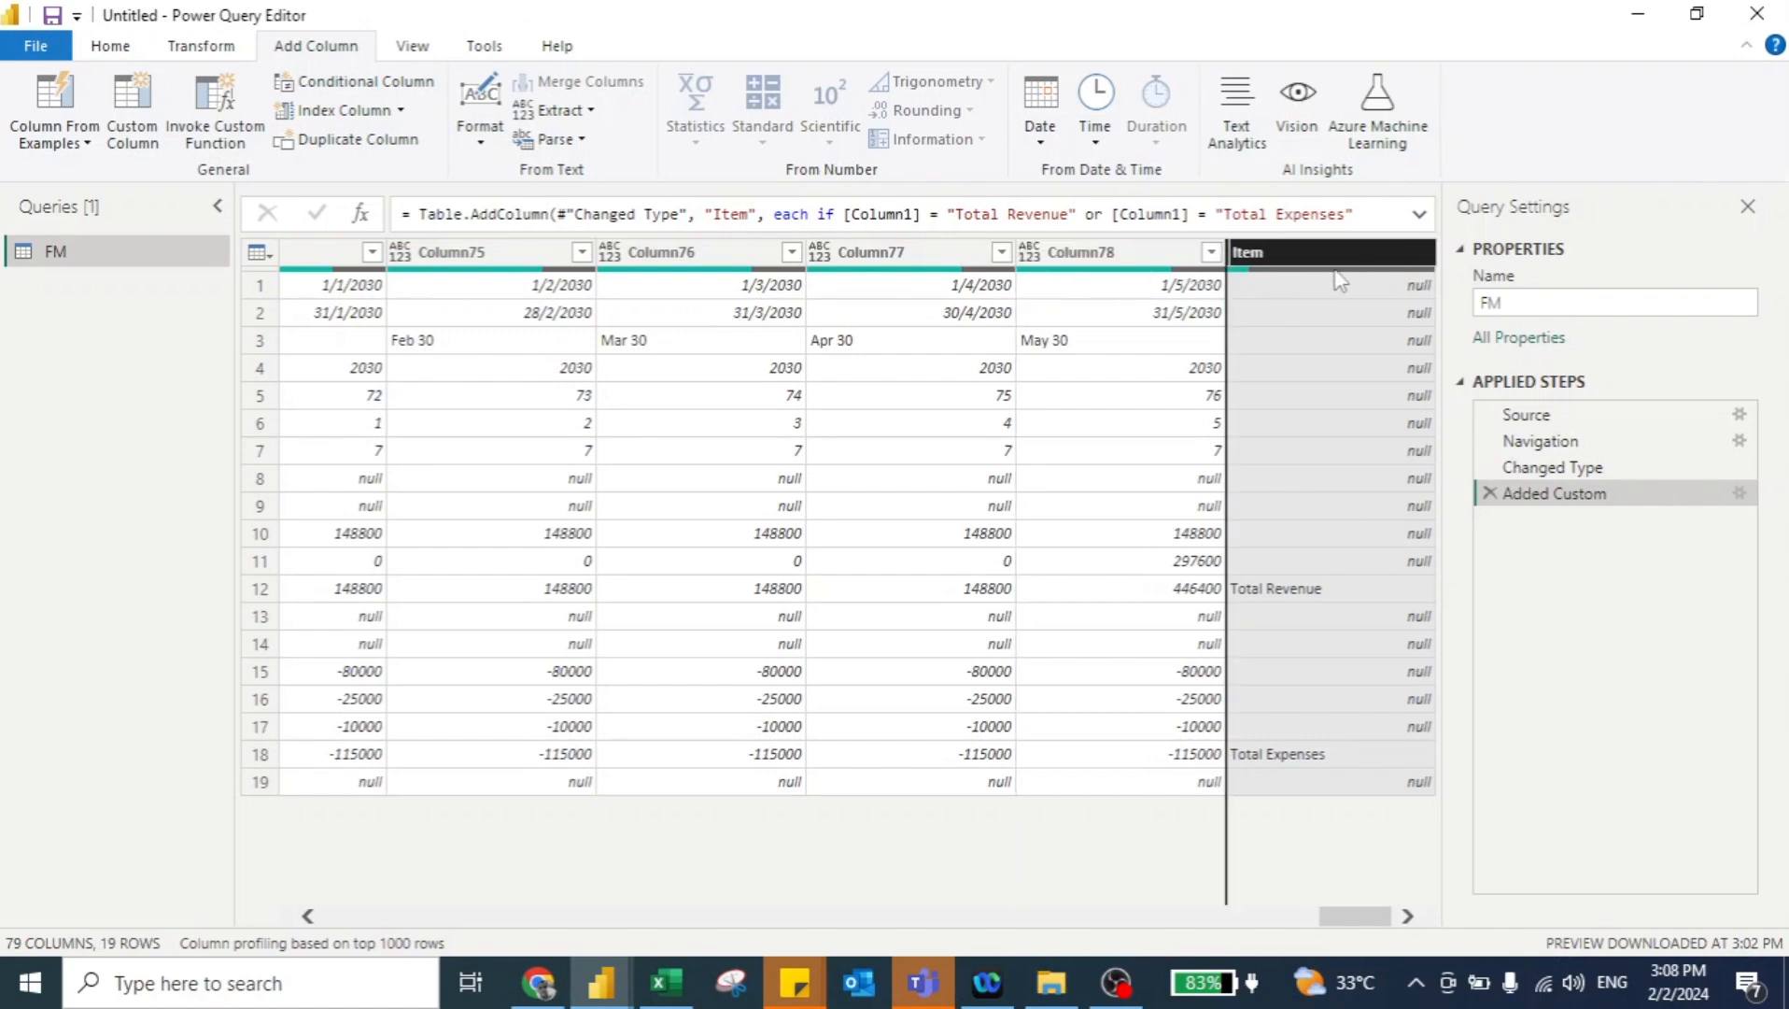
right_click(1287, 257)
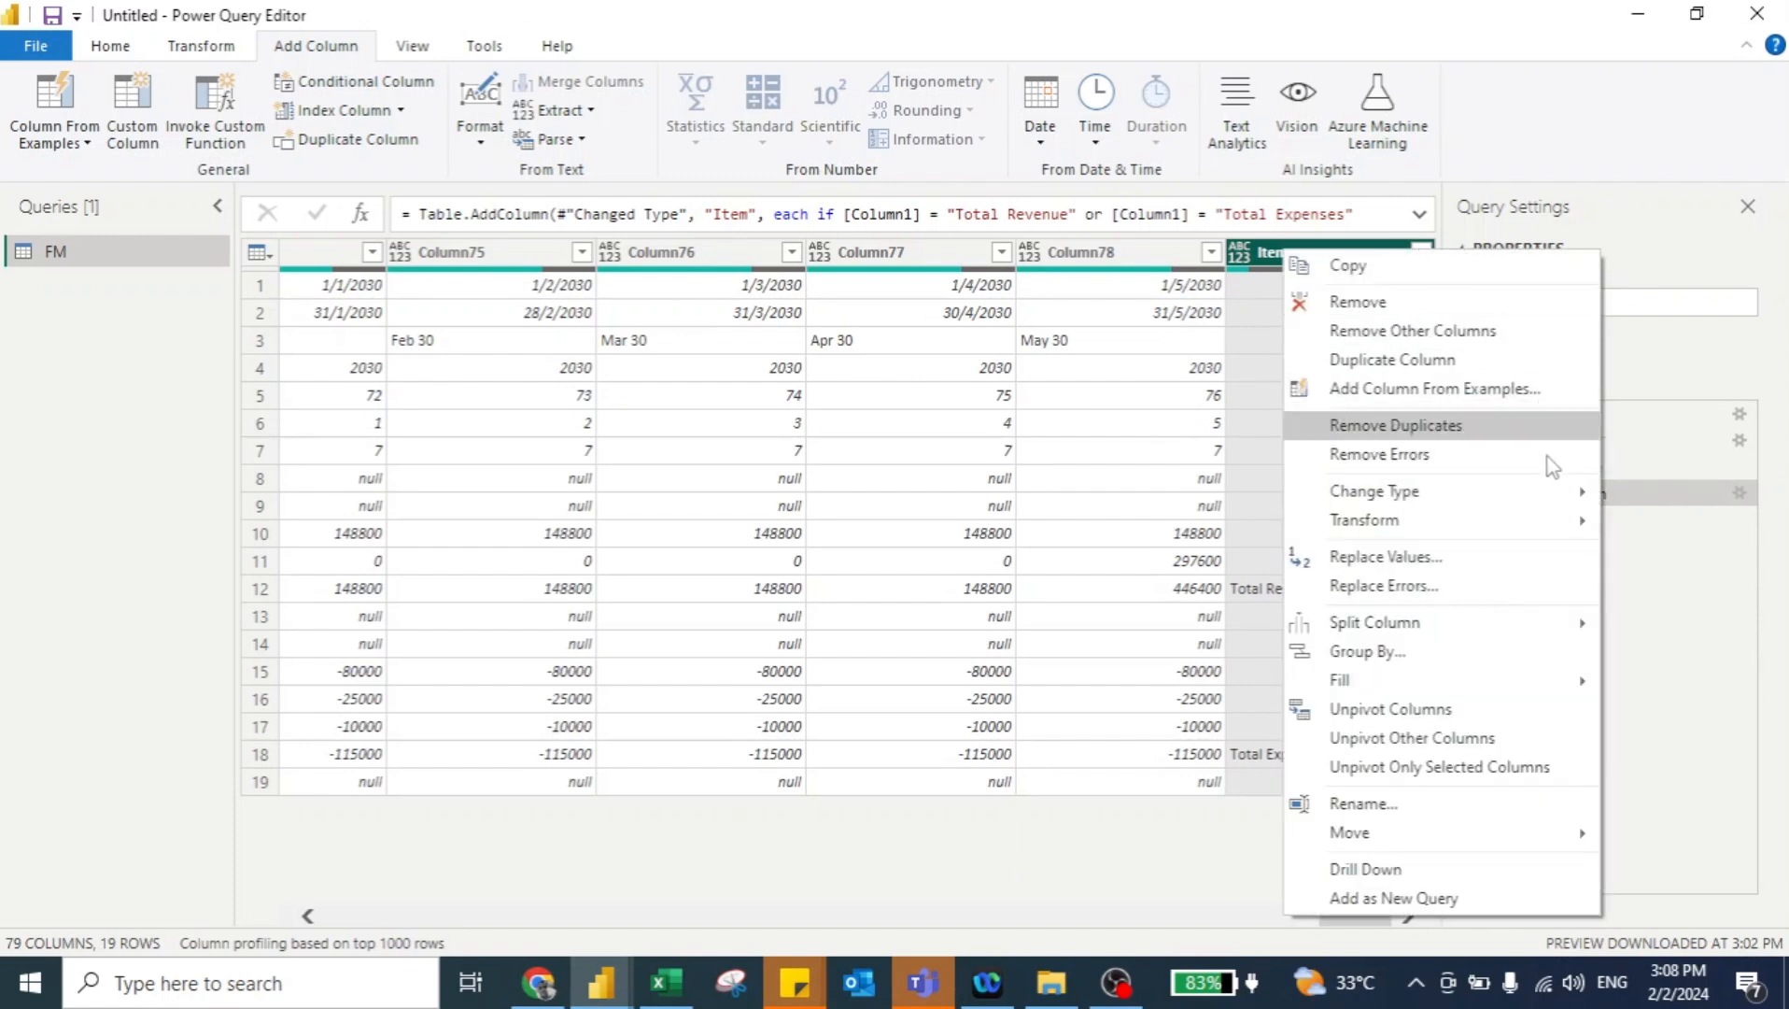
mouse_move(1475, 834)
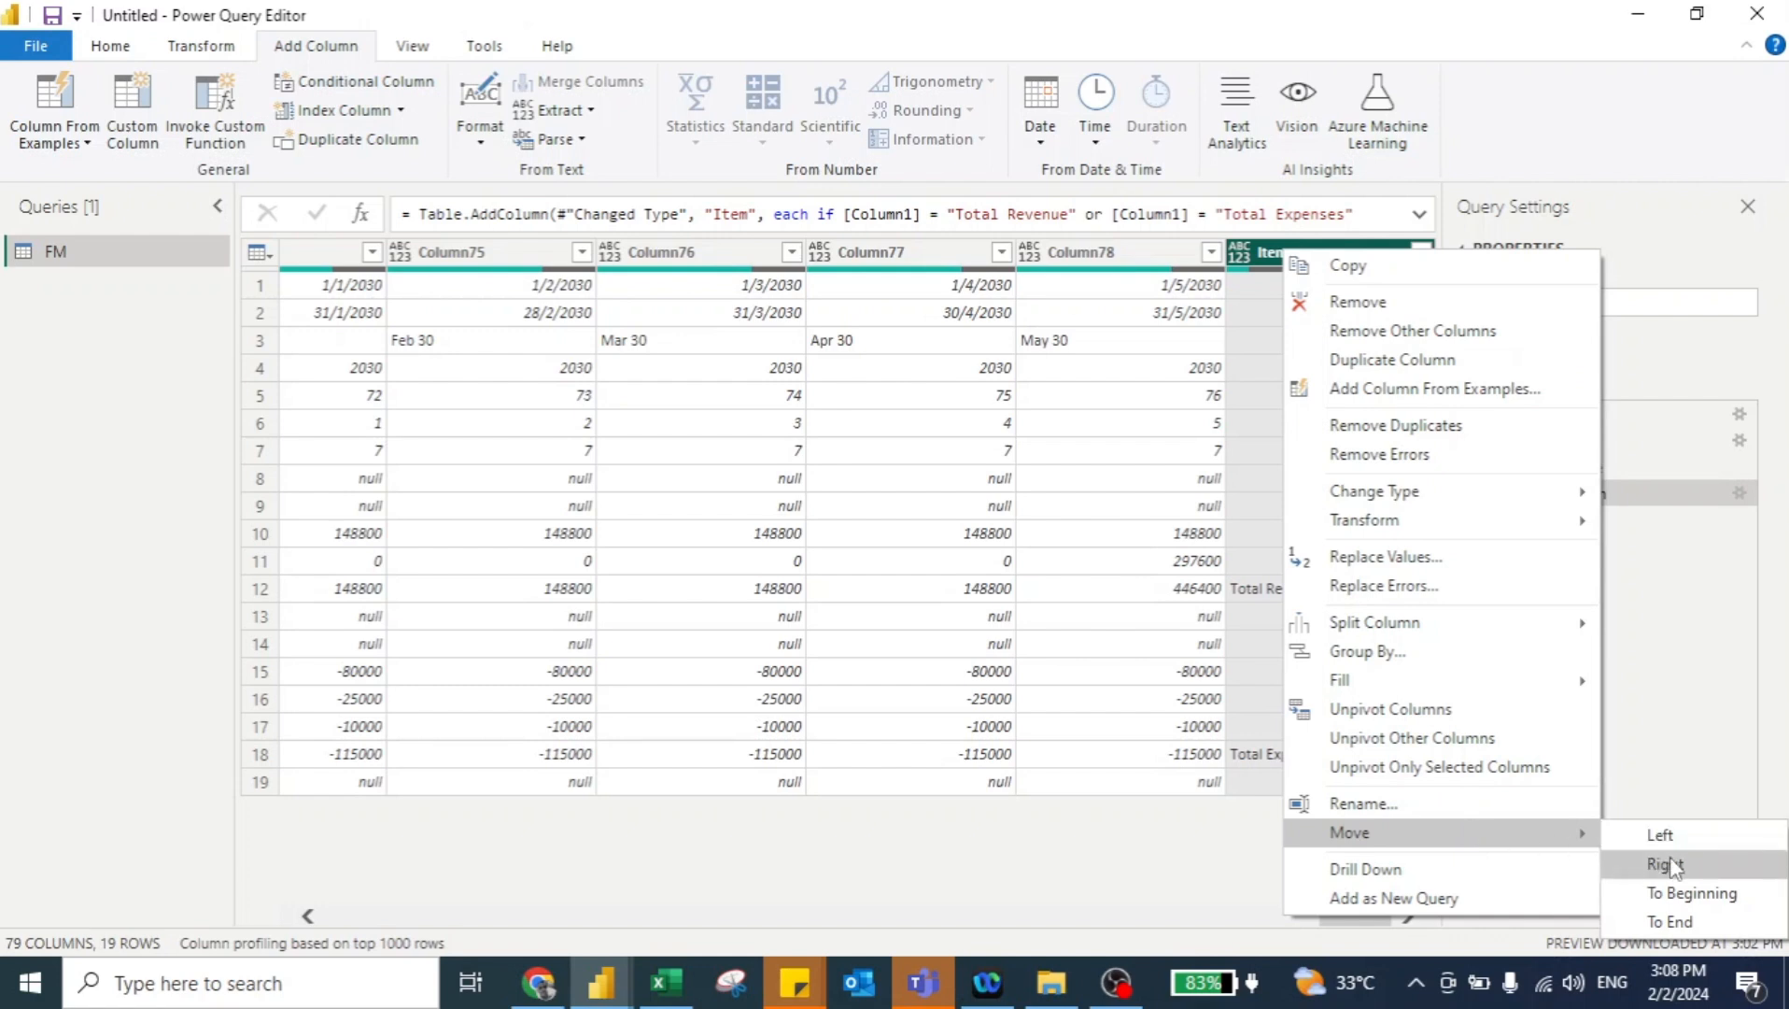
left_click(1698, 895)
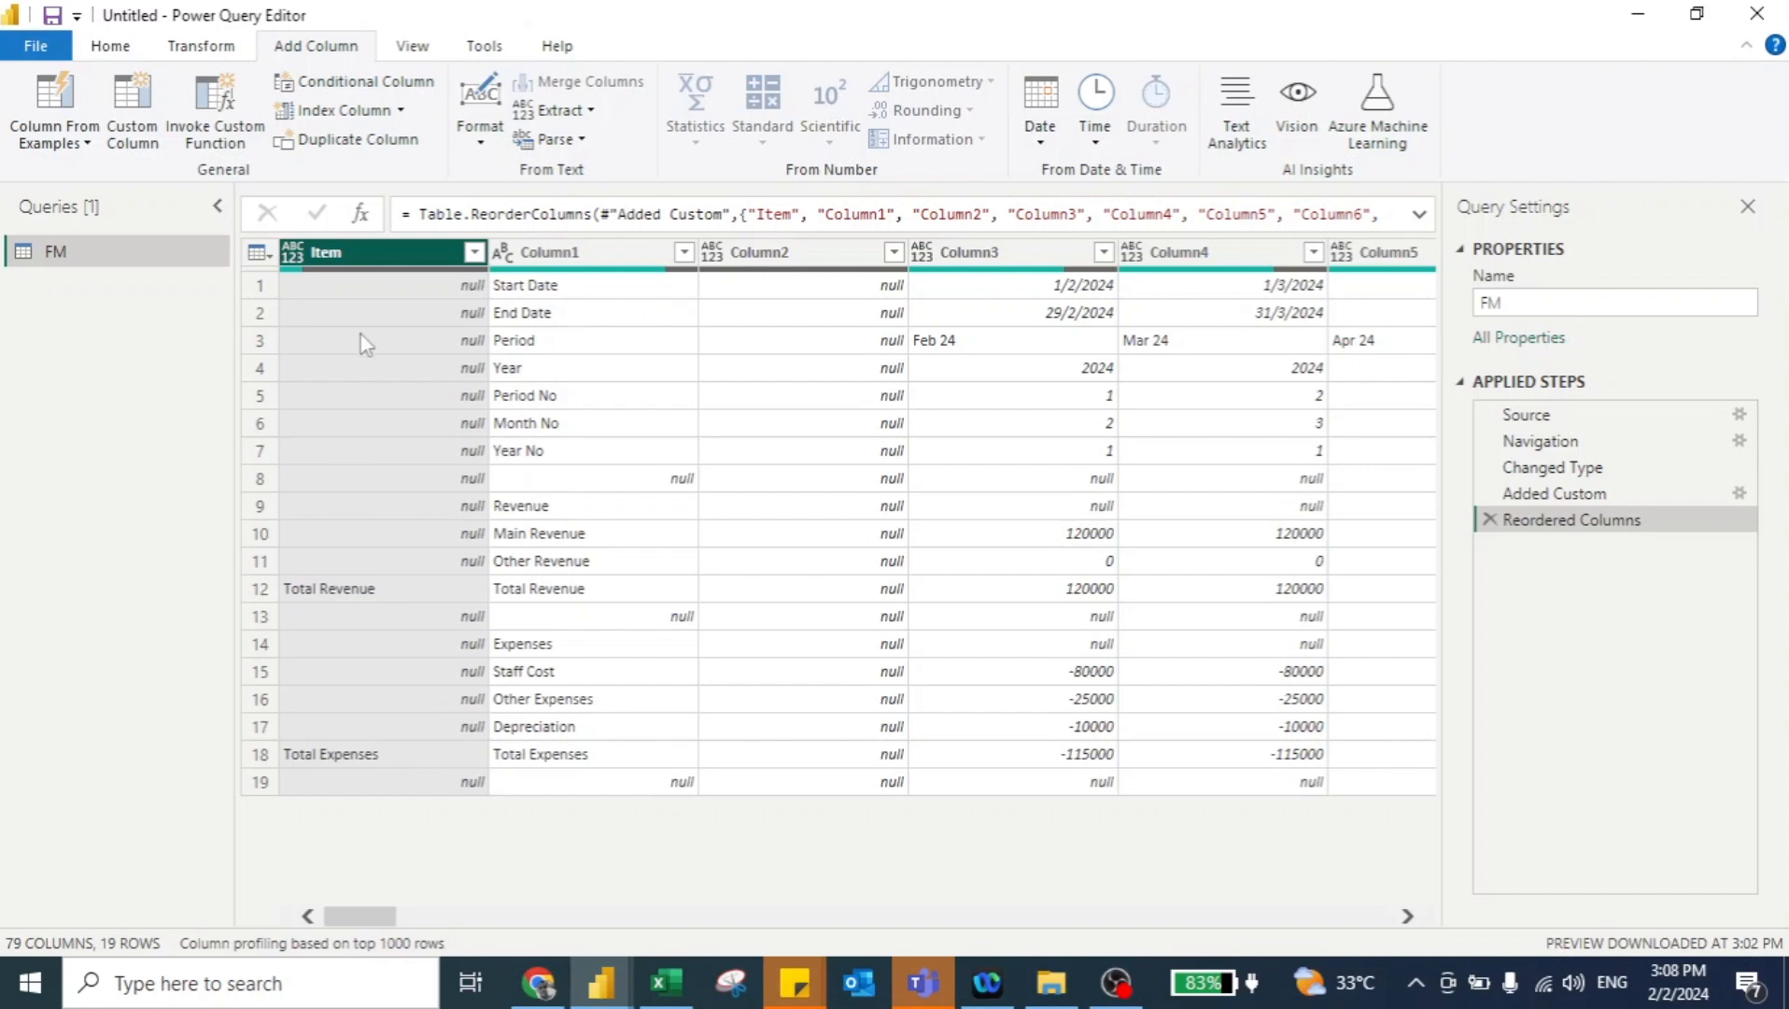
Fill the Item column's values upward and remove the empty Column2
right_click(338, 262)
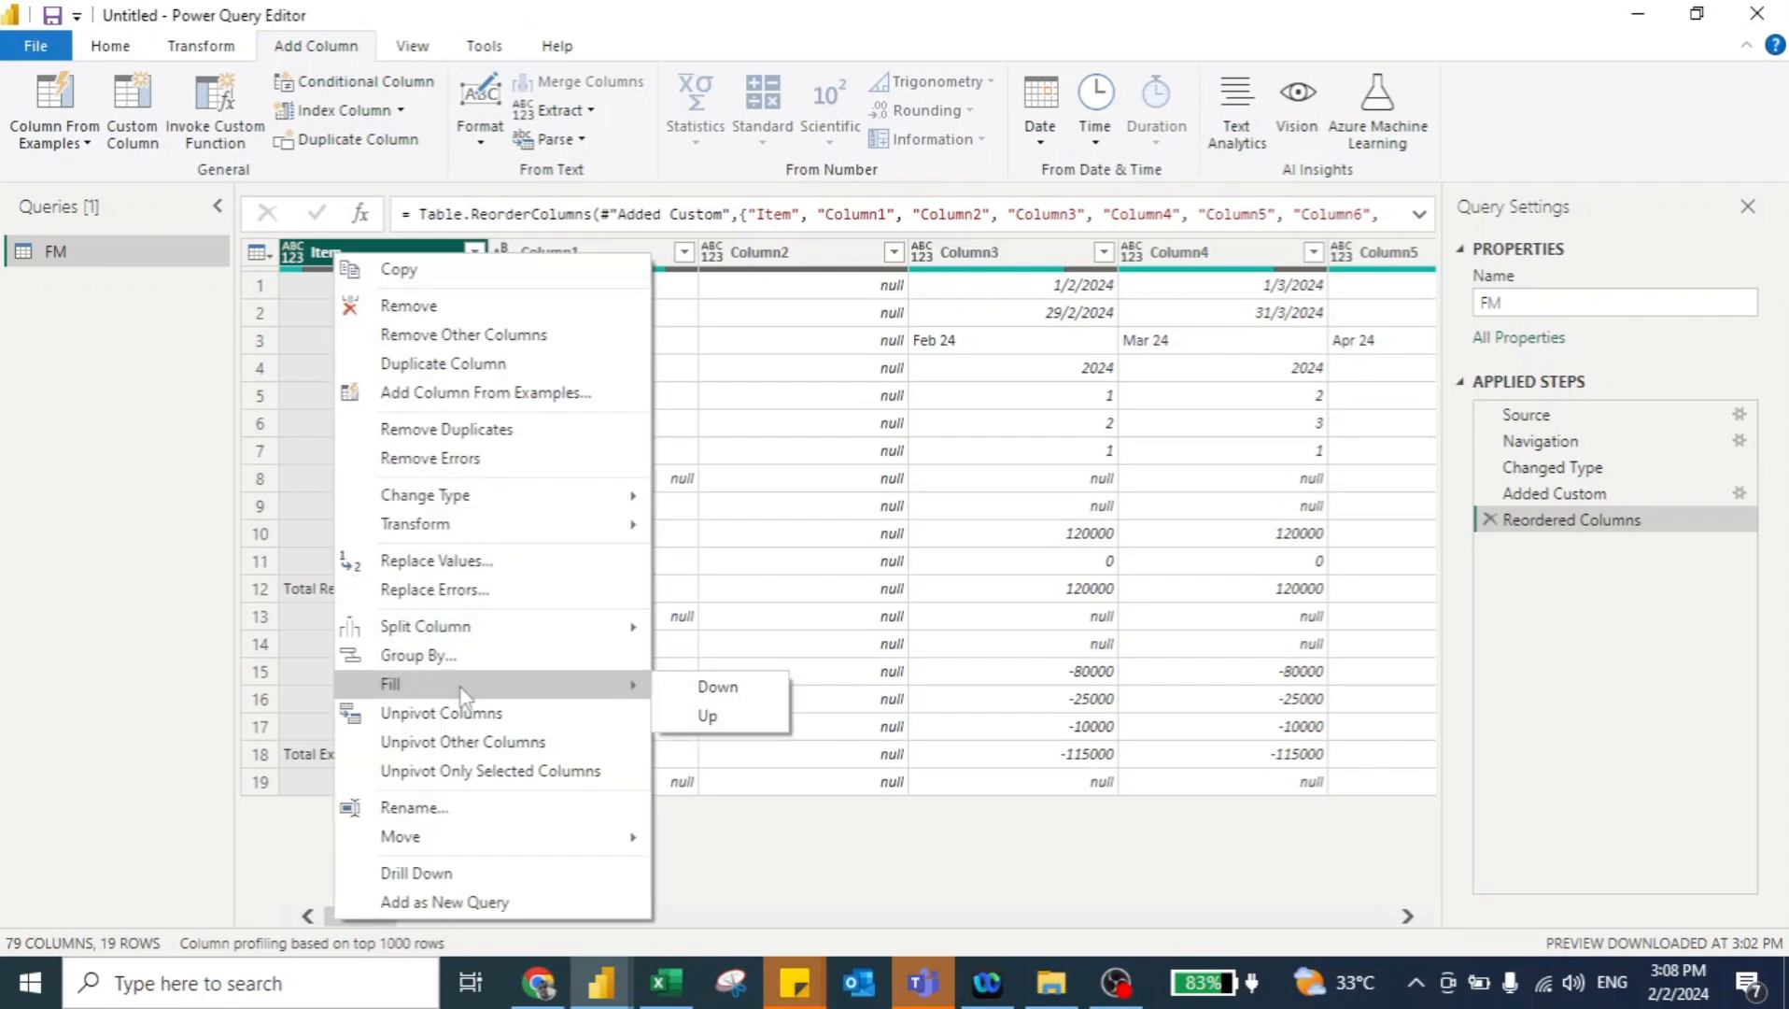
left_click(690, 712)
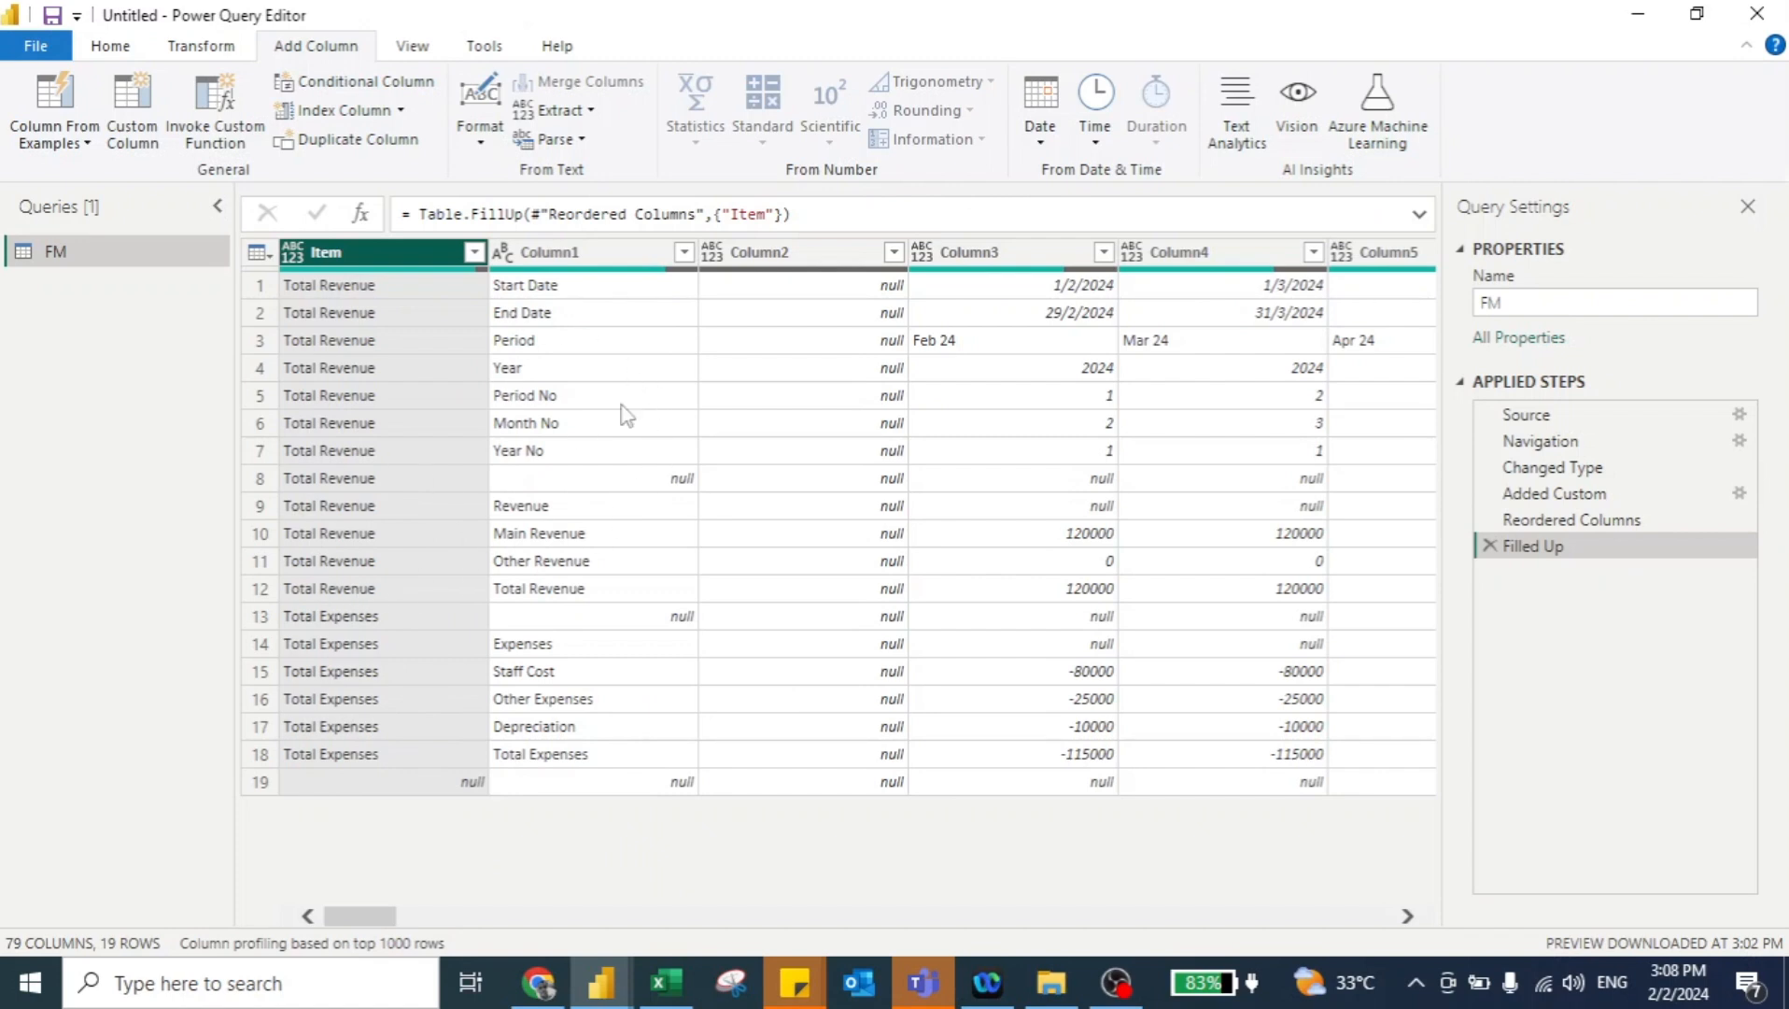
left_click(790, 250)
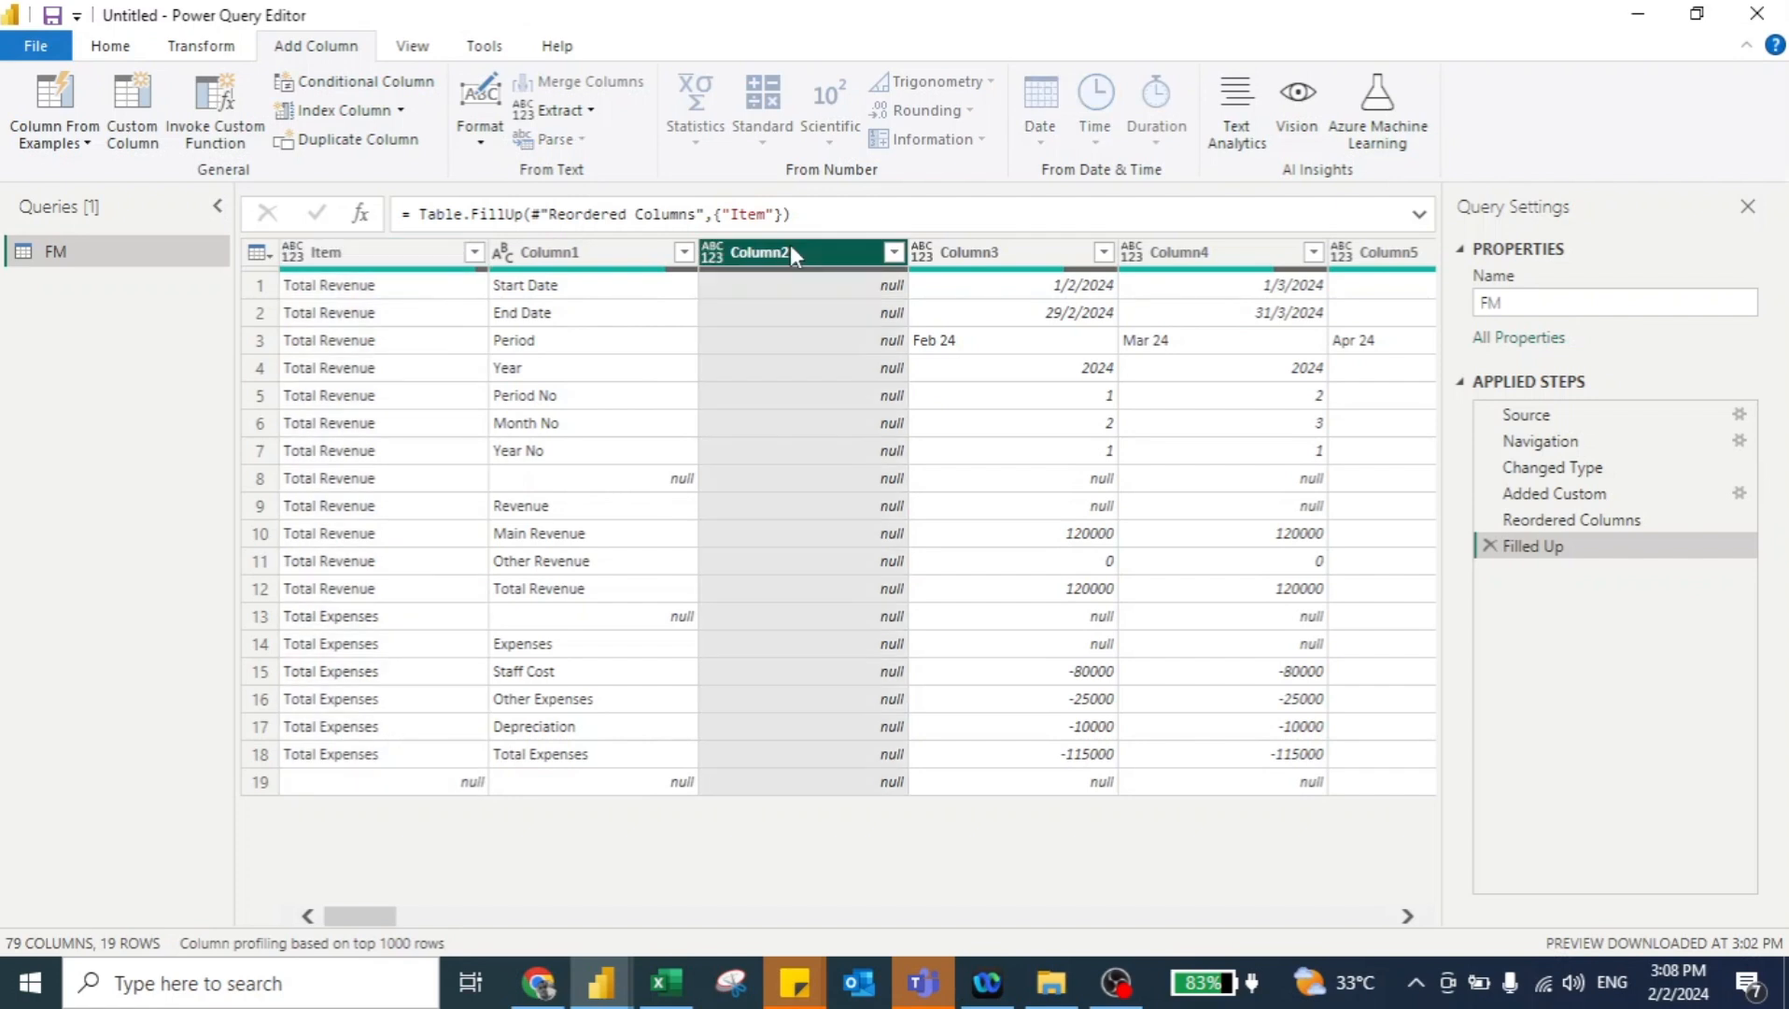
key("Delete")
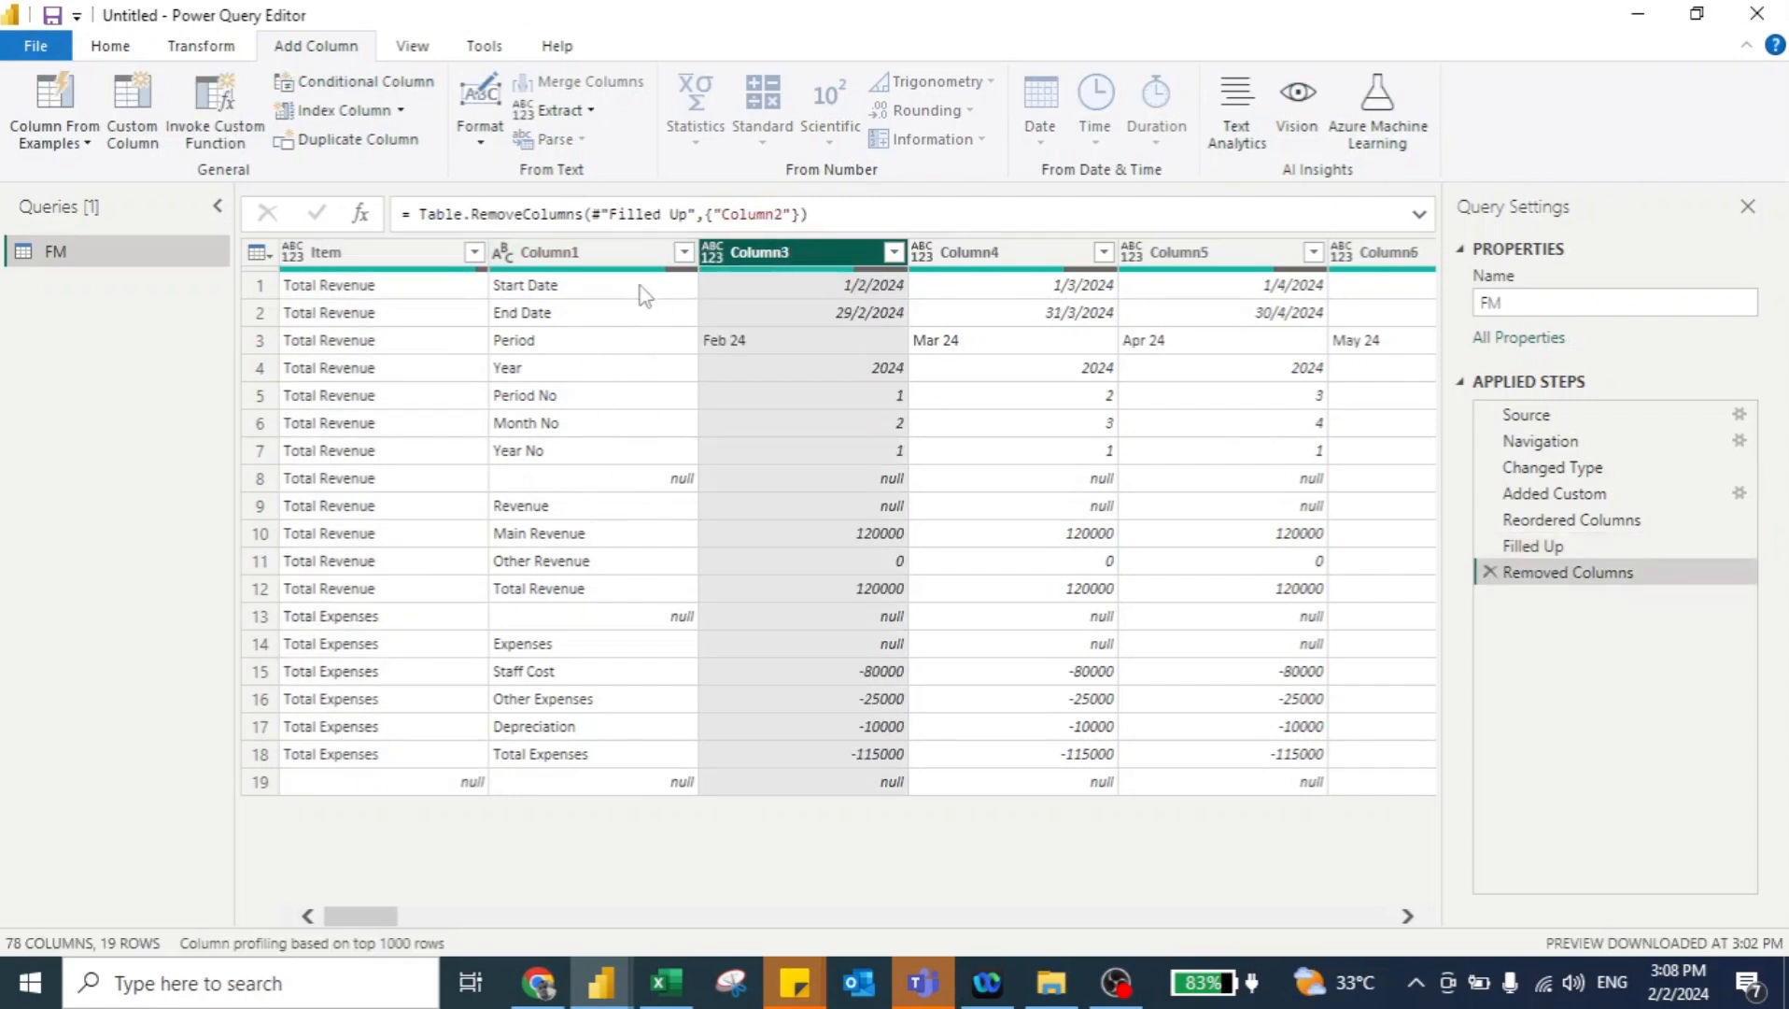
Filter Column1 to keep only Depreciation, Main Revenue, Other Expenses, Other Revenue, Staff Cost and Year
left_click(684, 253)
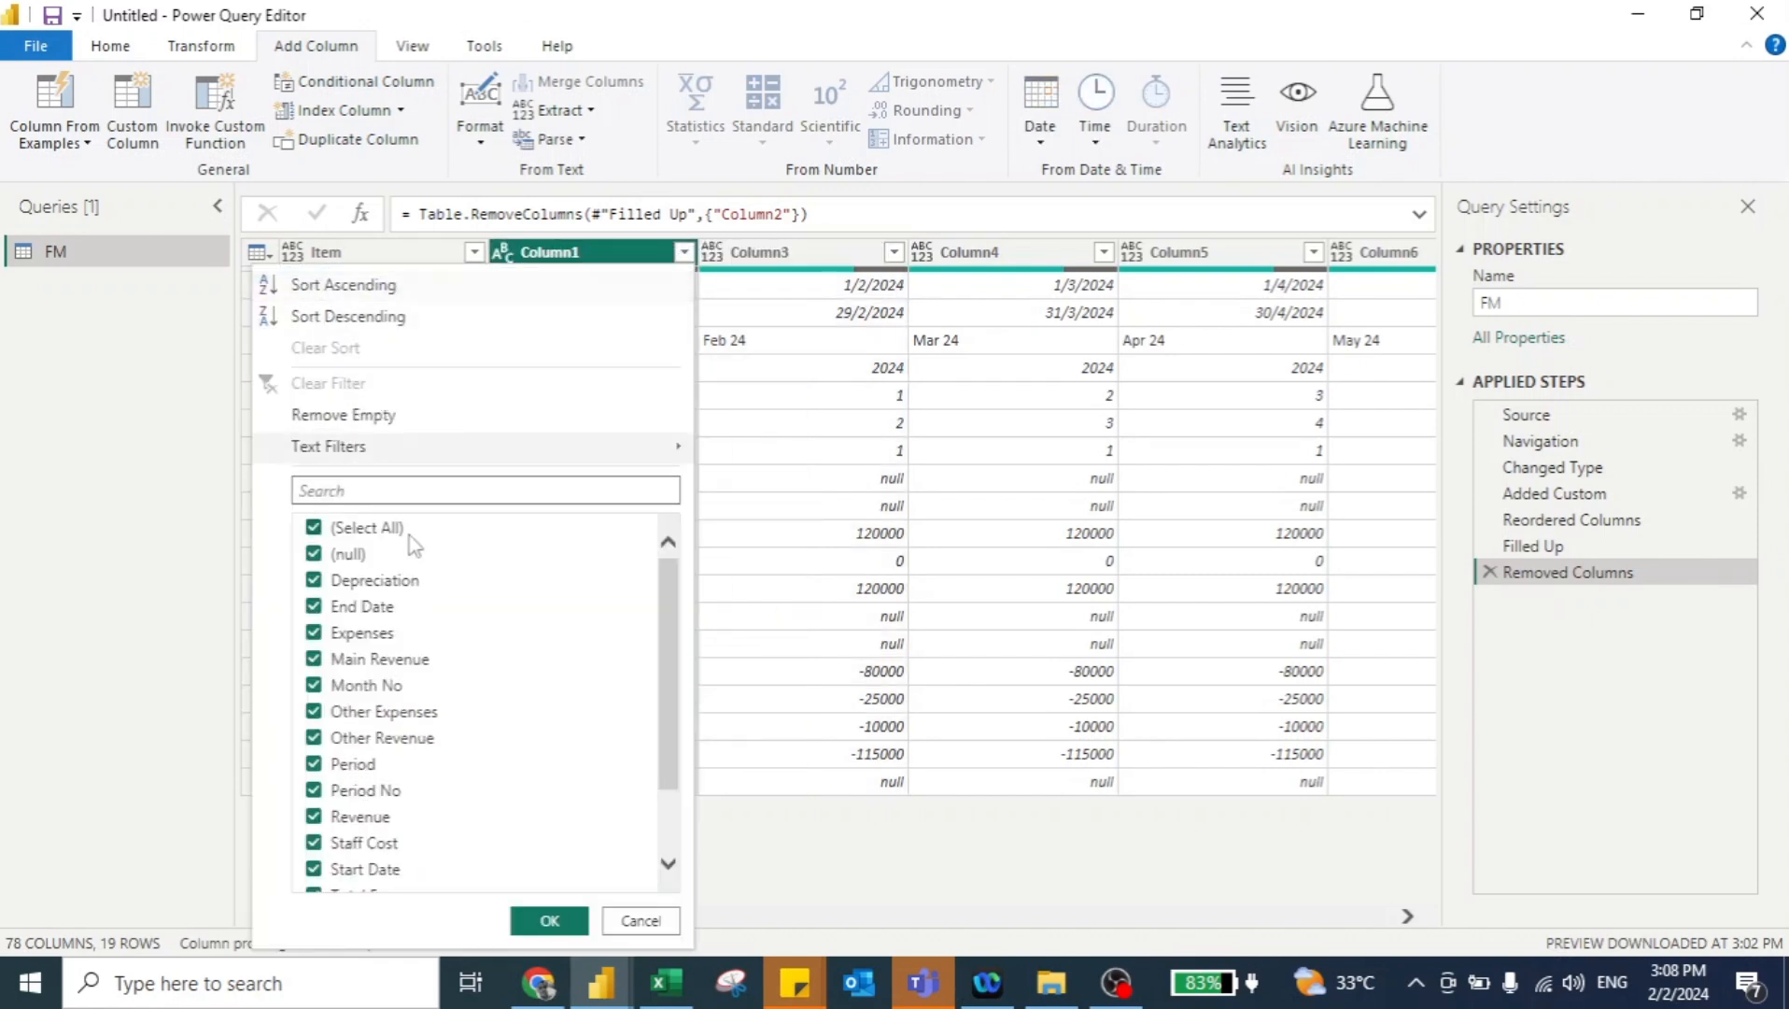
left_click(315, 528)
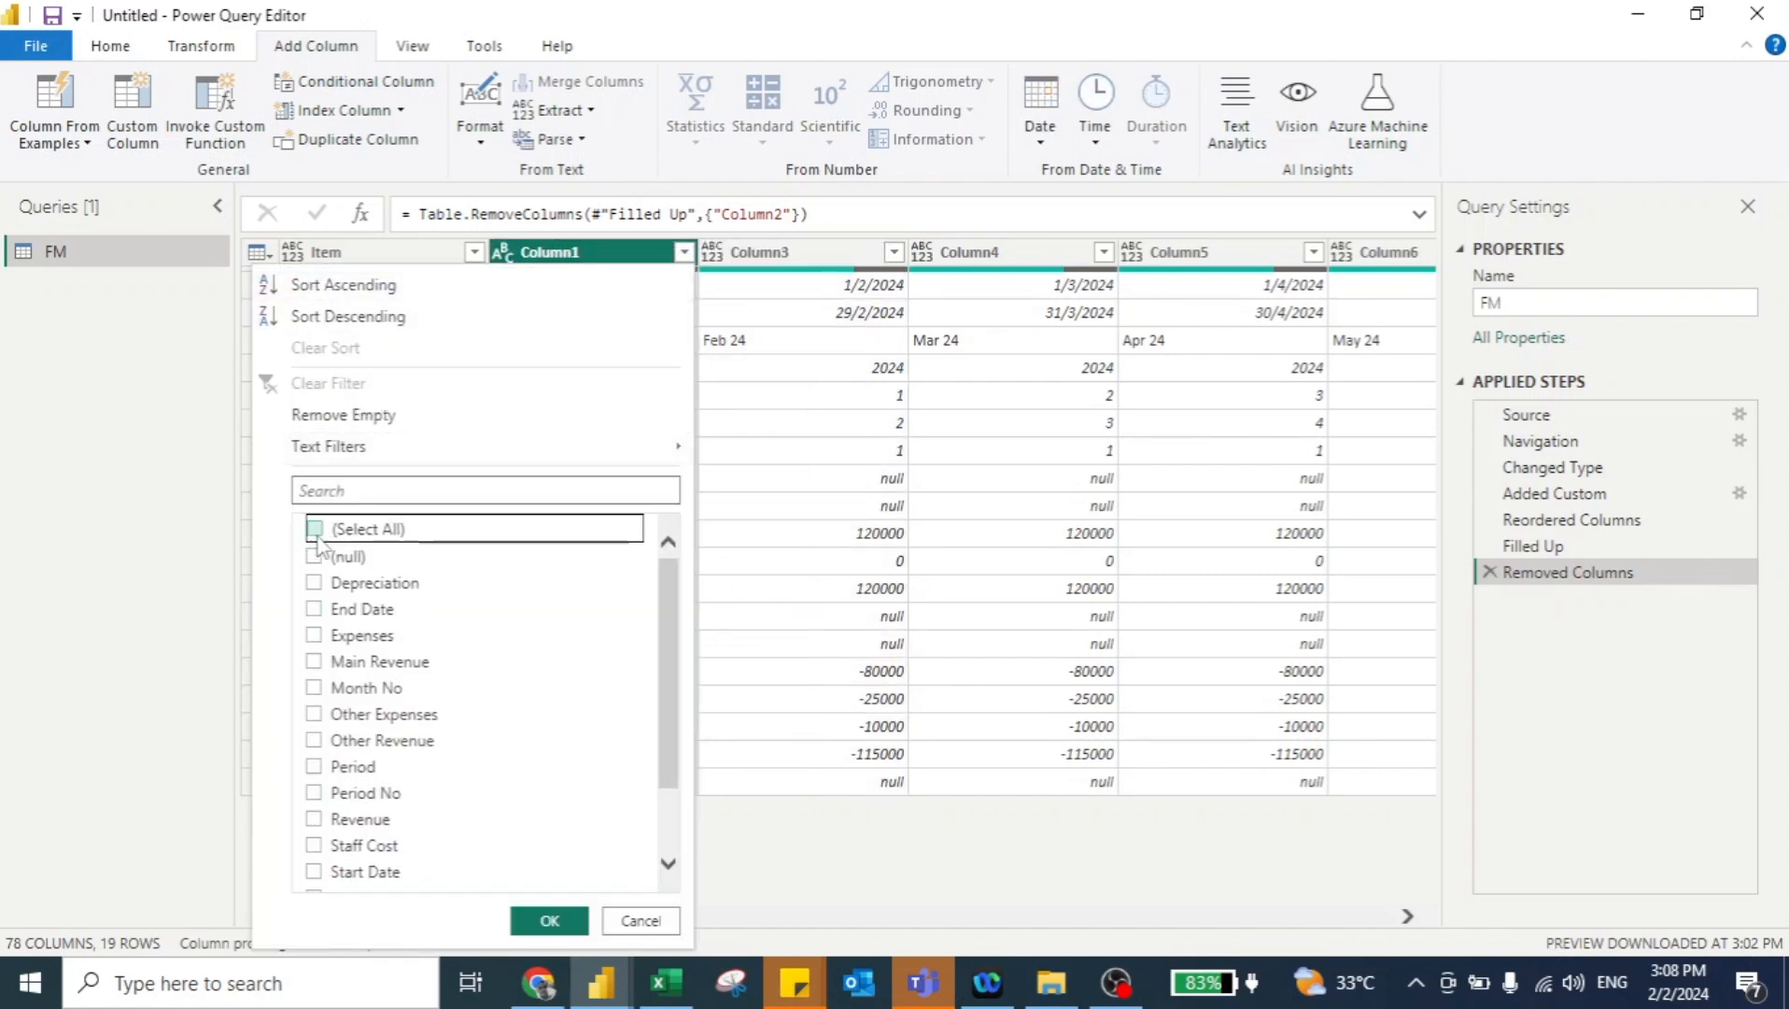
left_click(315, 582)
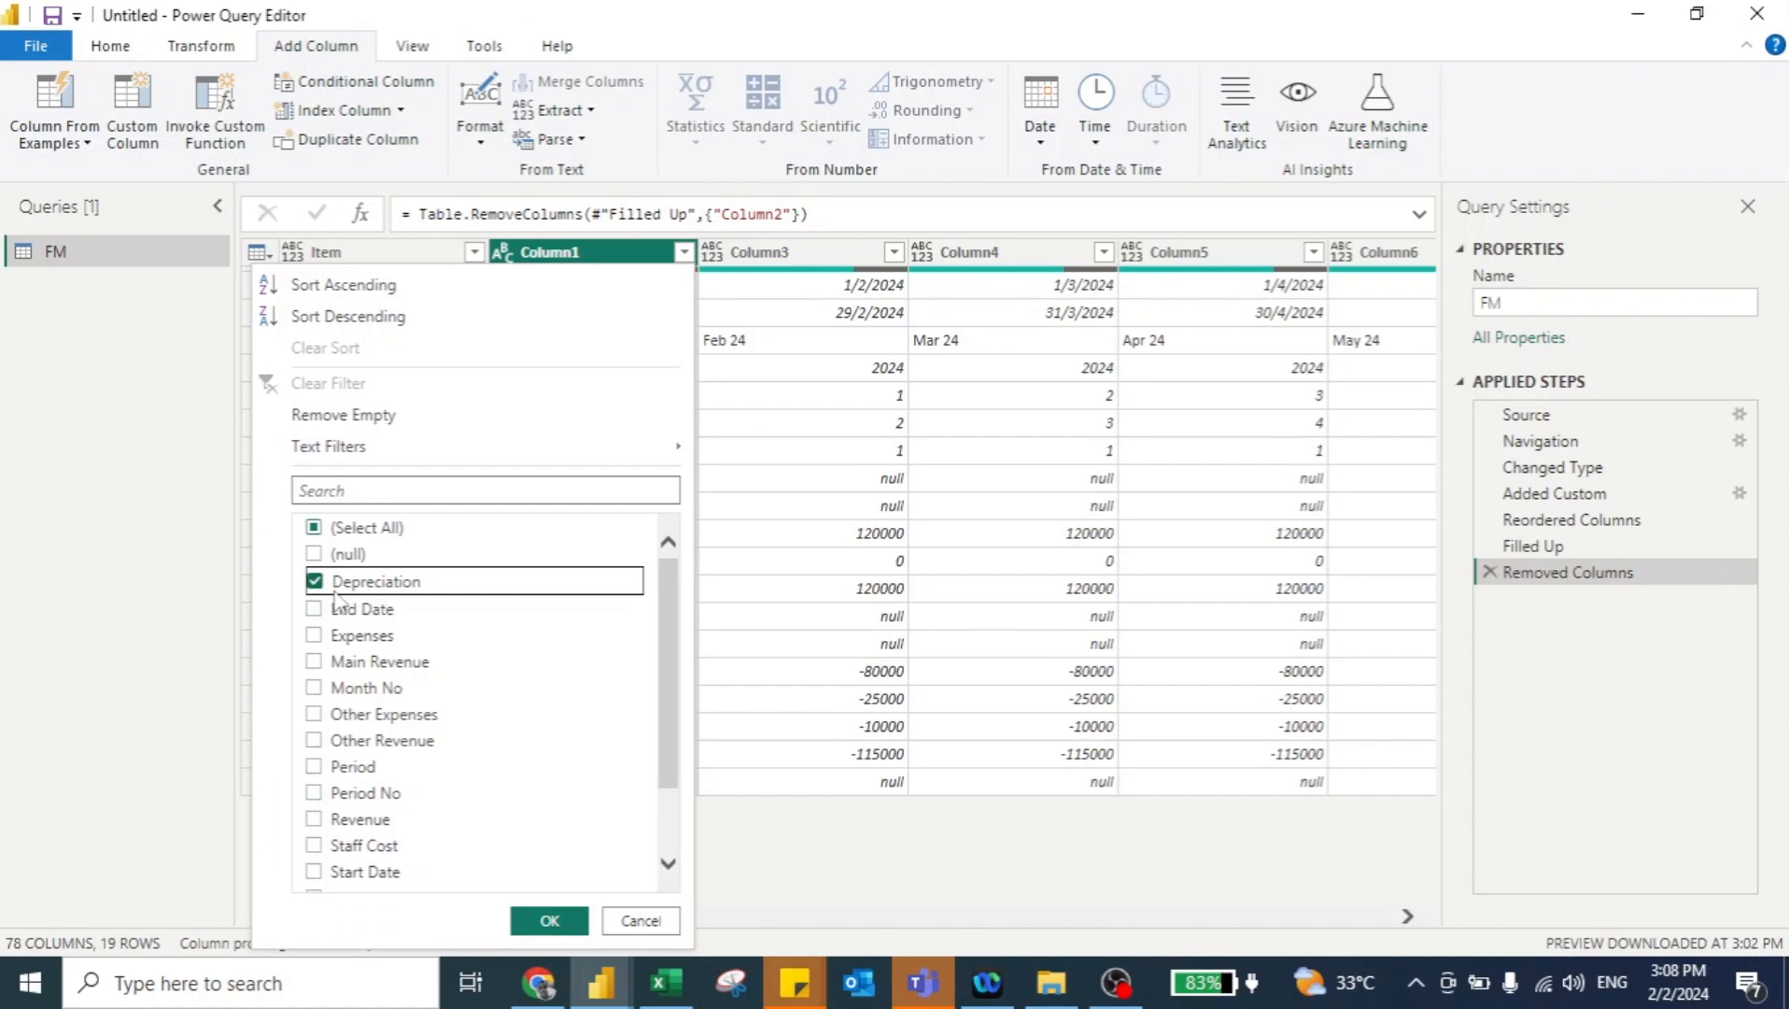
left_click(315, 661)
left_click(314, 714)
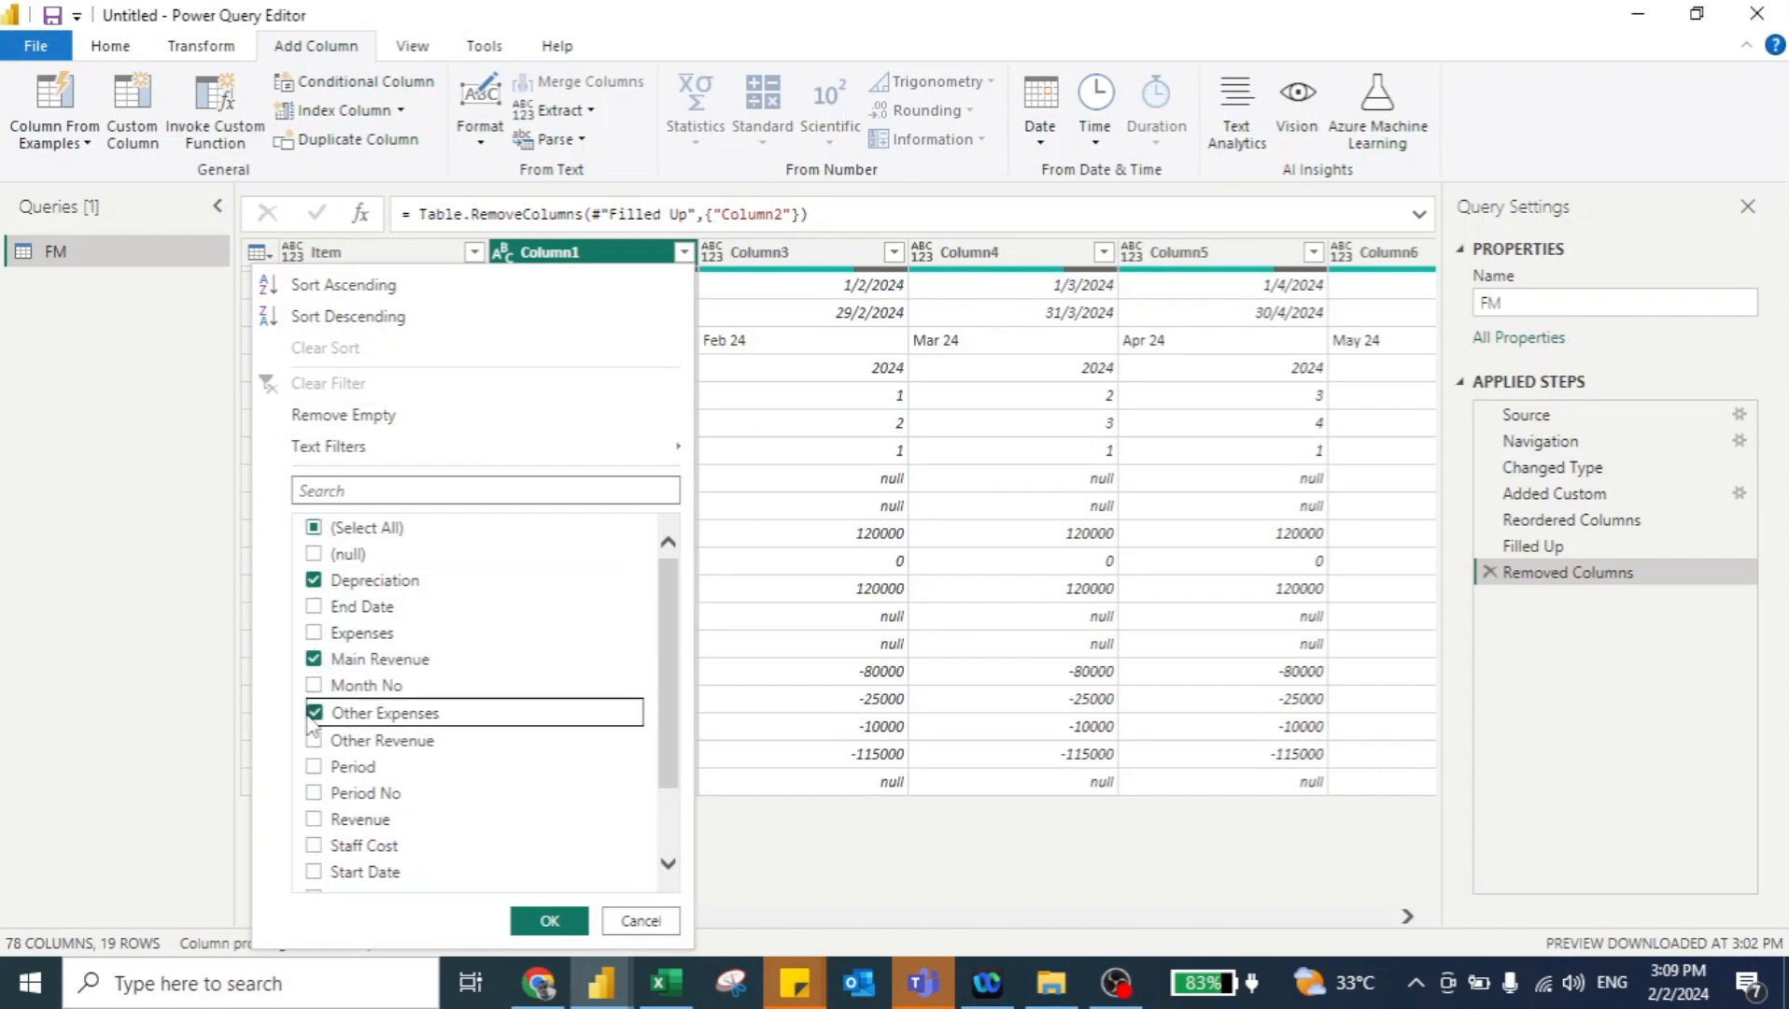
left_click(315, 740)
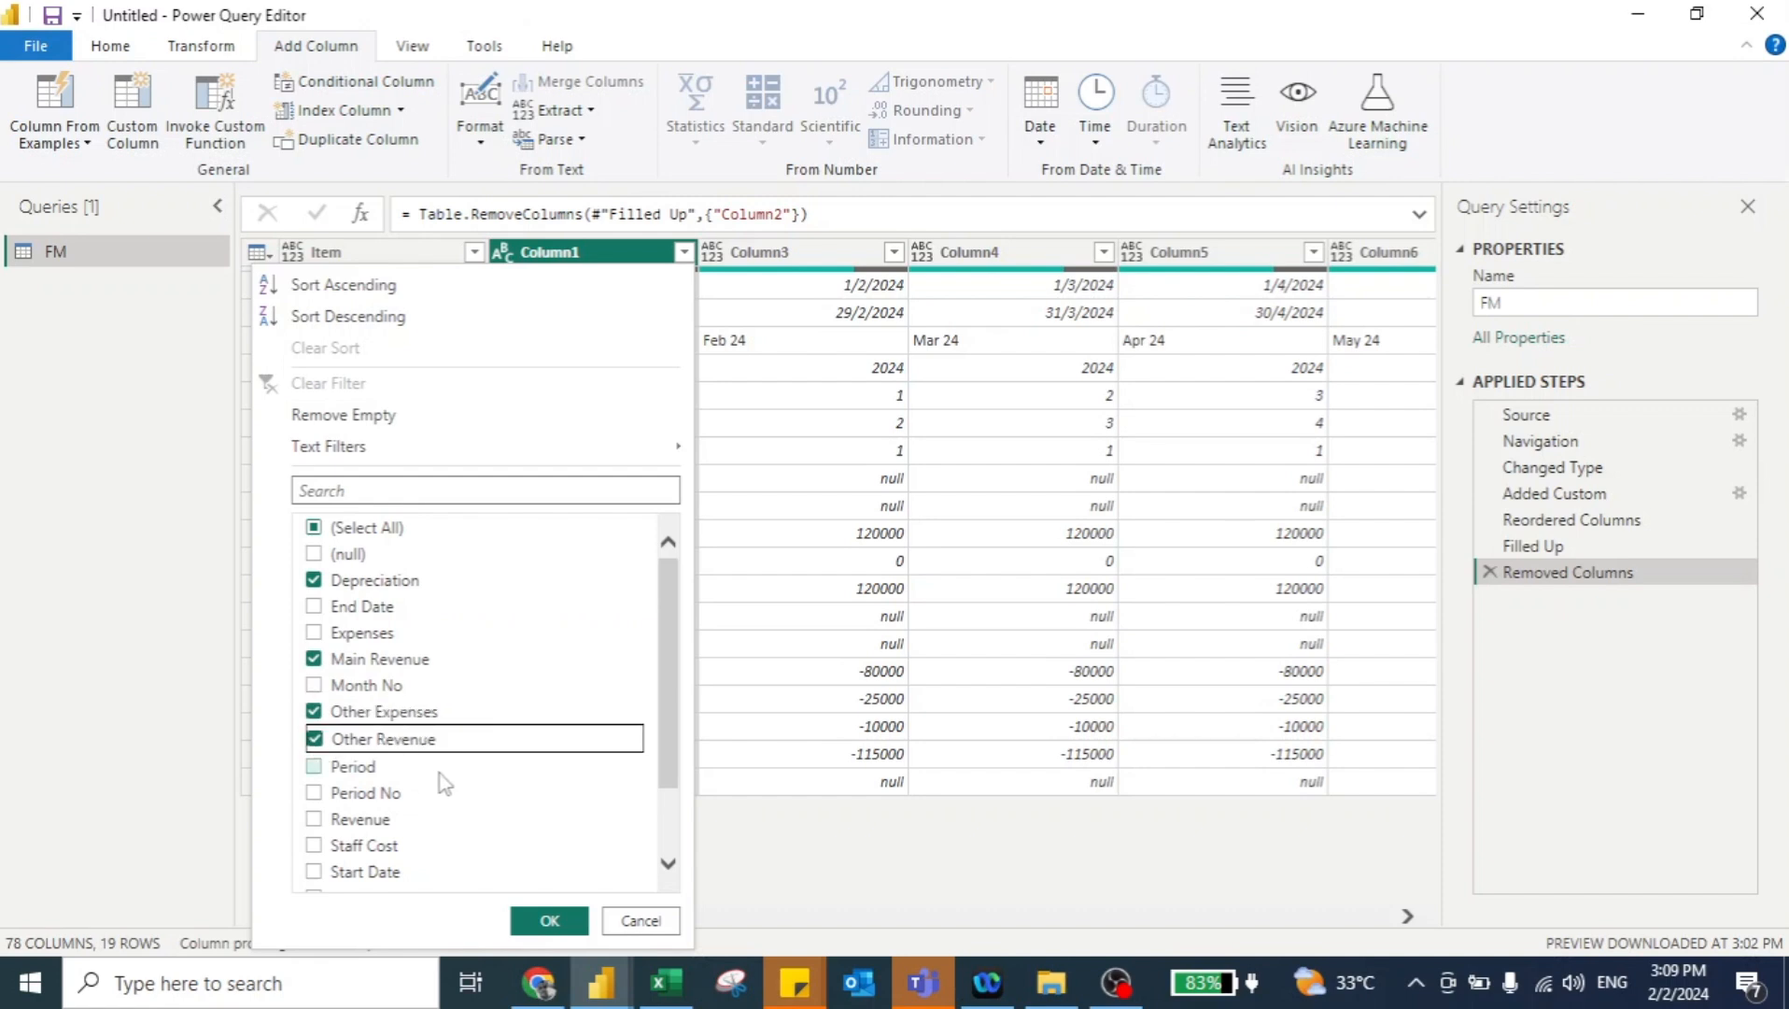
scroll(440, 774, "down", 2)
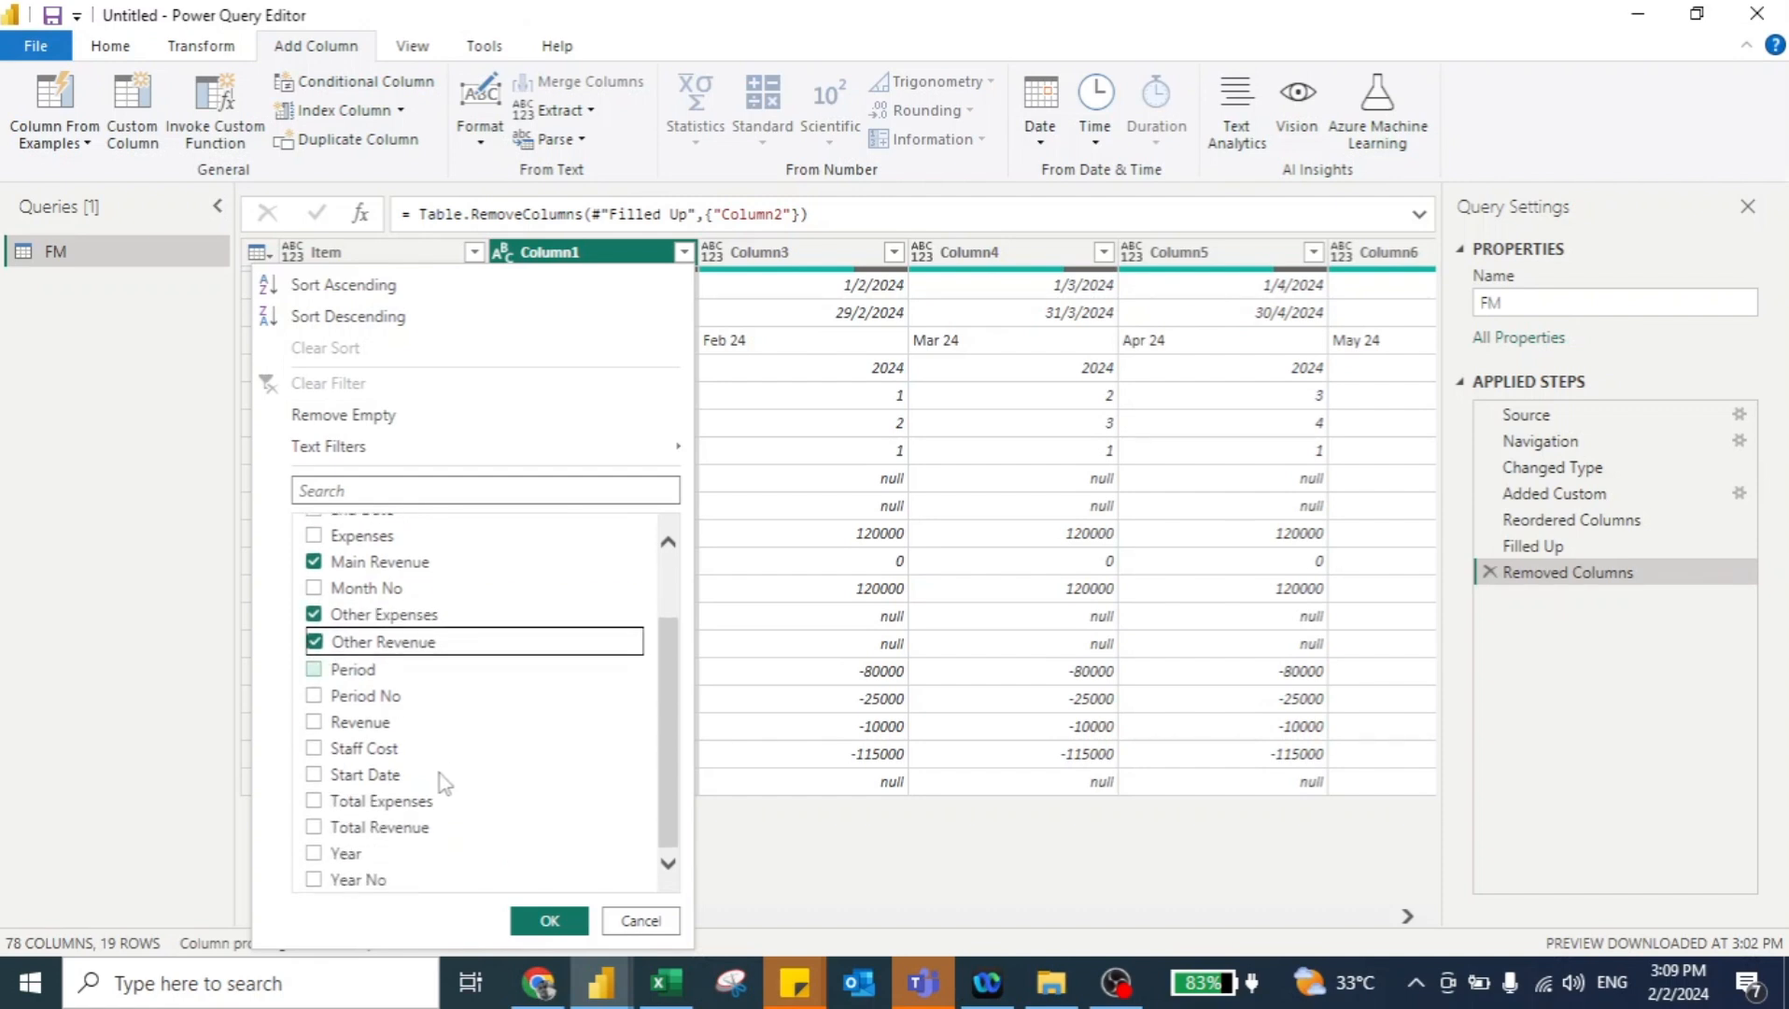
left_click(315, 749)
scroll(397, 705, "up", 1)
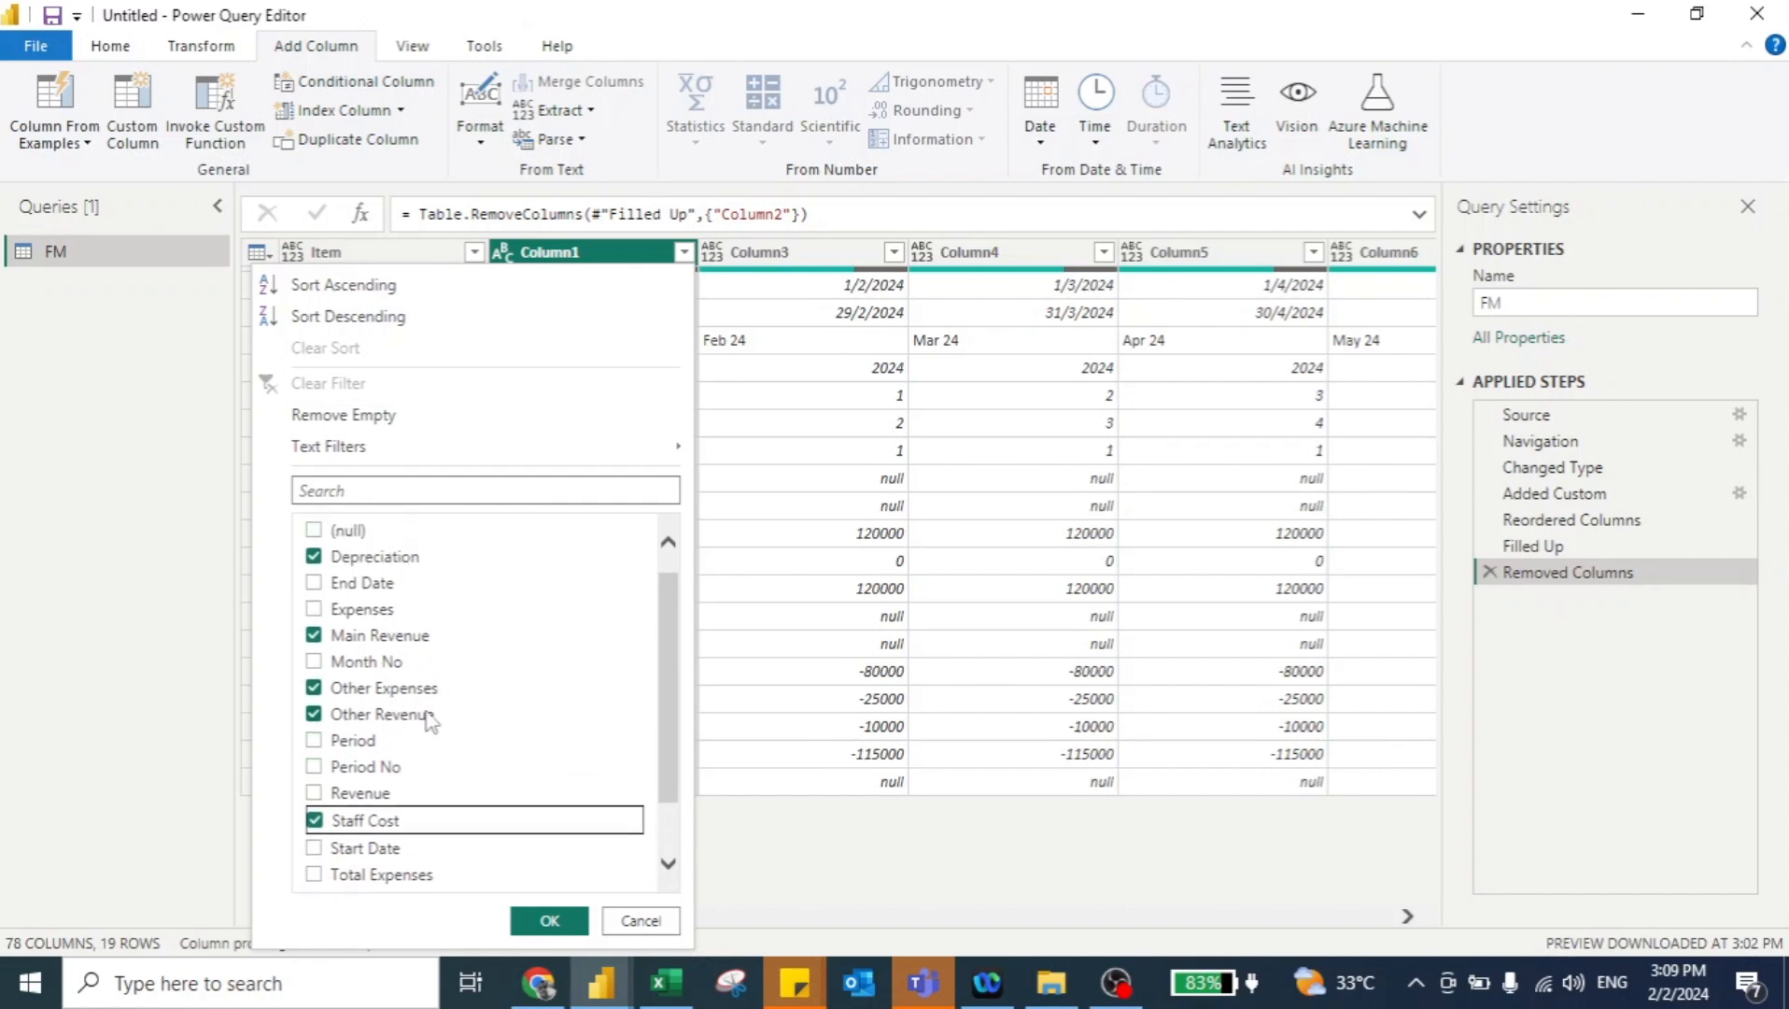
scroll(400, 608, "down", 1)
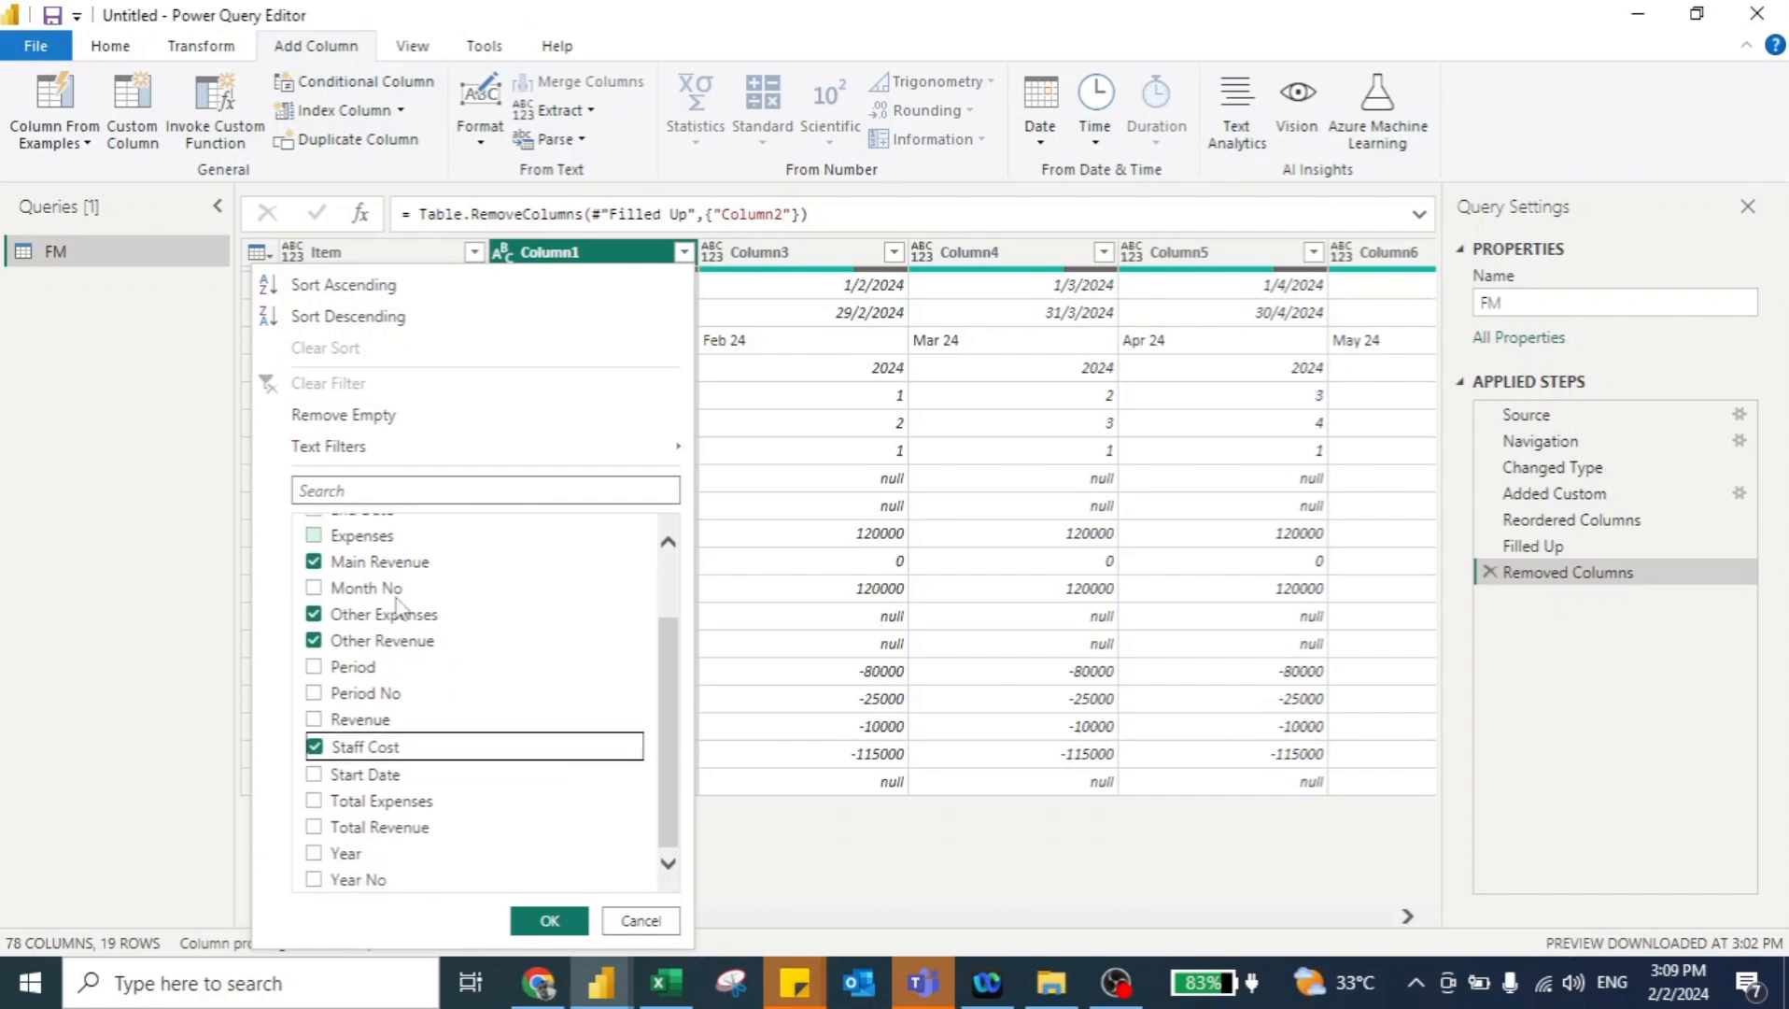
left_click(311, 857)
left_click(549, 920)
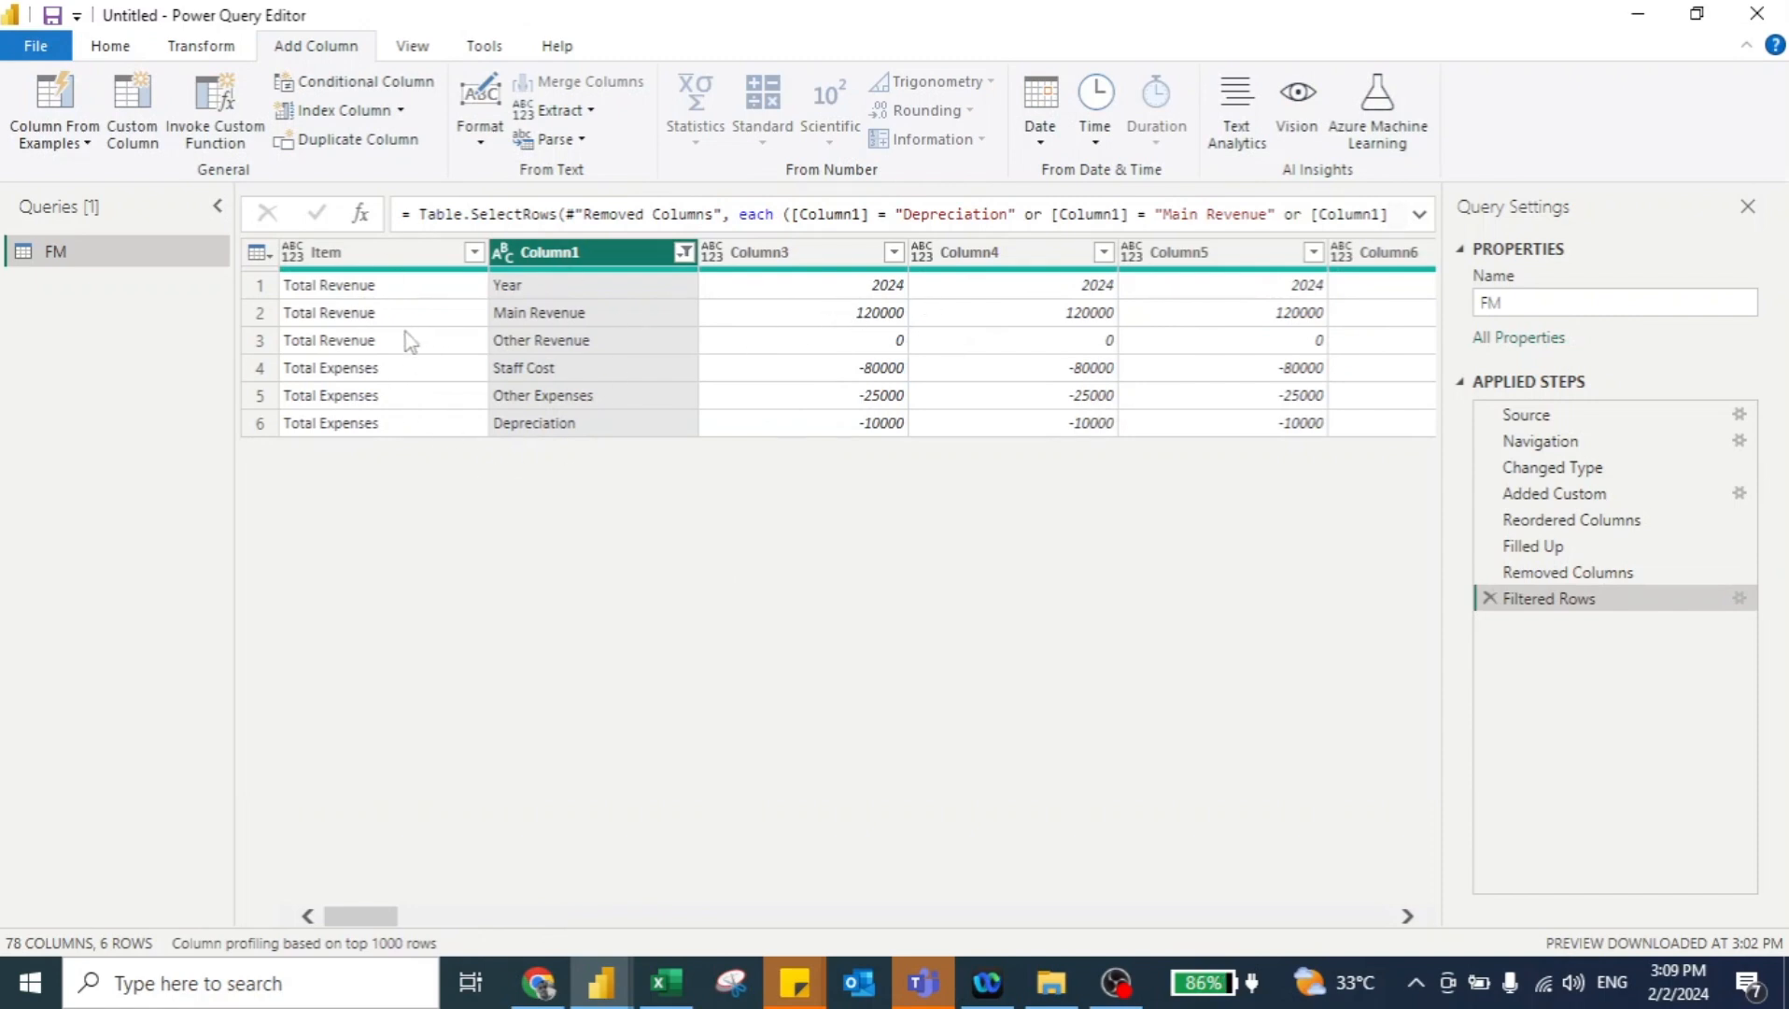
Merge the Item and Column1 columns into one column named Merged, with an equals sign as separator
left_click(384, 254)
left_click(526, 261, "ctrl")
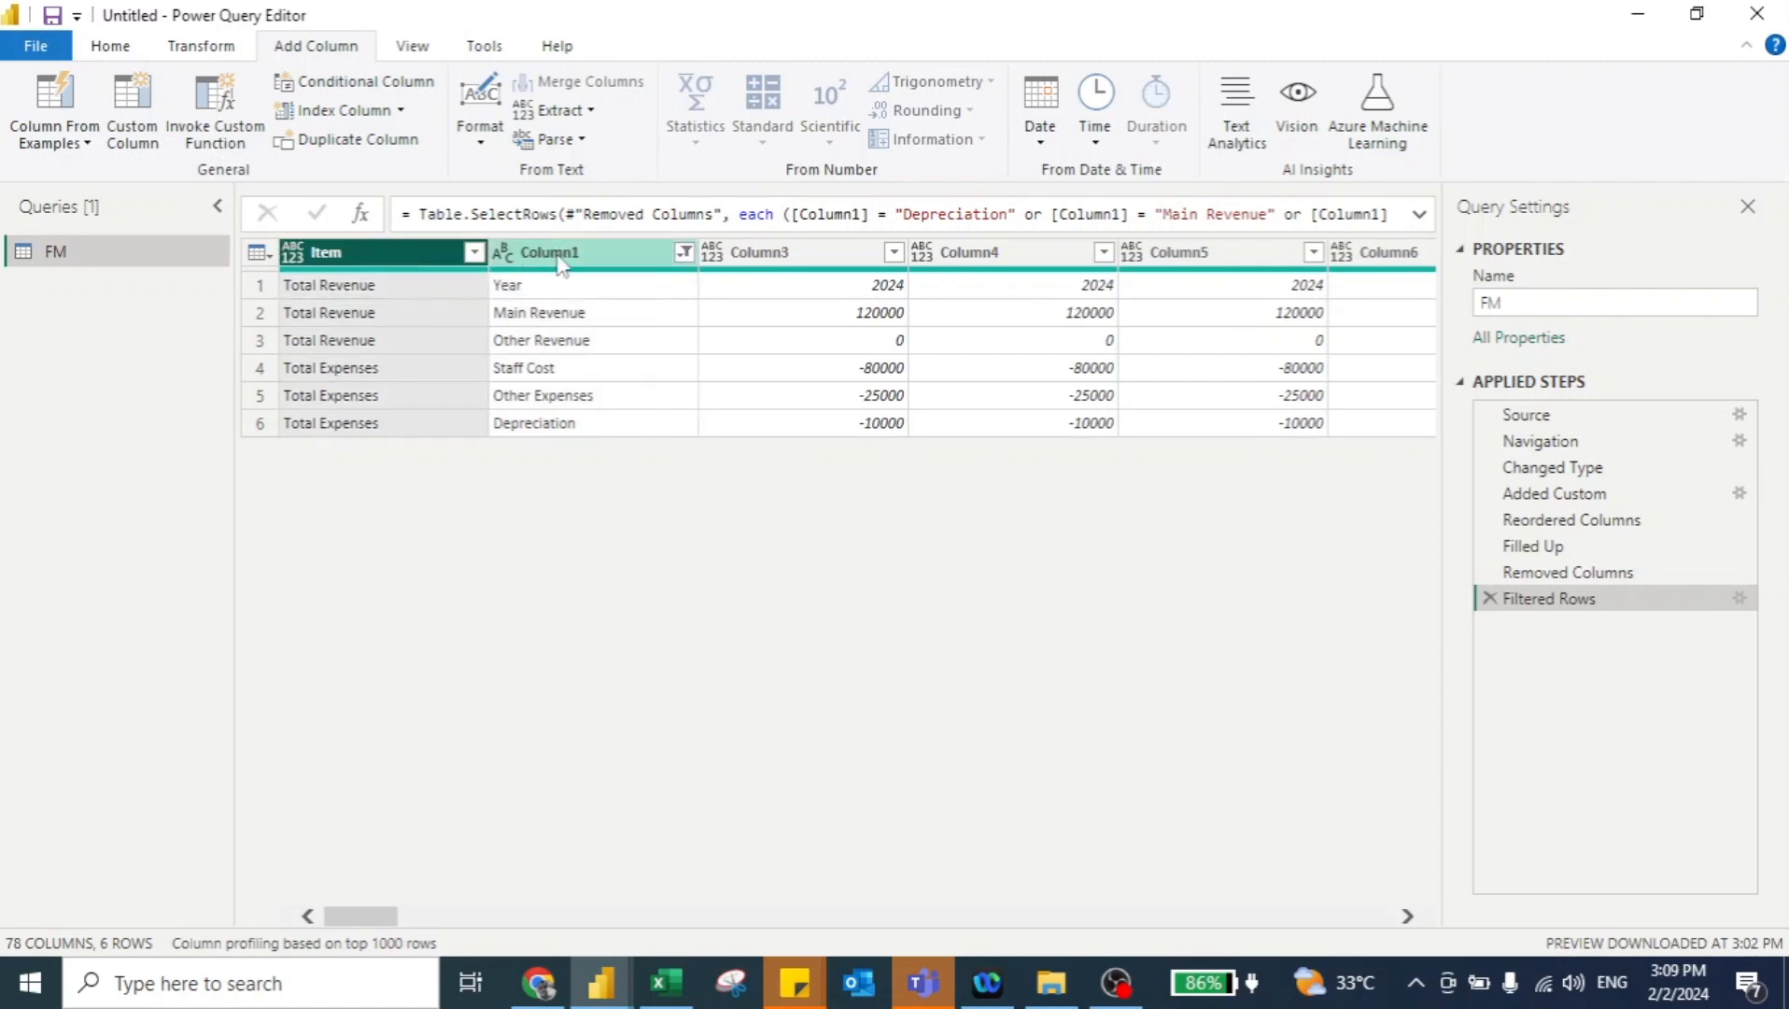
left_click(211, 53)
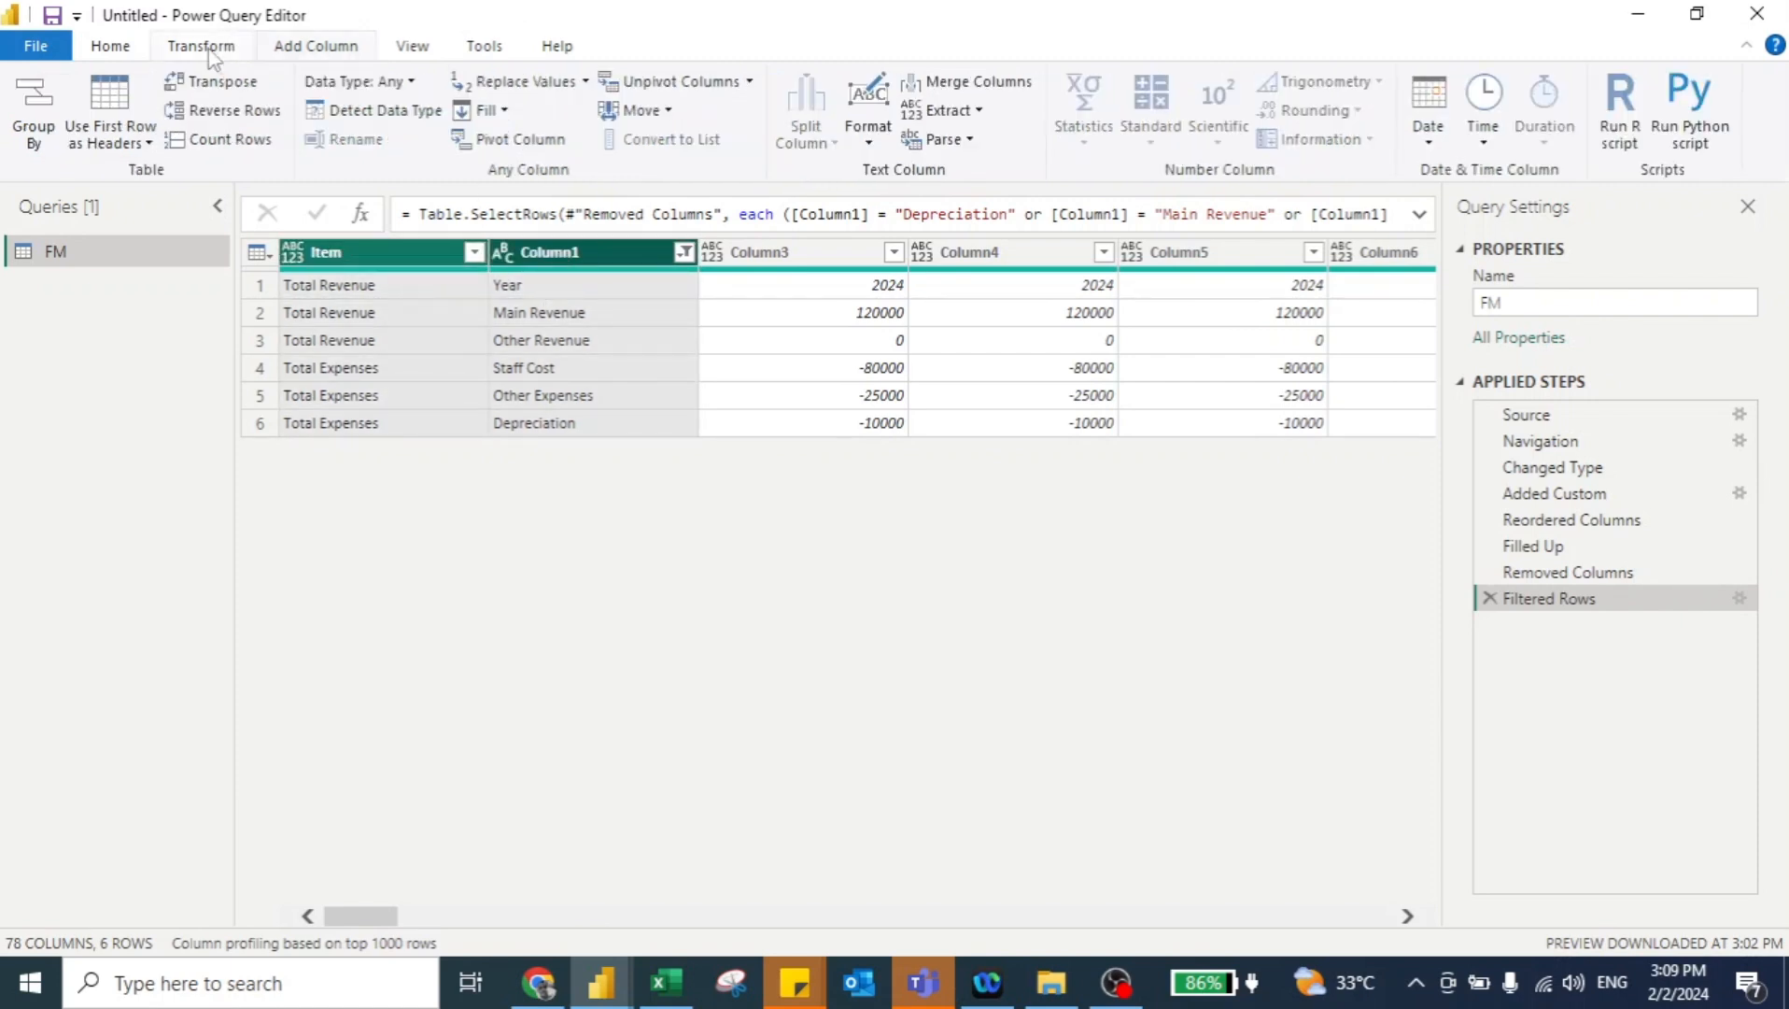
left_click(946, 86)
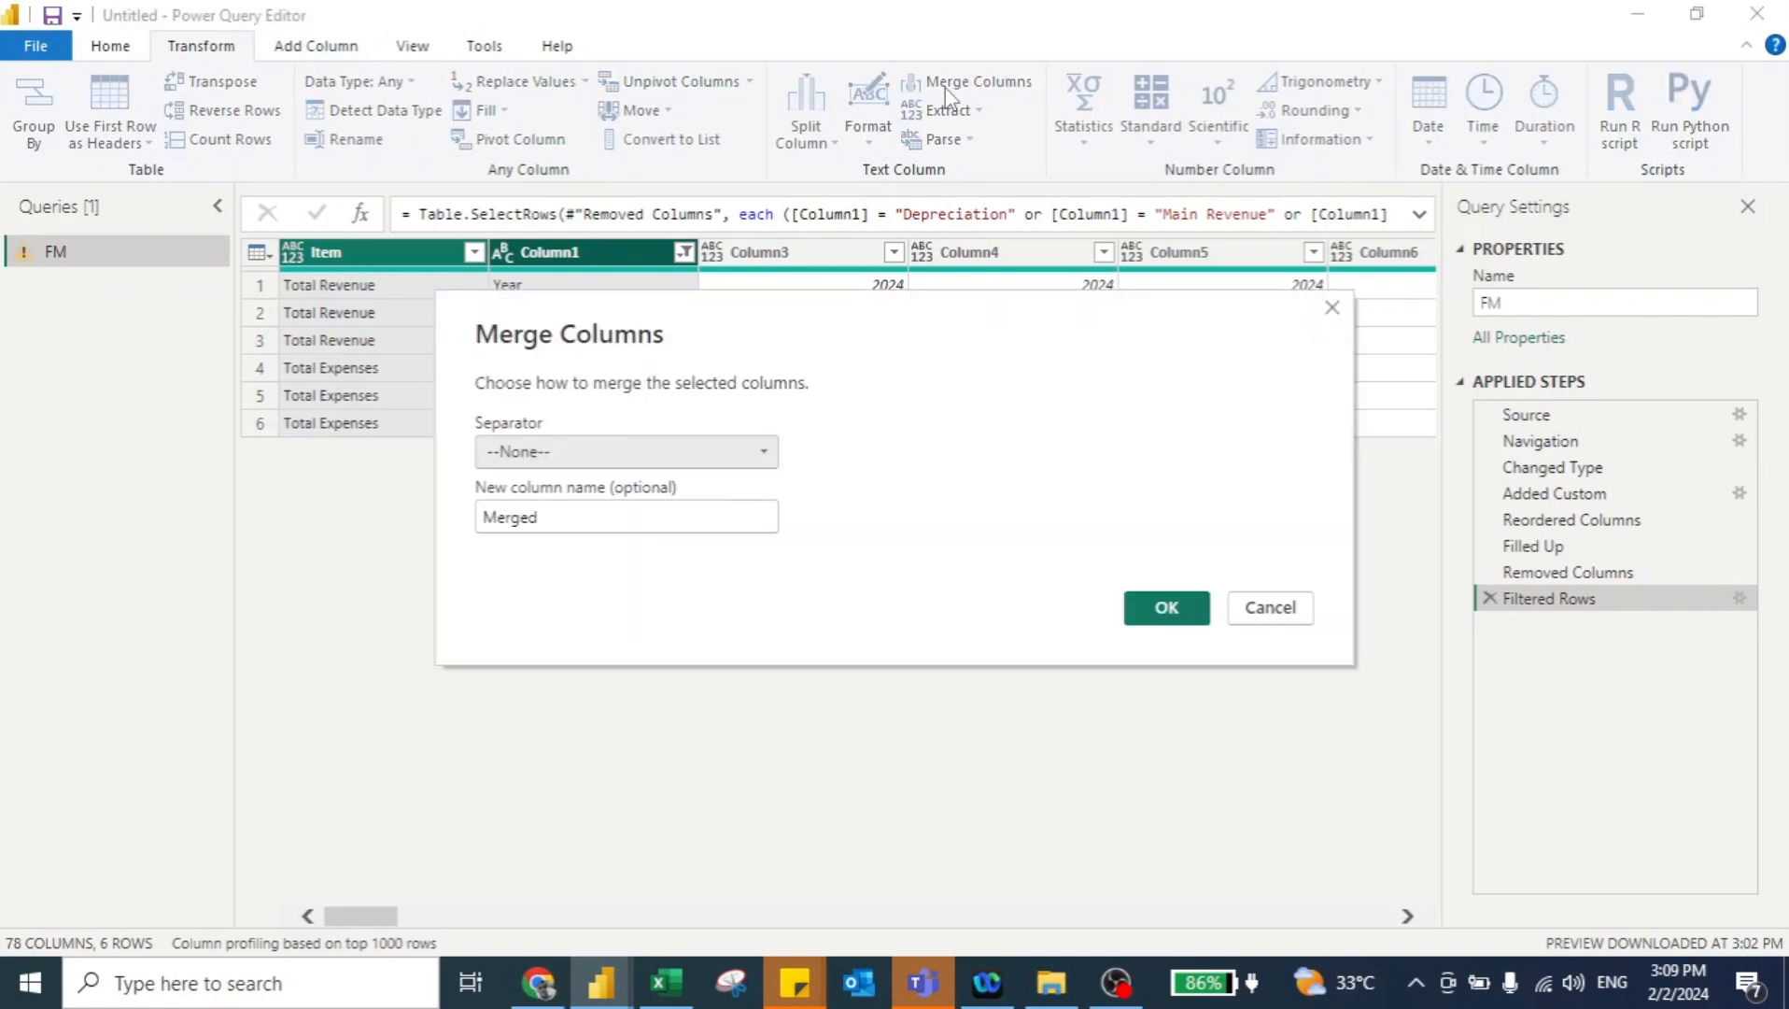
left_click(602, 453)
left_click(586, 561)
left_click(1165, 608)
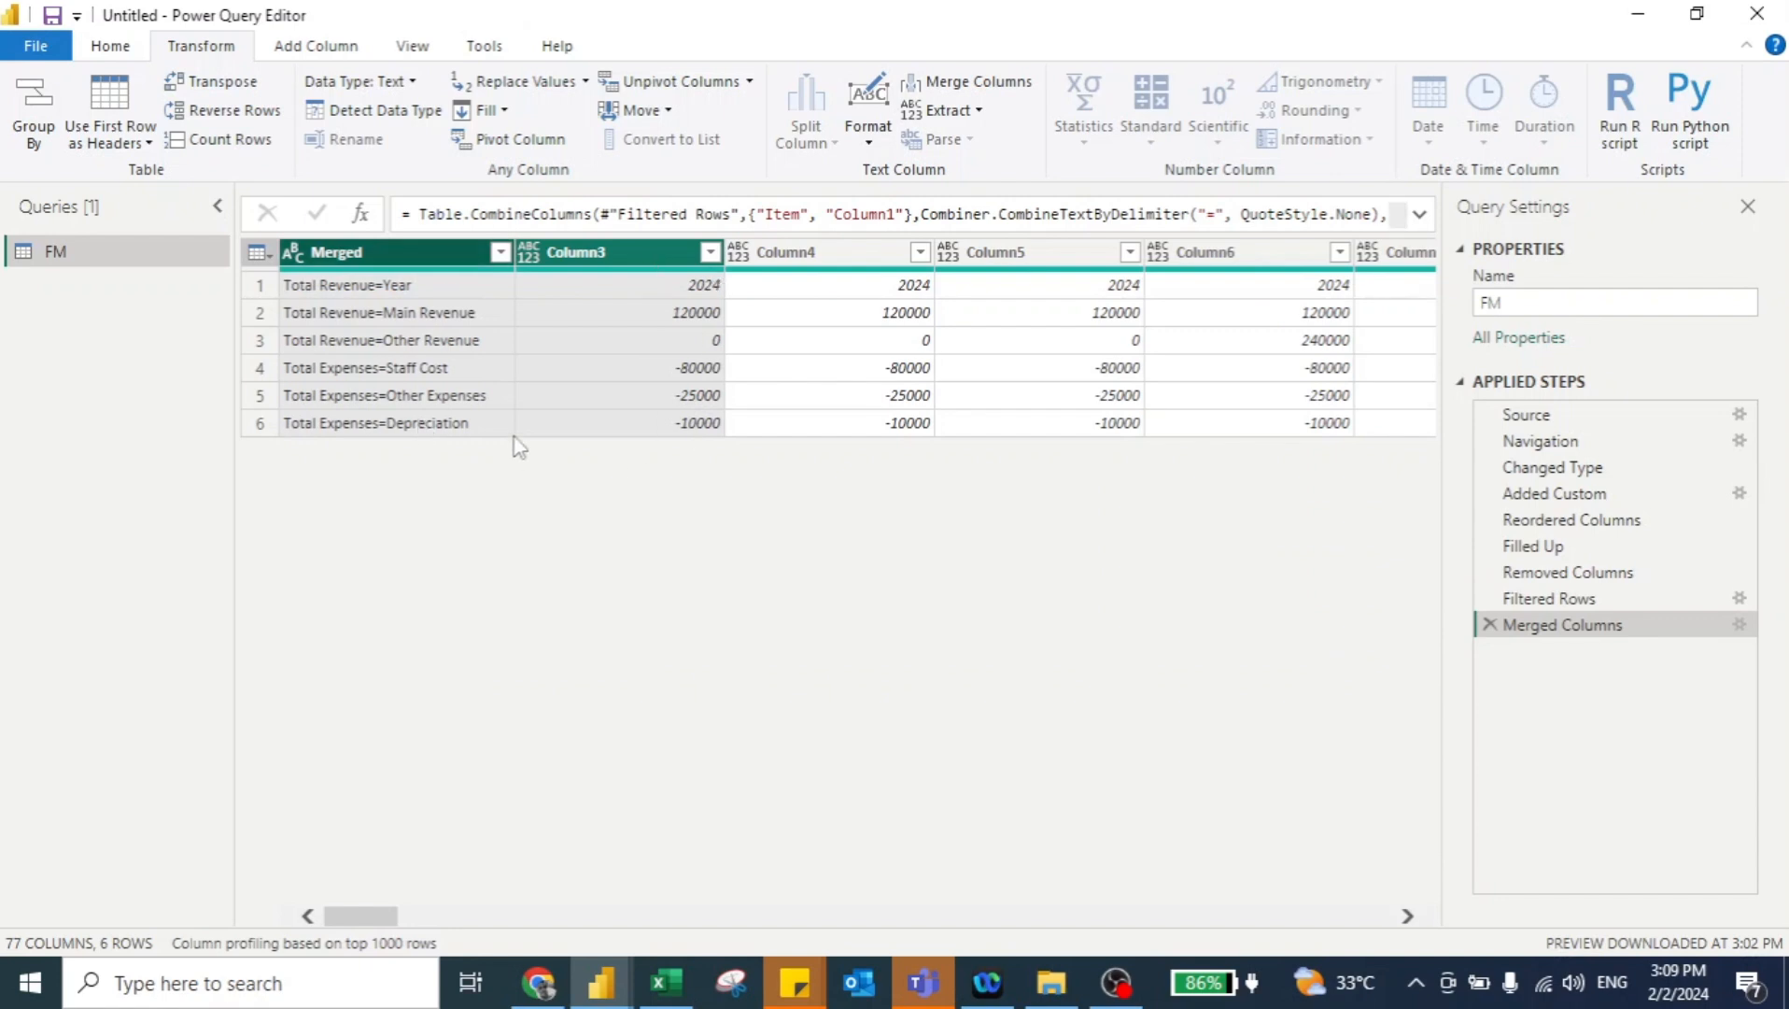
Transpose the table and promote its first row to column headers
left_click(214, 82)
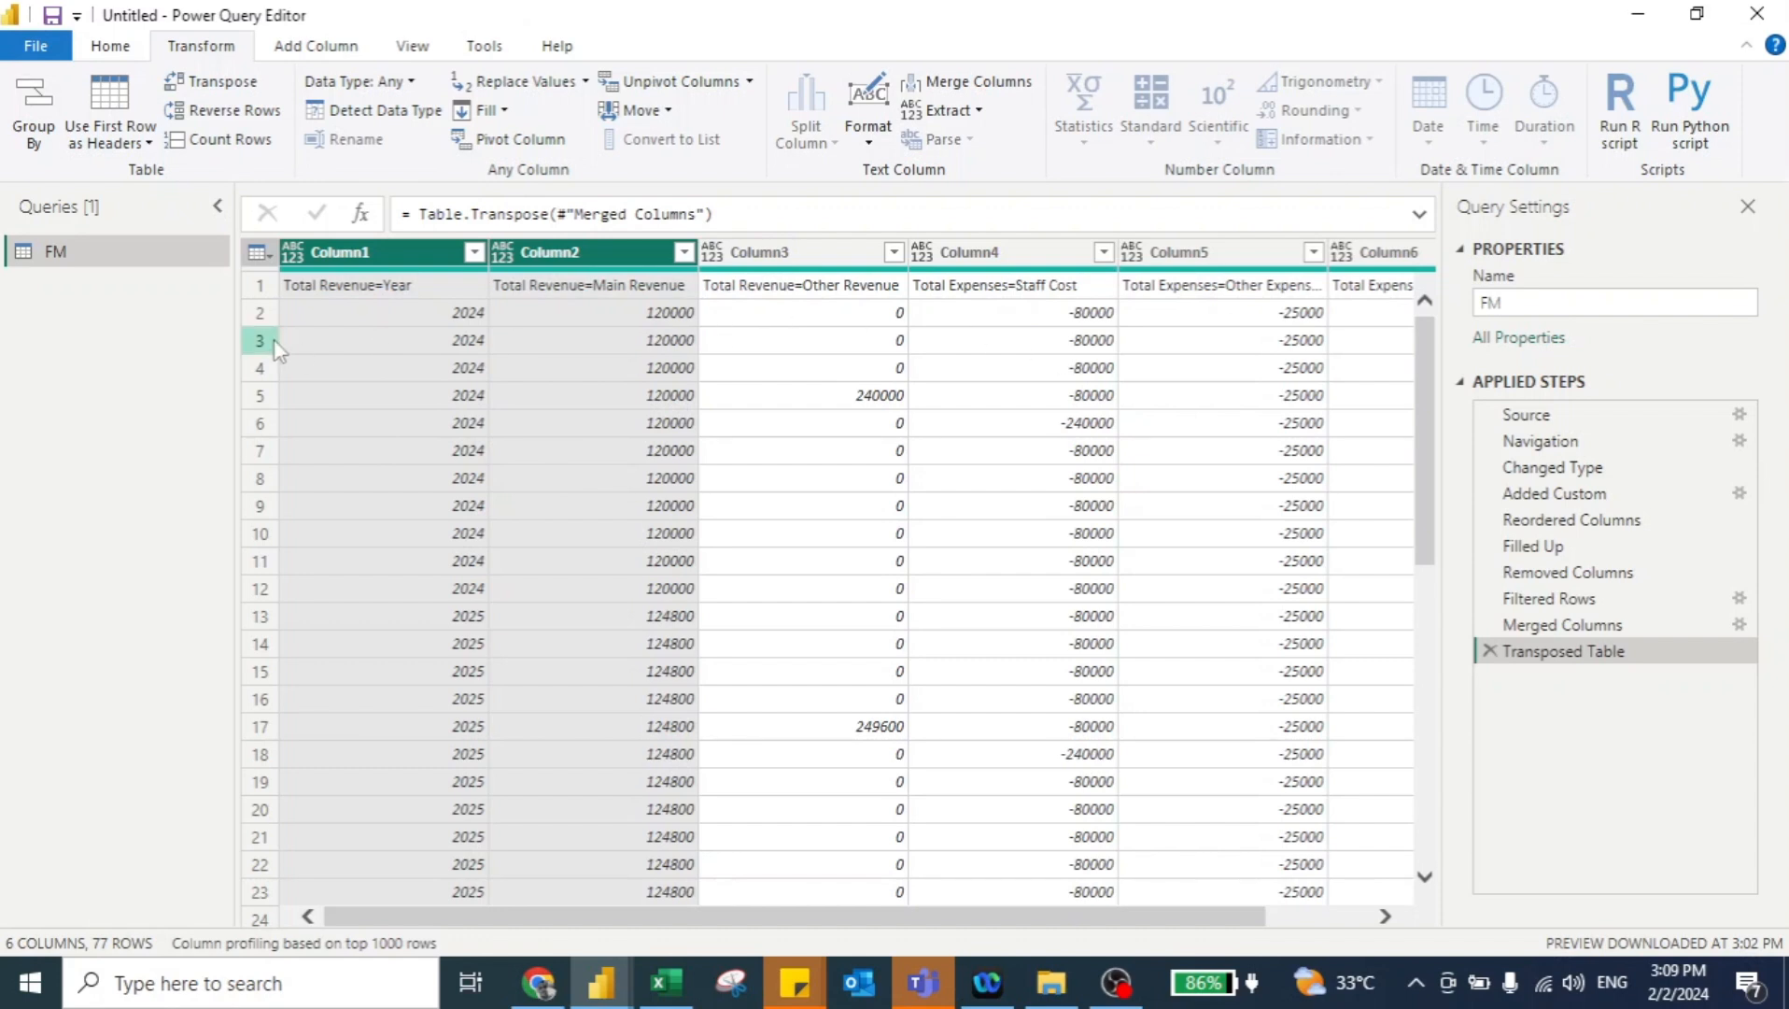
left_click(122, 102)
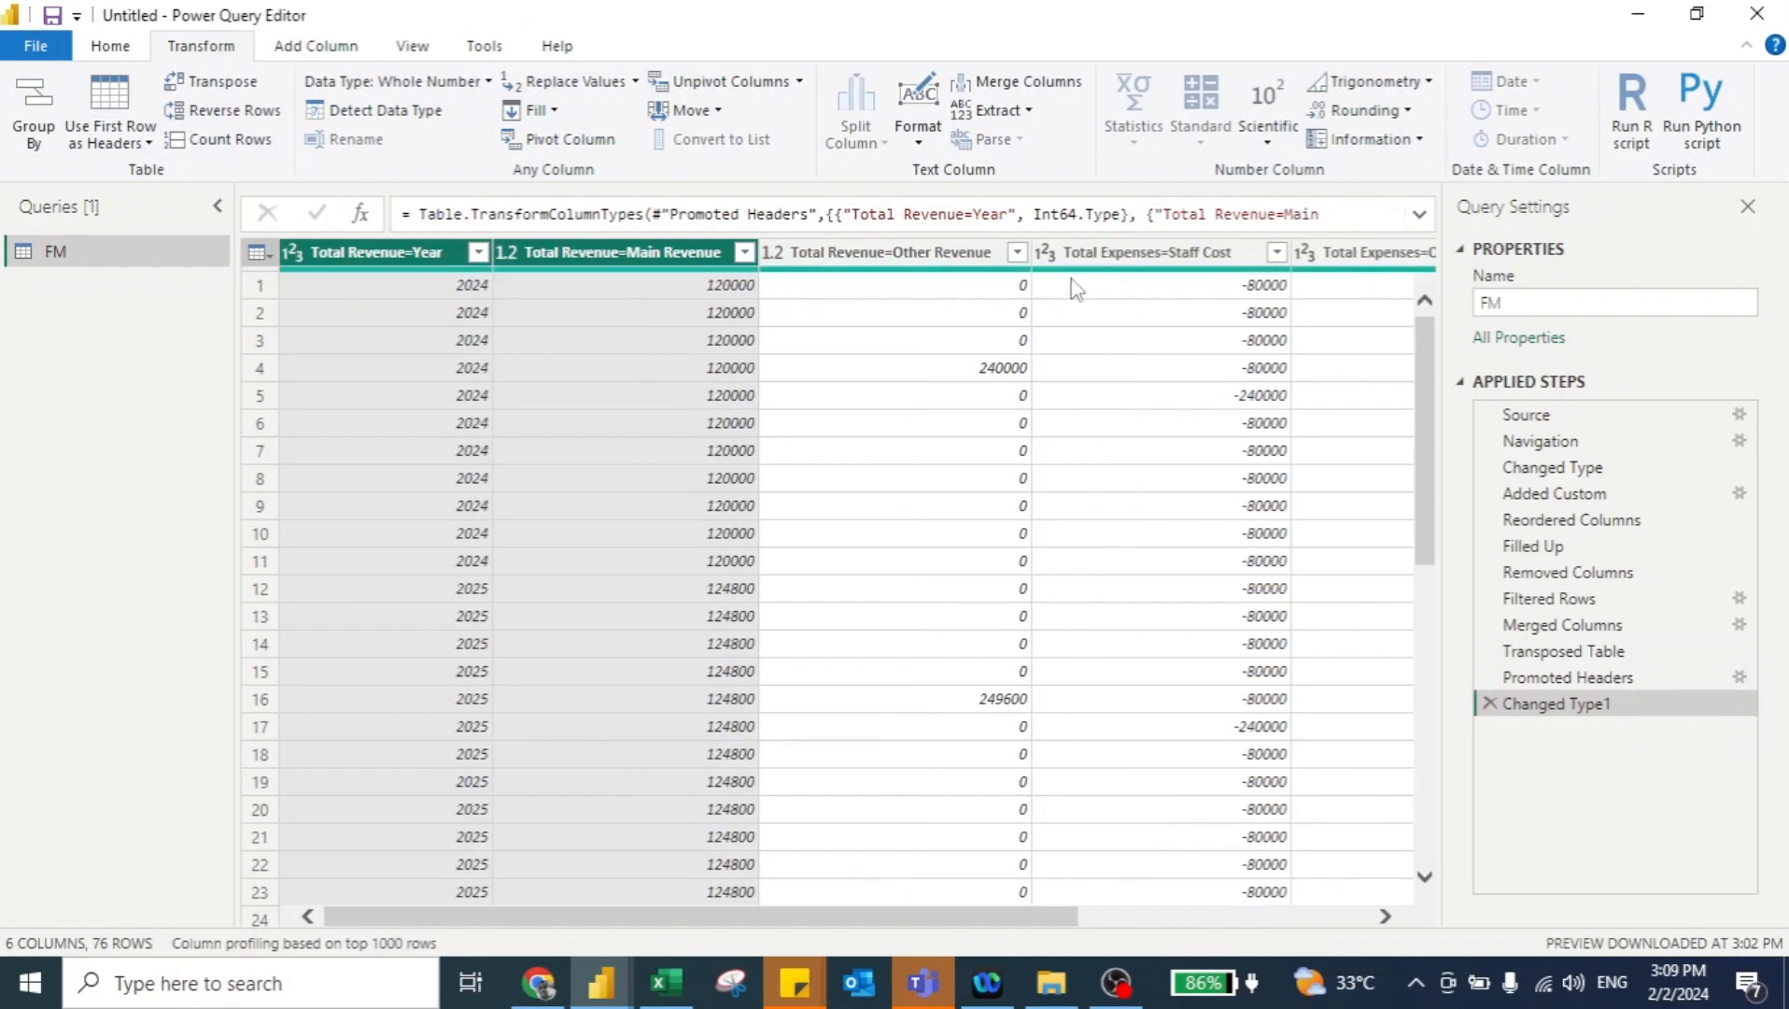
Unpivot all columns other than Total Revenue=Year
left_click(404, 261)
right_click(404, 265)
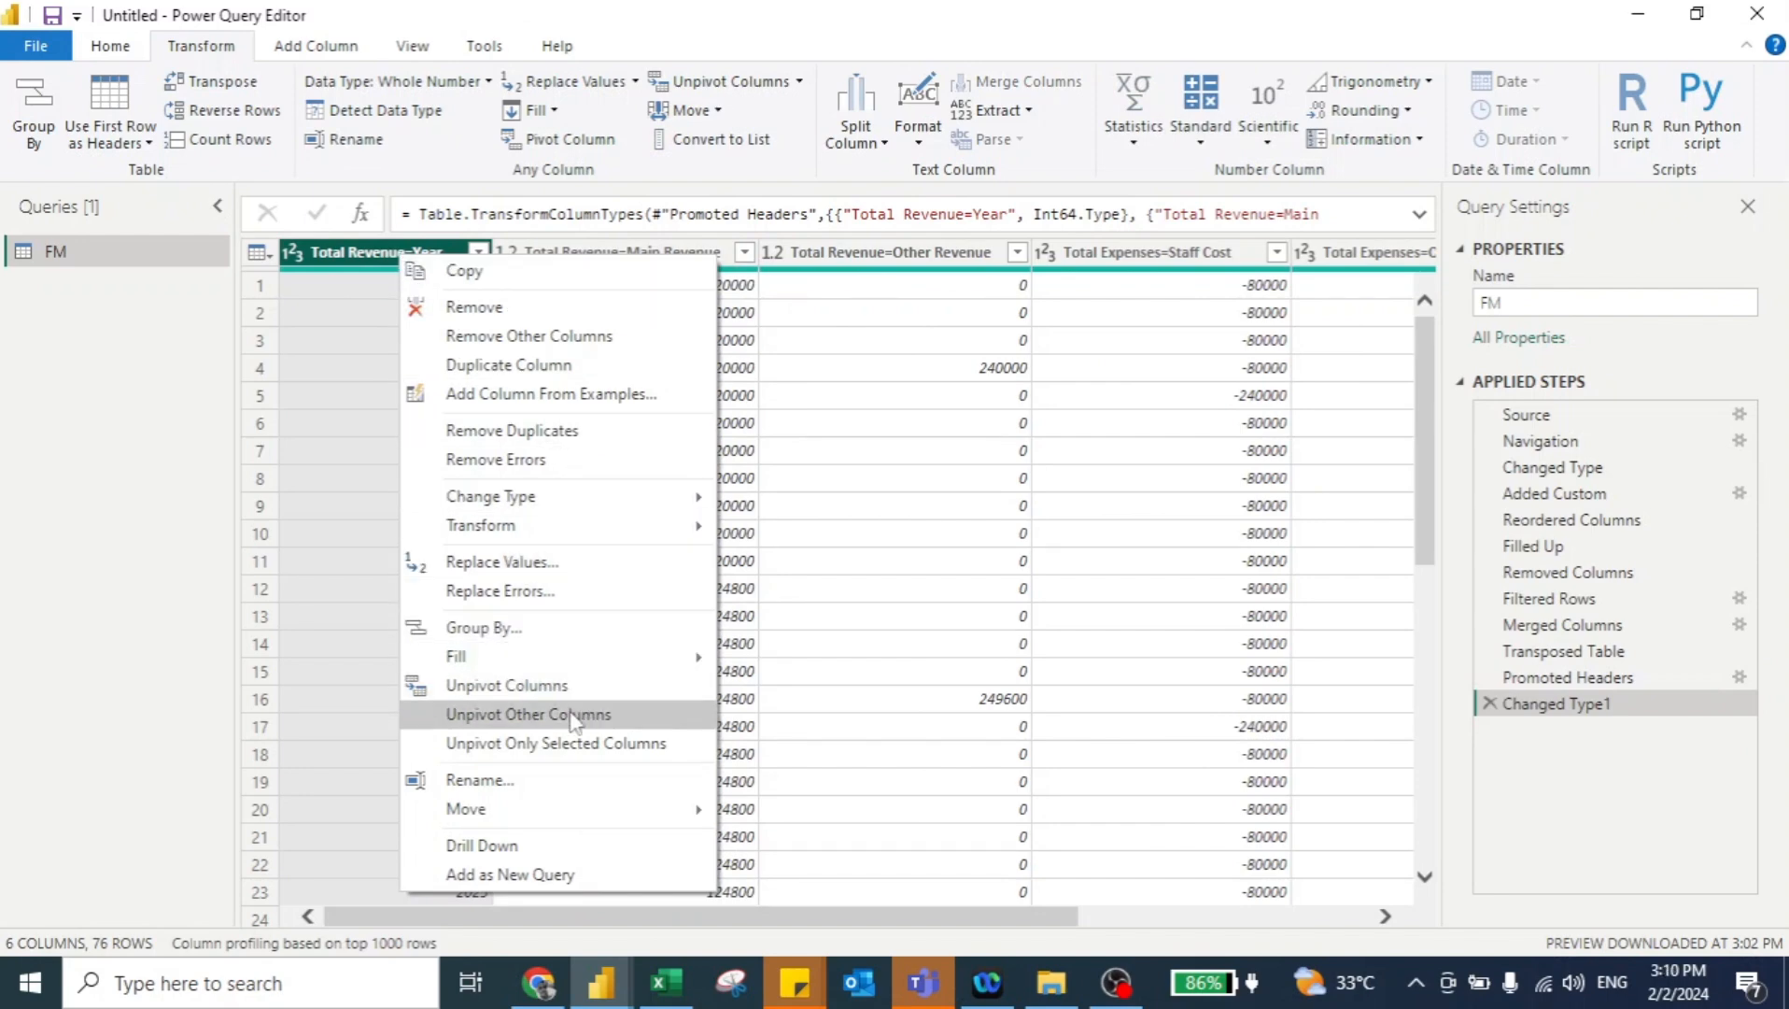
left_click(535, 715)
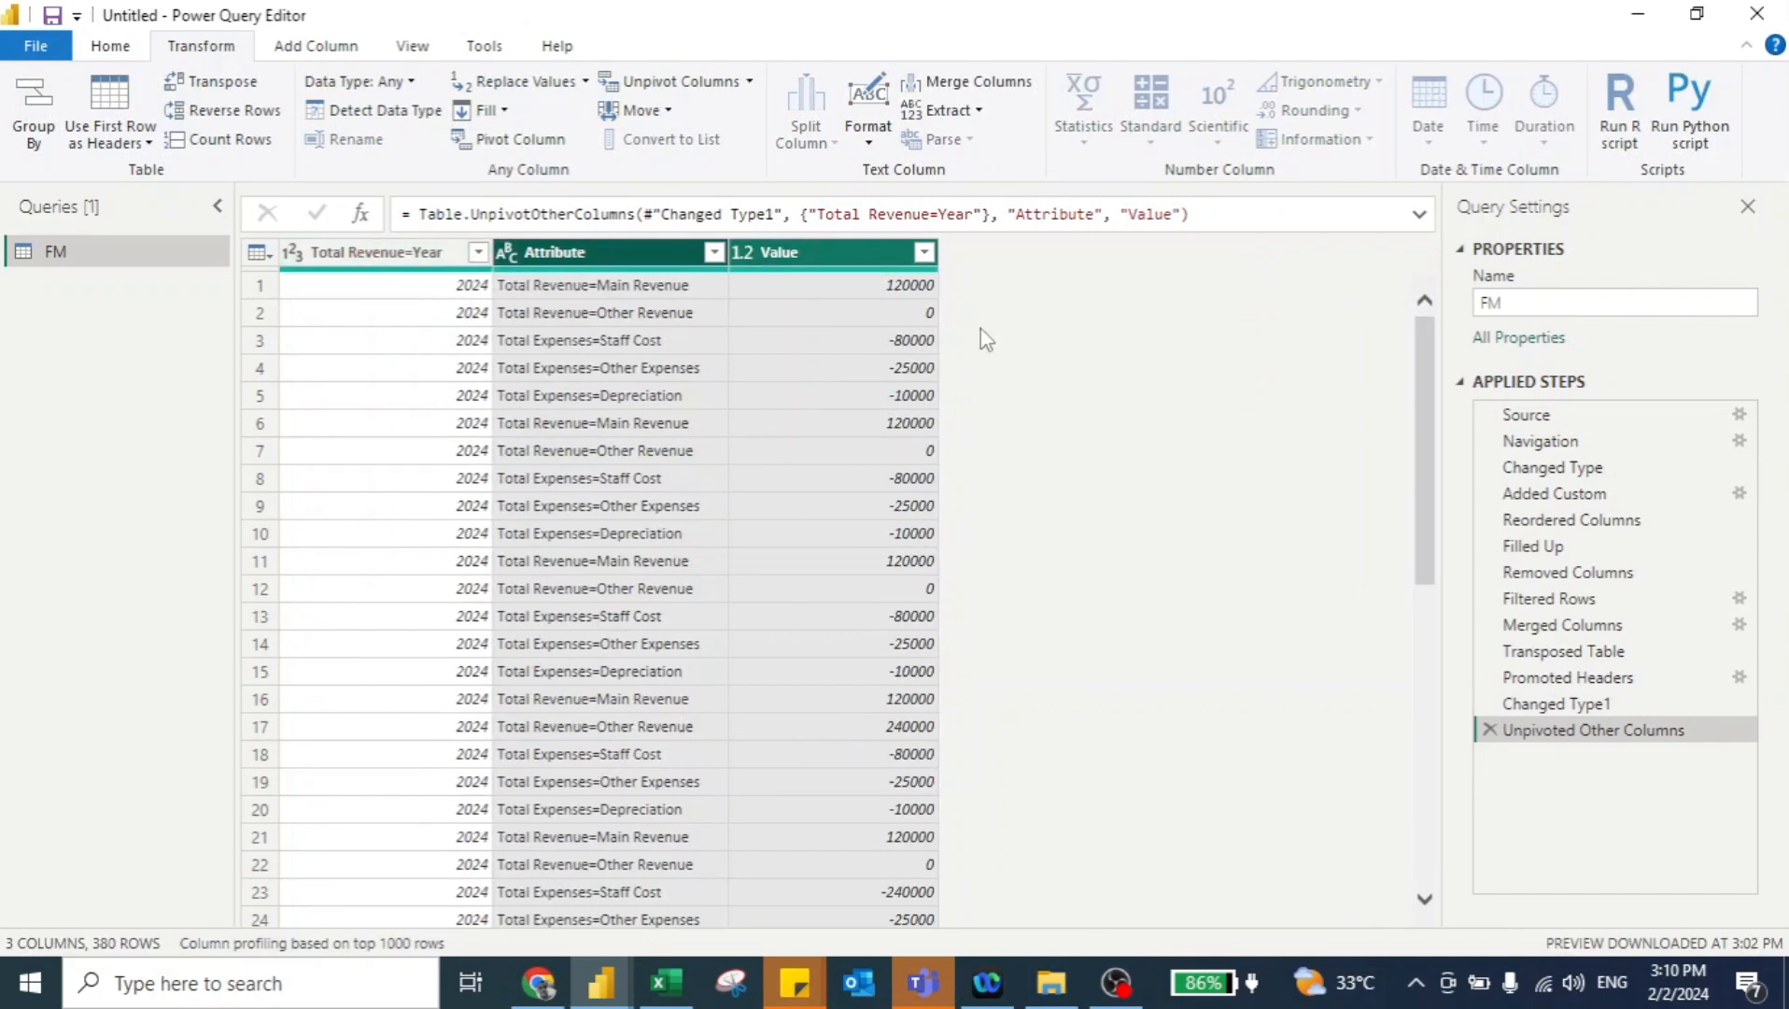
Split the Attribute column by delimiter at the equals sign
left_click(588, 244)
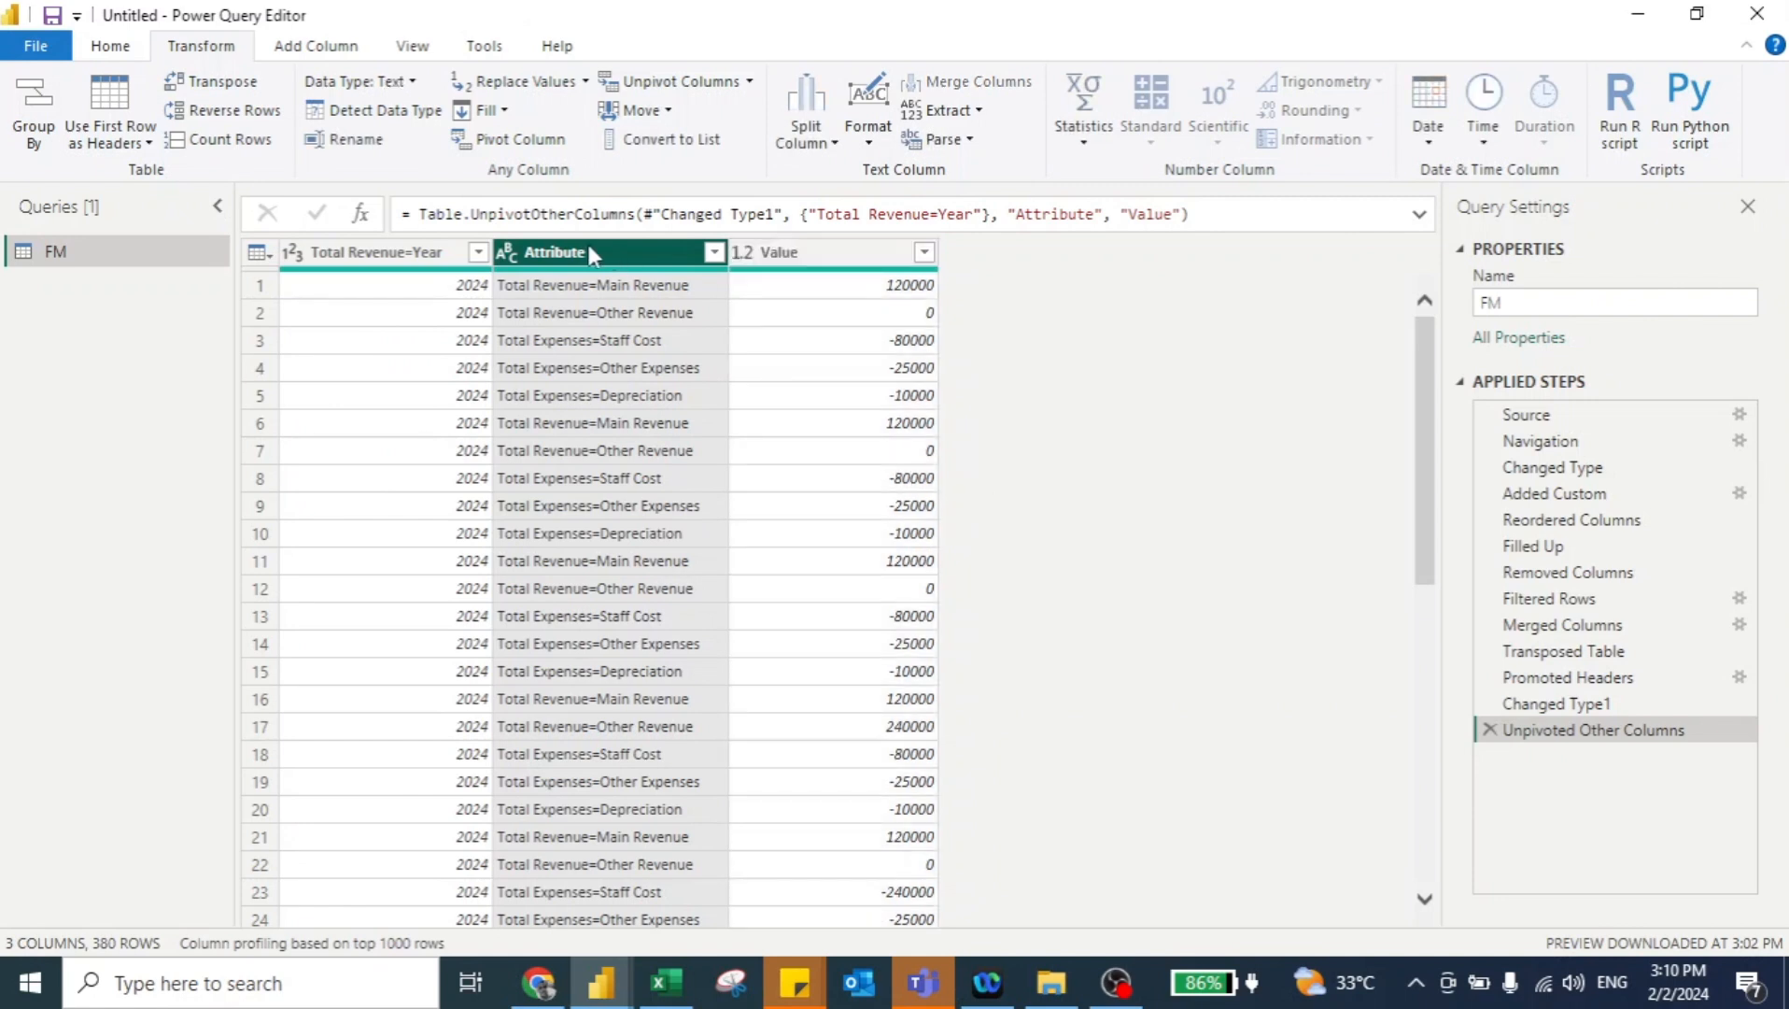
left_click(809, 140)
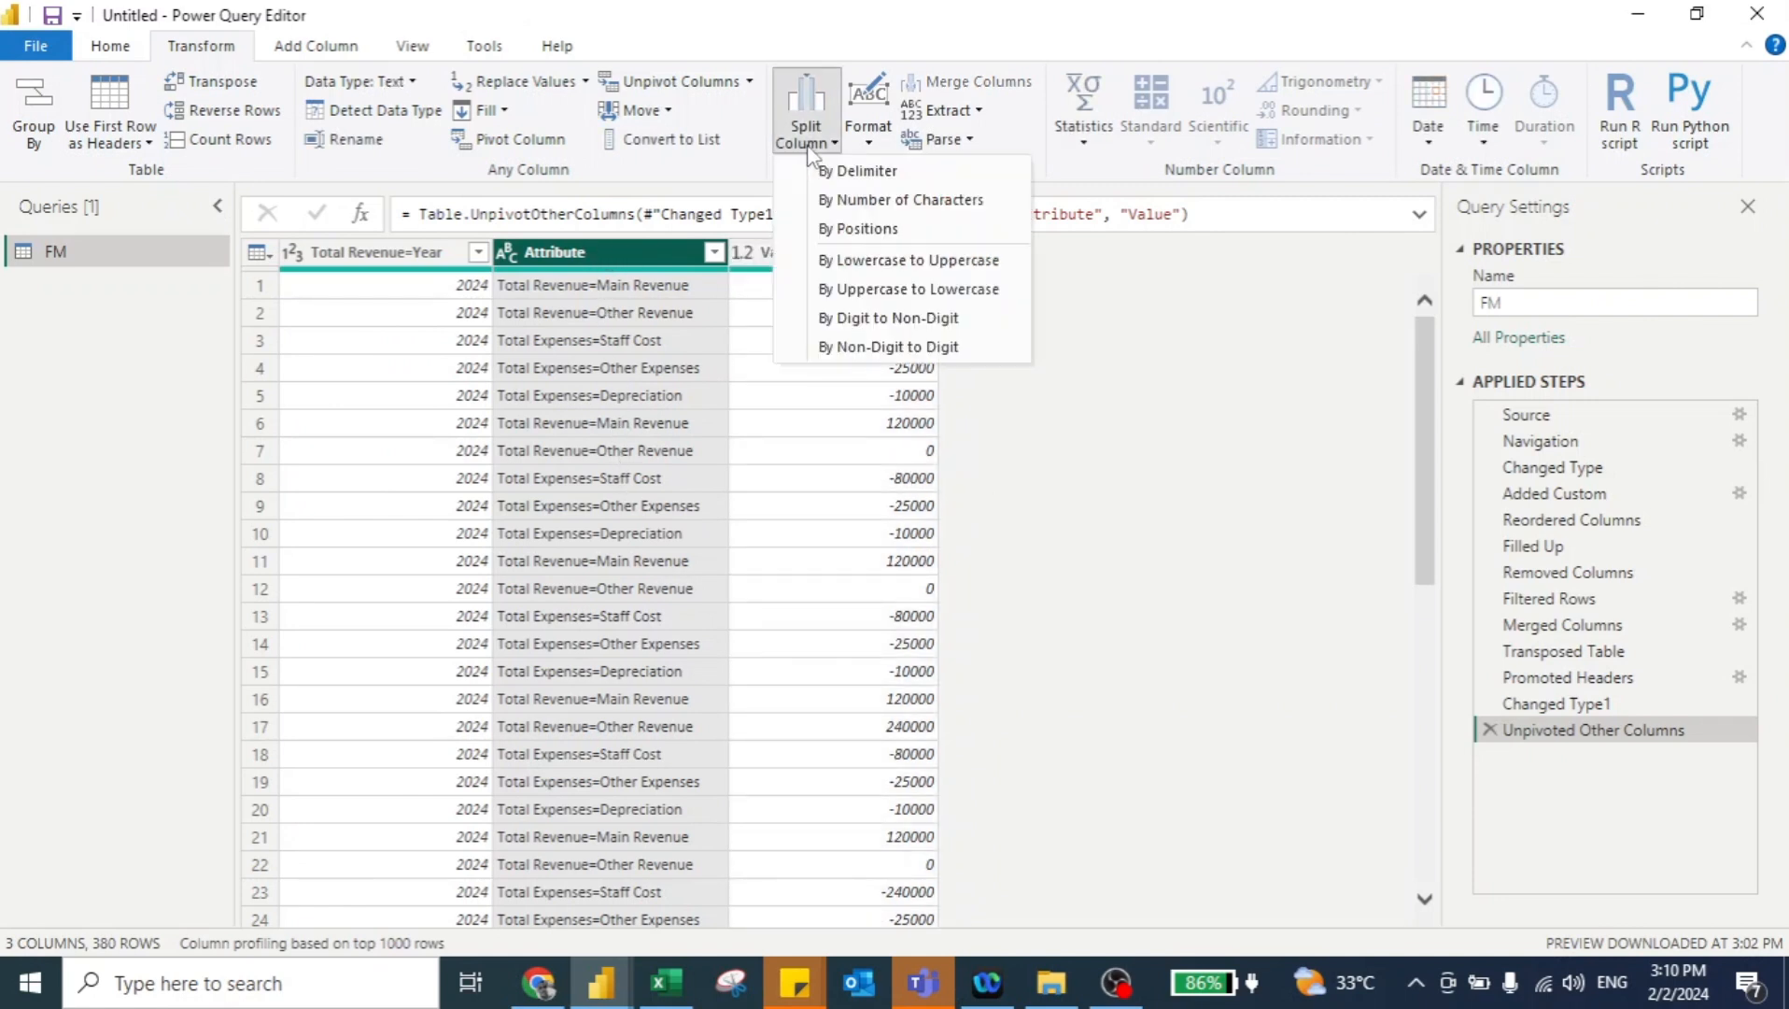
left_click(843, 173)
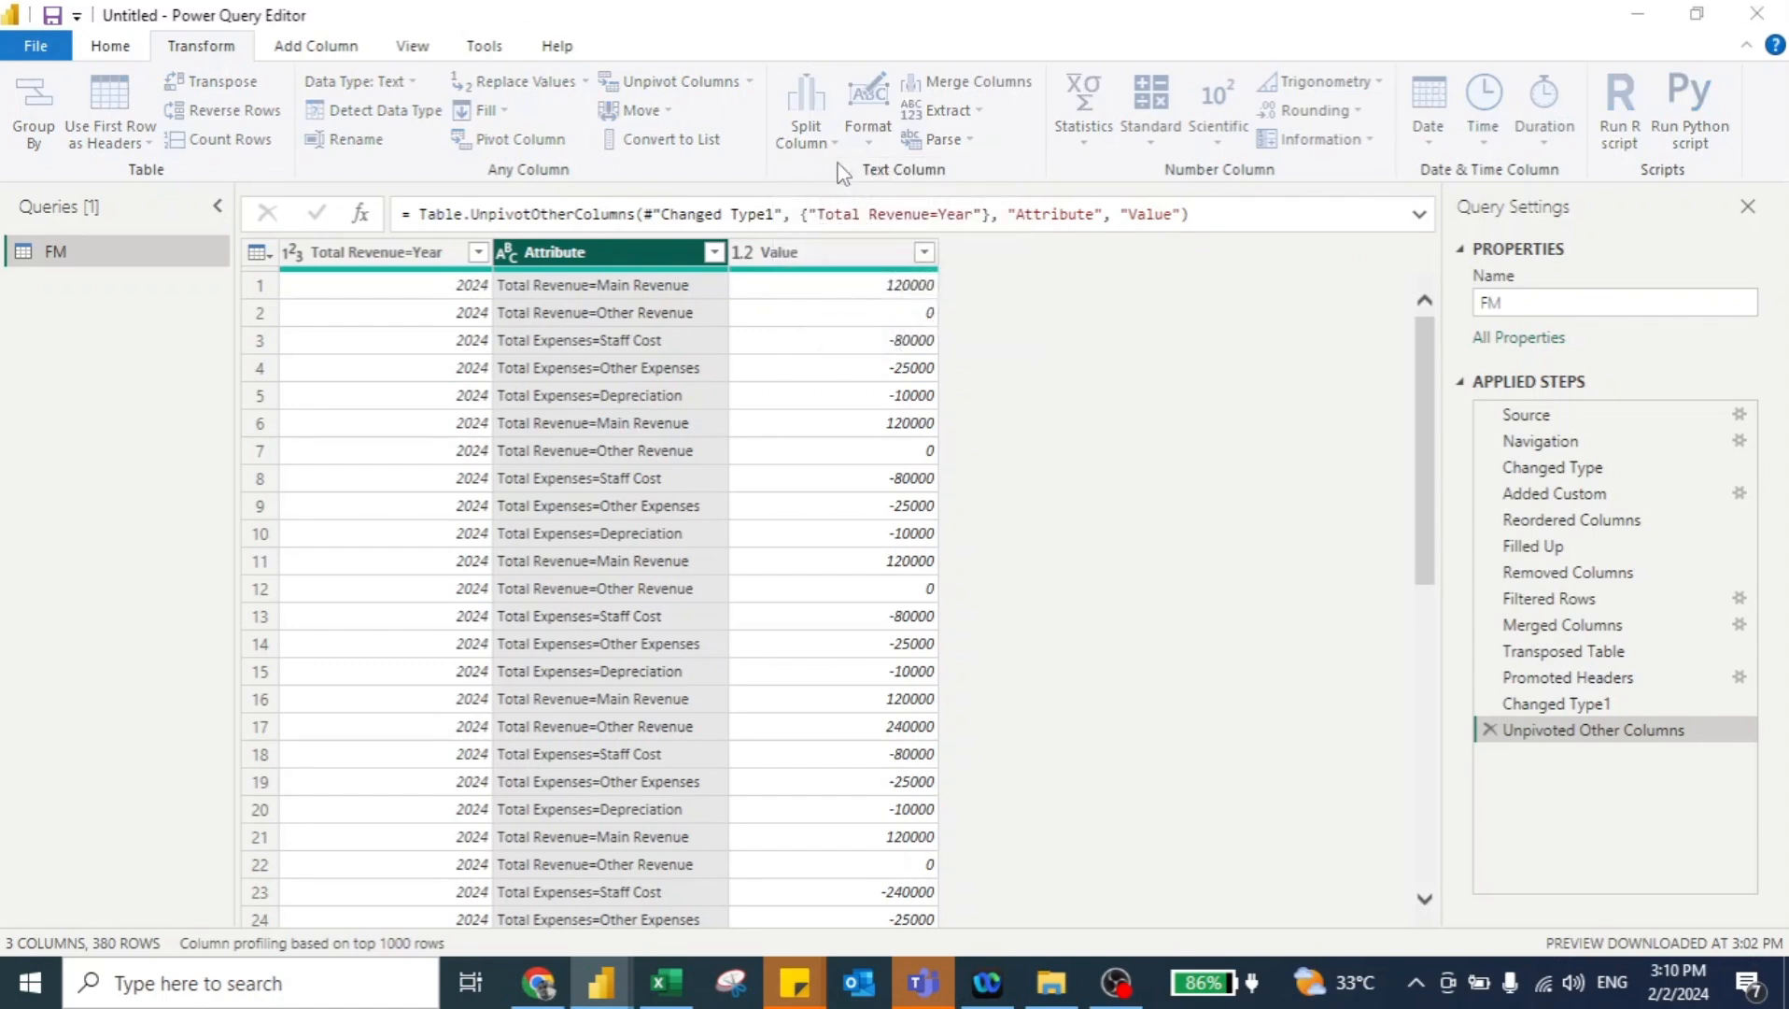
left_click(1167, 744)
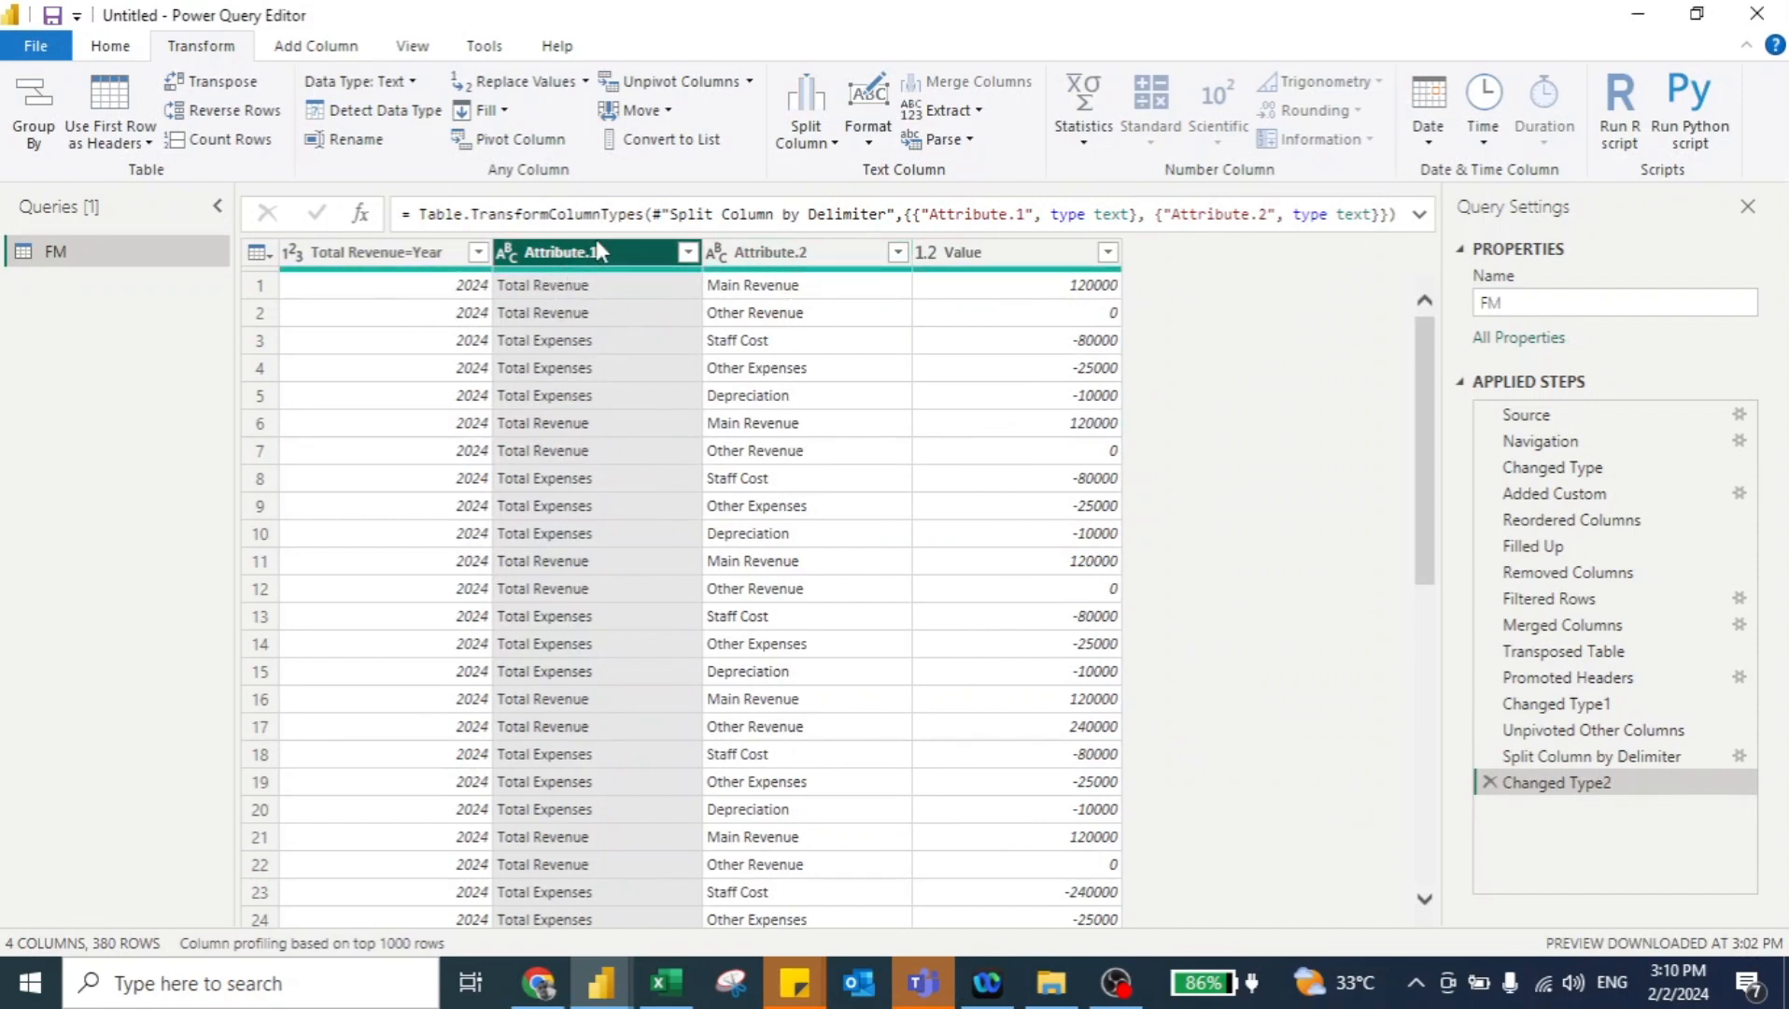
Move the Attribute.1 column in front of the year column and rename it Items
left_click_drag(594, 259, 367, 254)
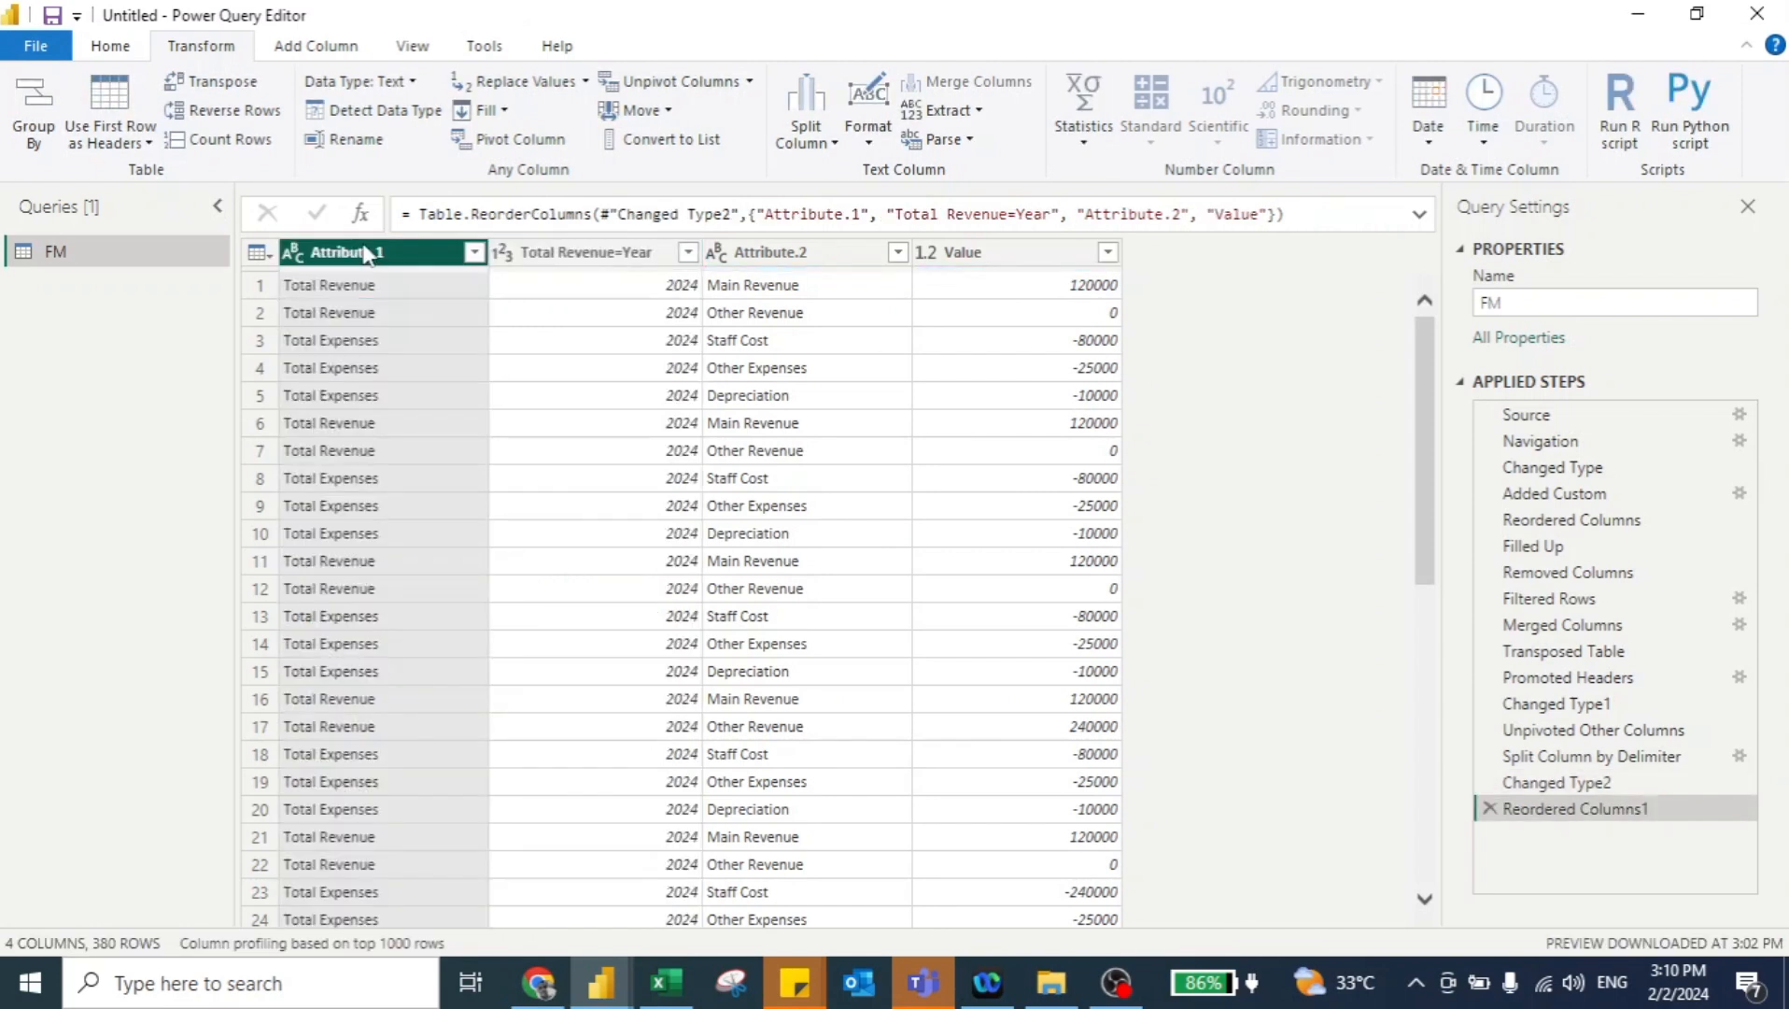
double_click(367, 254)
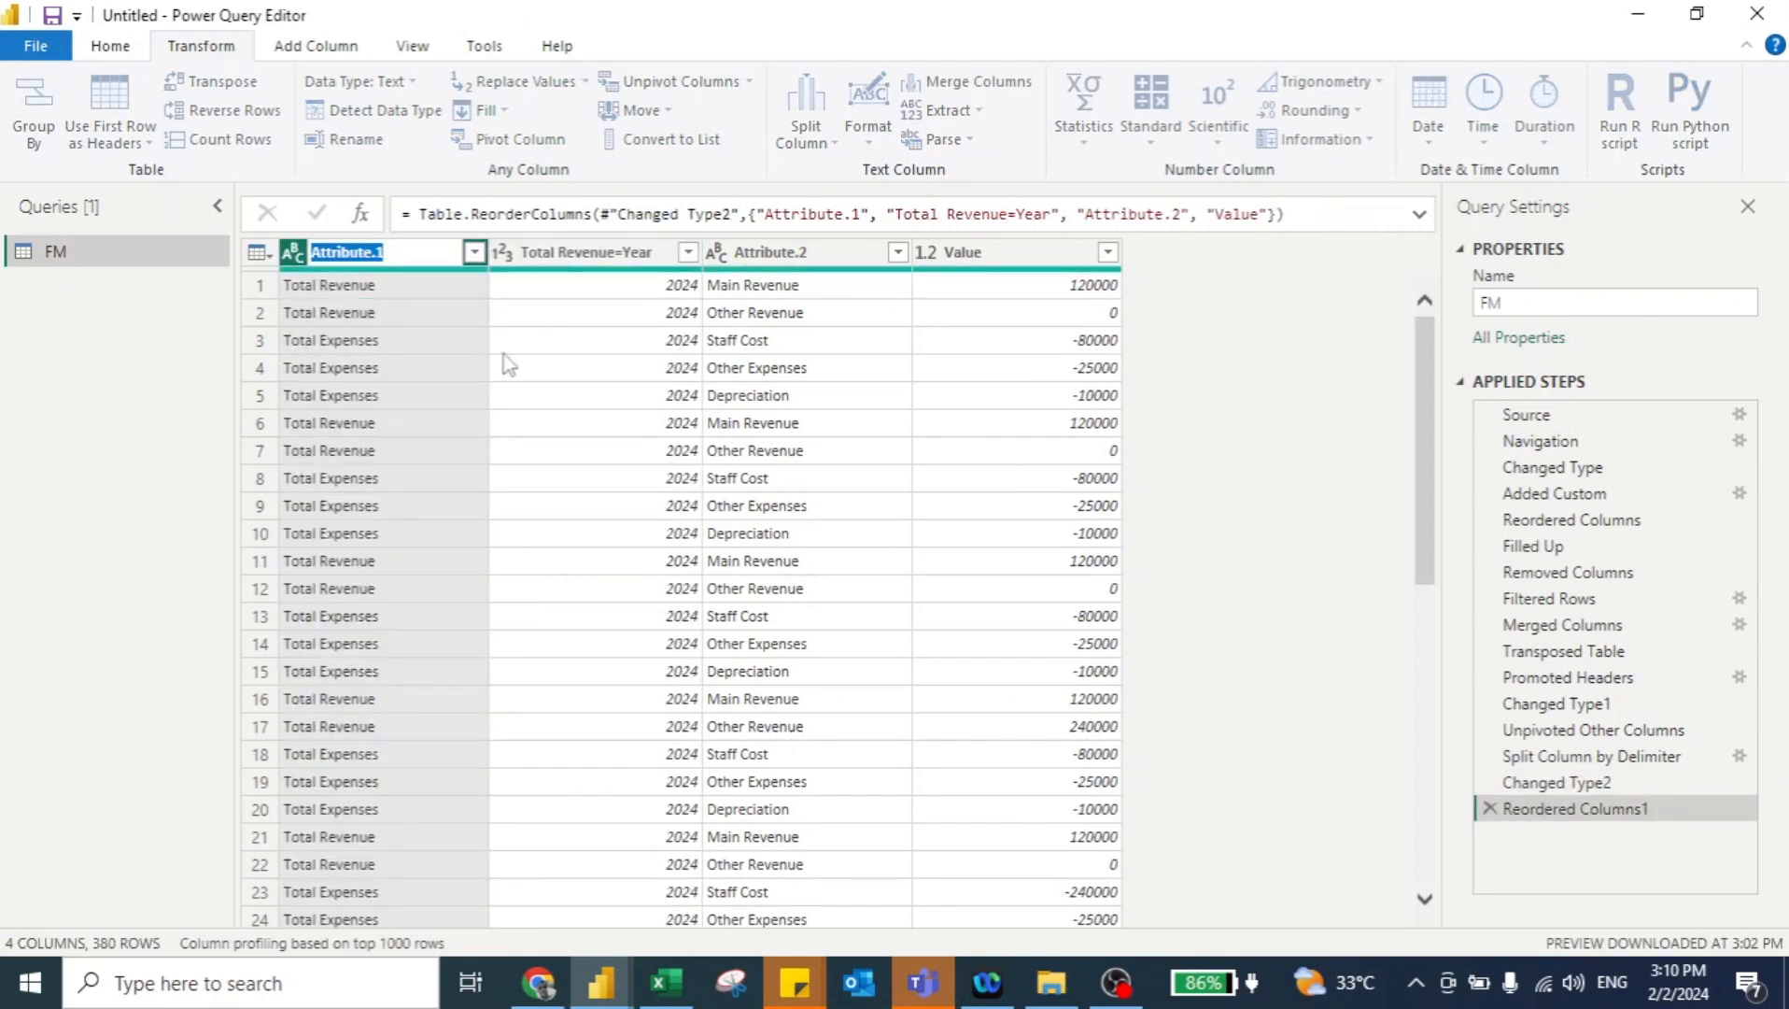
key("BackSpace")
key("Return")
Rename the Attribute.2 column to Details and place it directly after Items
left_click(773, 259)
double_click(775, 257)
type("Details")
key("Return")
left_click_drag(774, 258, 571, 256)
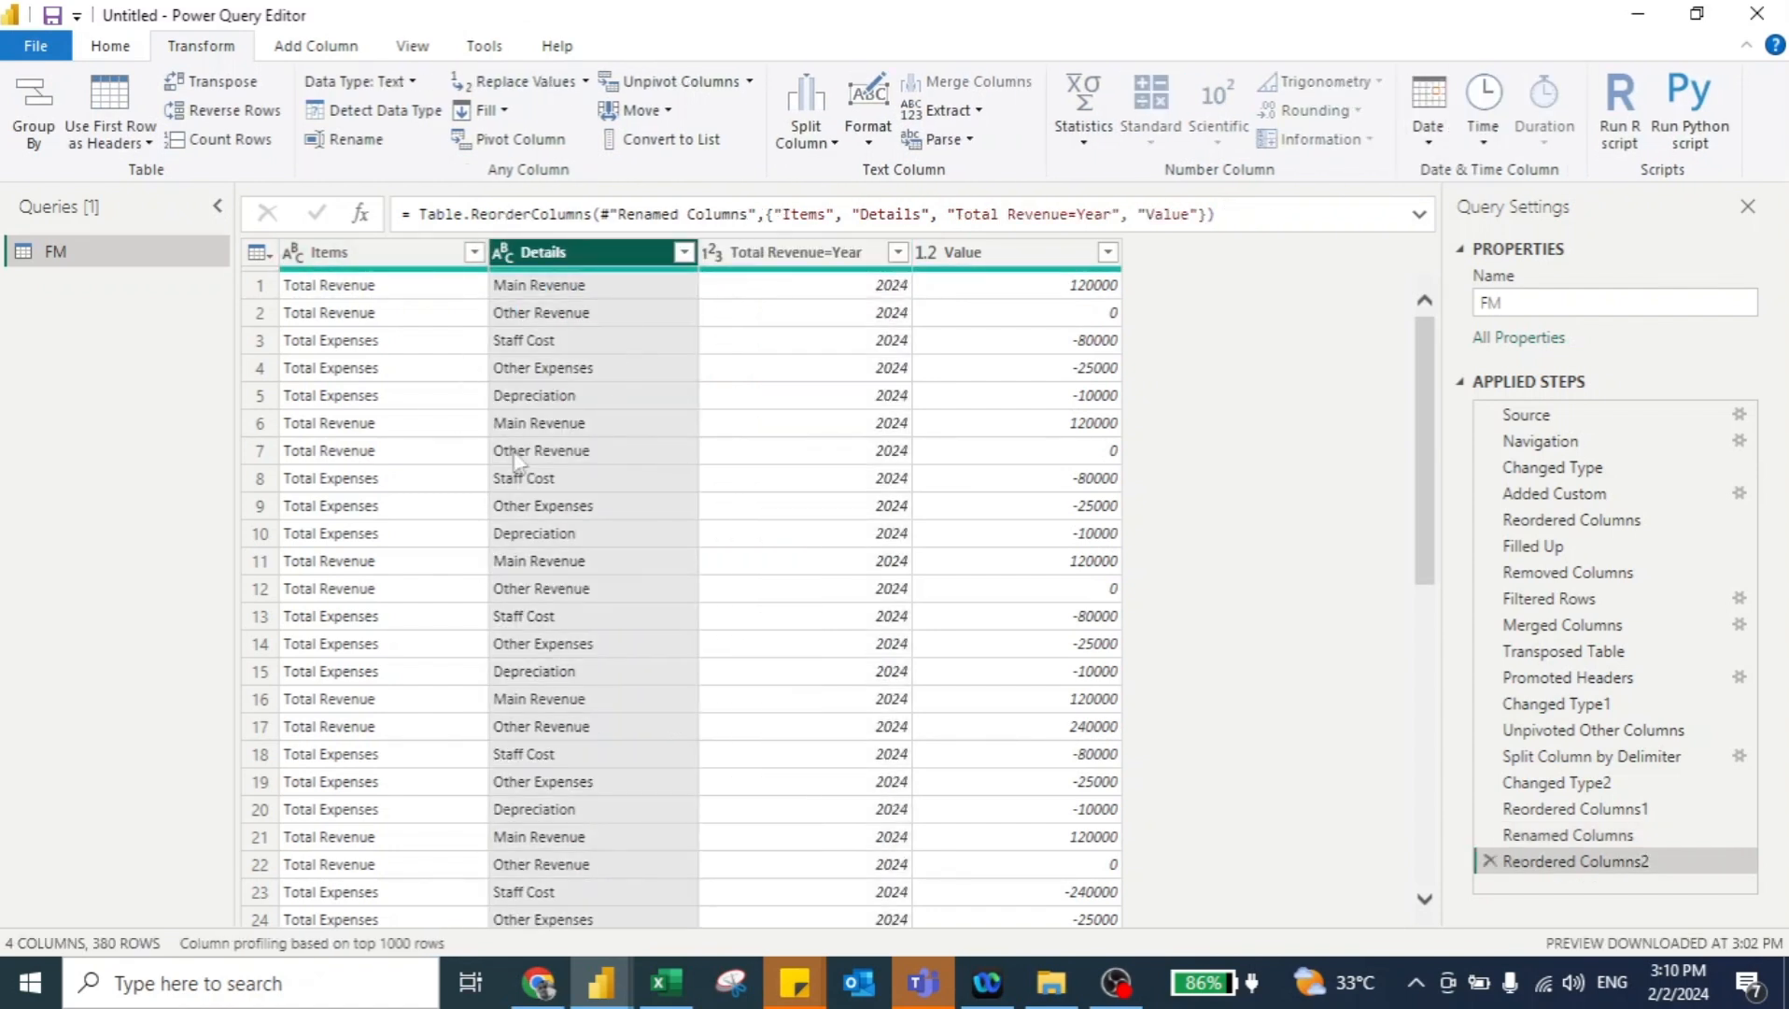
Rename the Total Revenue=Year column to Financial Year
double_click(830, 254)
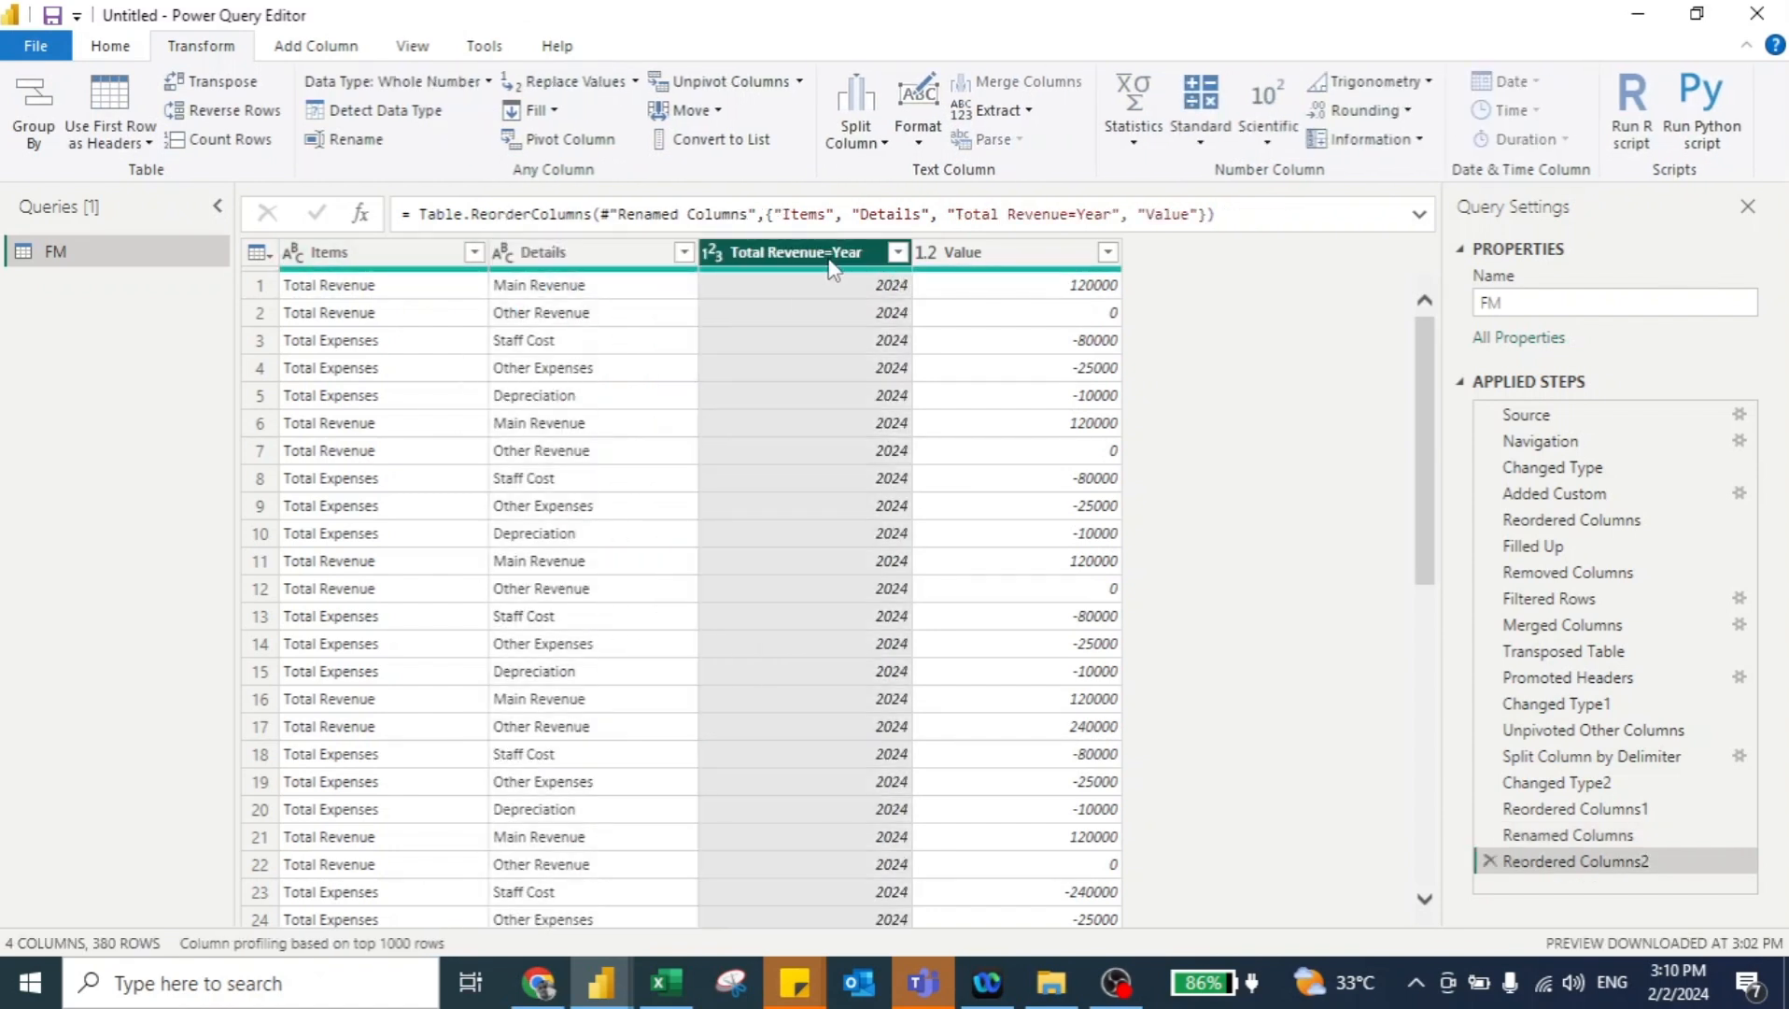
type("Financi")
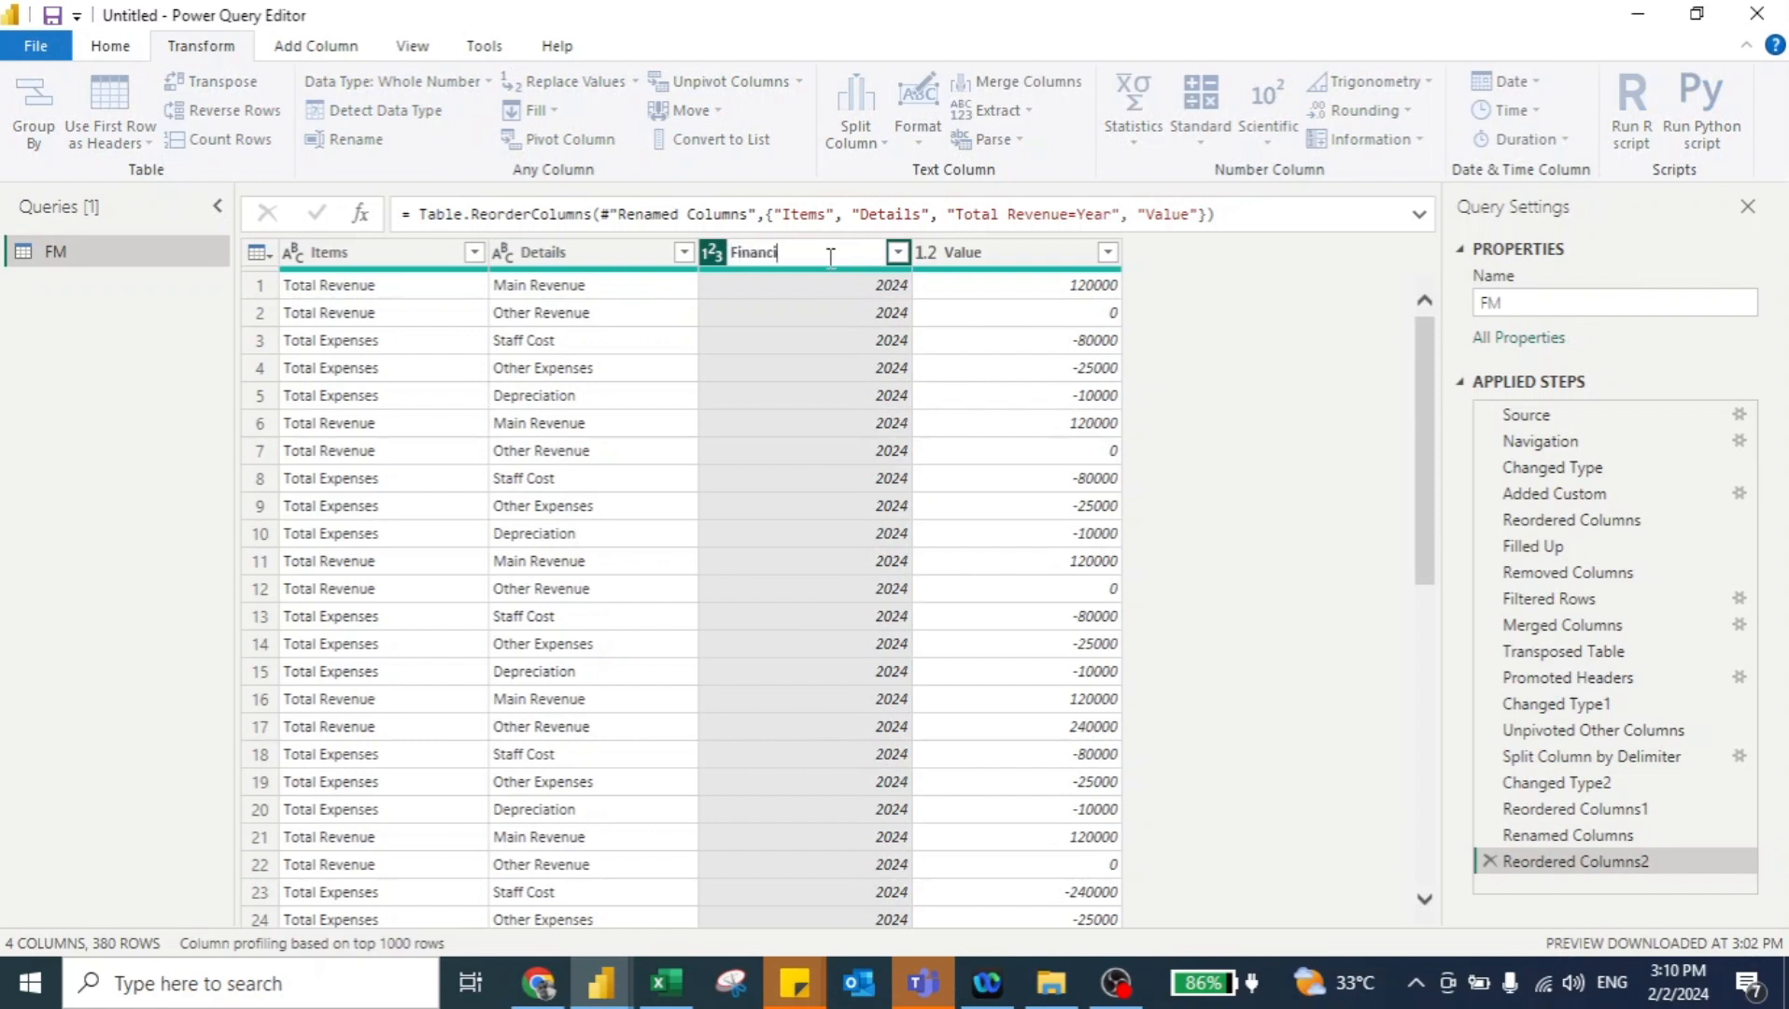
type("al Year")
key("Return")
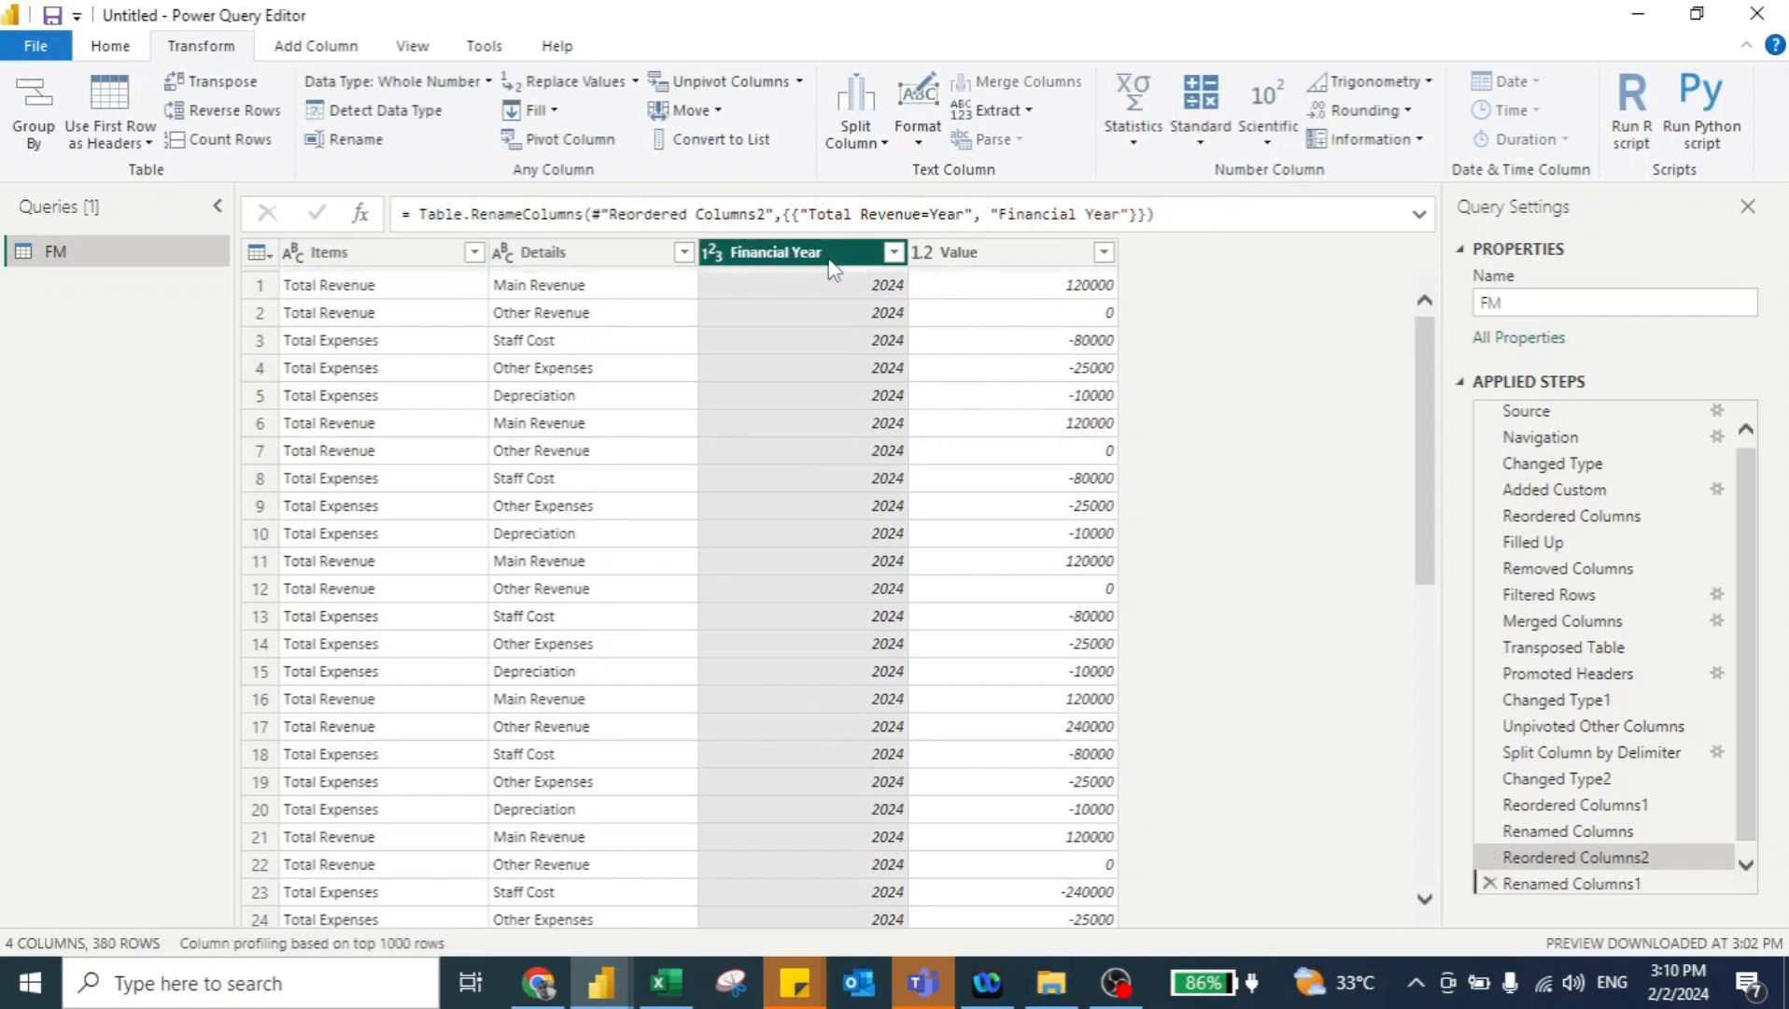
Rename the Value column to RM
left_click(962, 256)
double_click(965, 256)
type("RM")
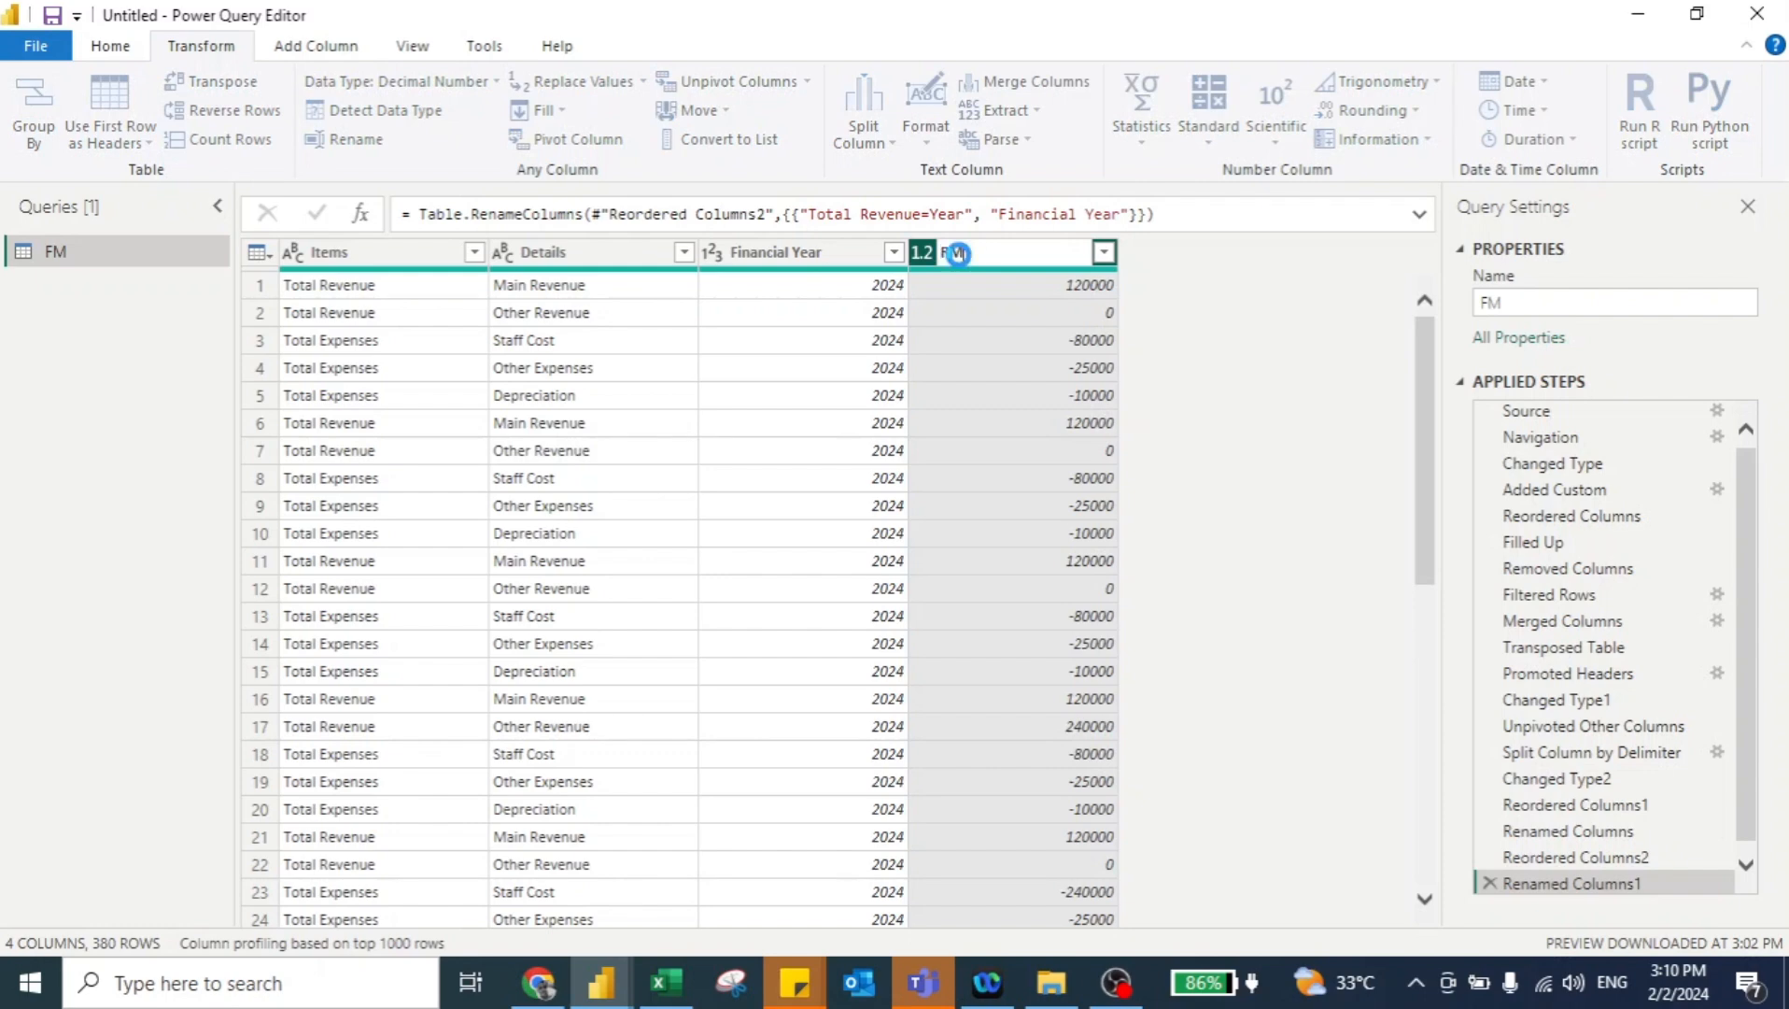
key("Return")
Compare the query's column layout with the Desired Output sheet in the FM to Power BI workbook in Excel, and return to Power Query
key("alt+Tab")
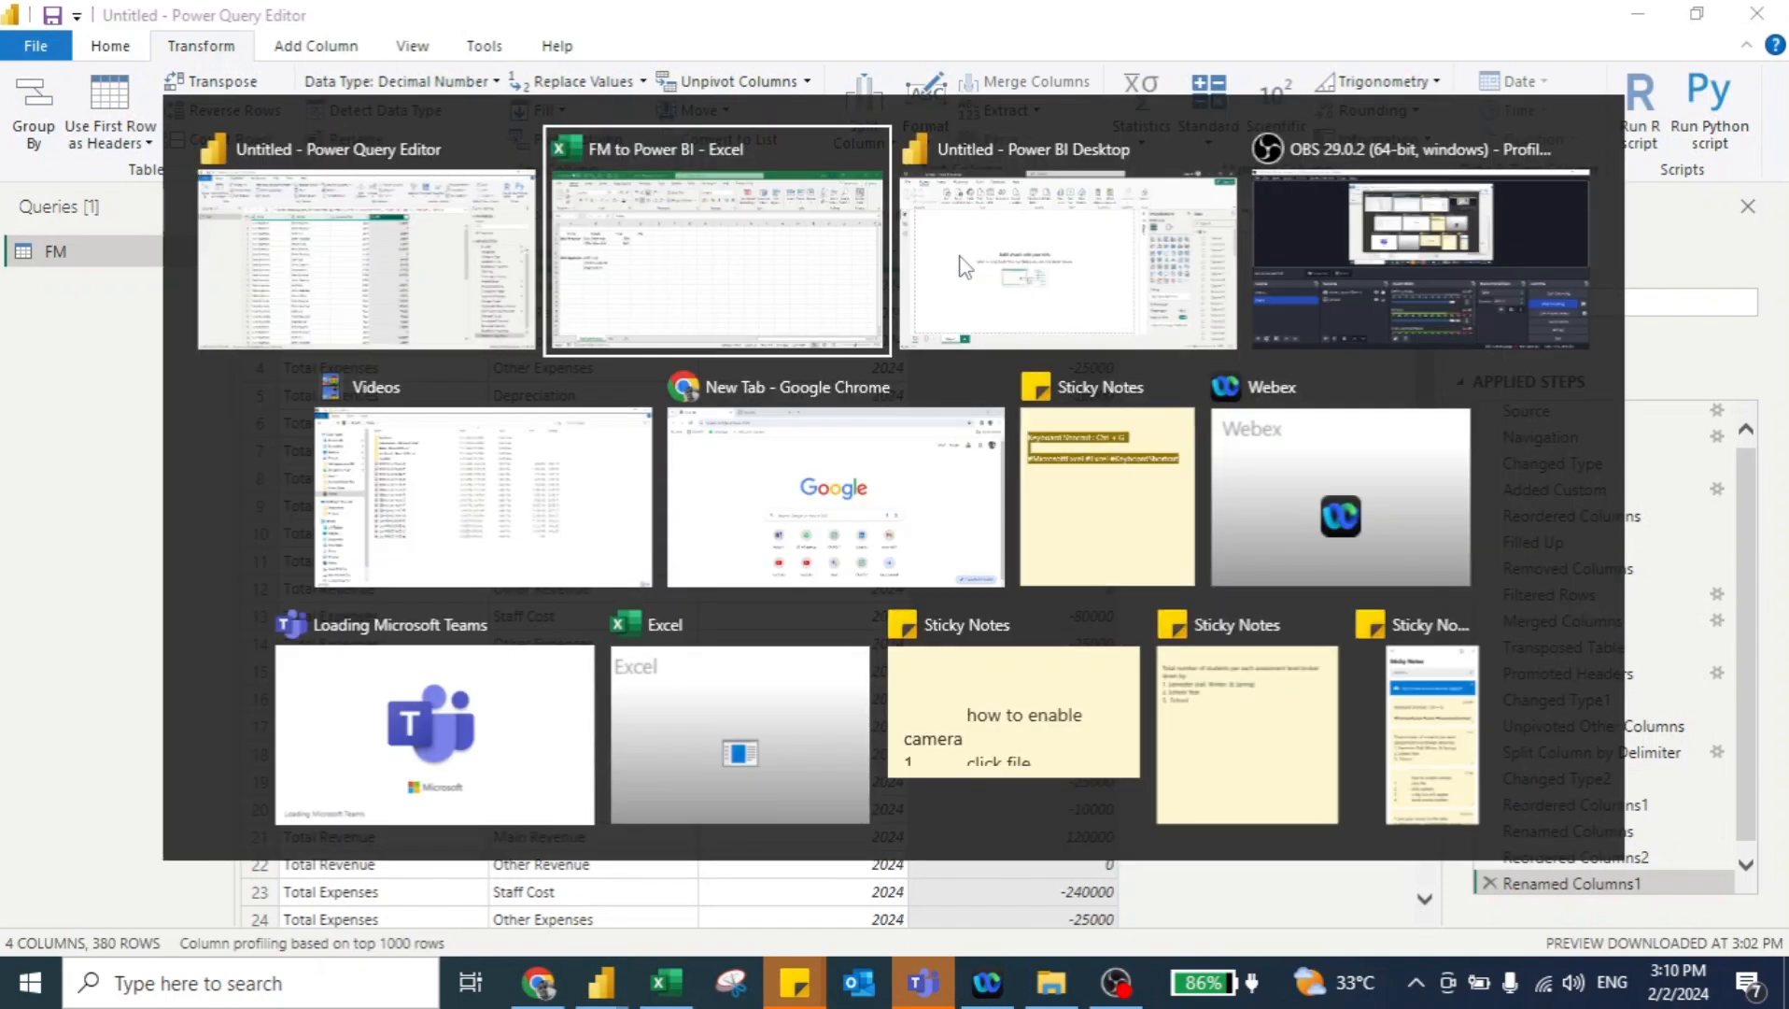
left_click(183, 414)
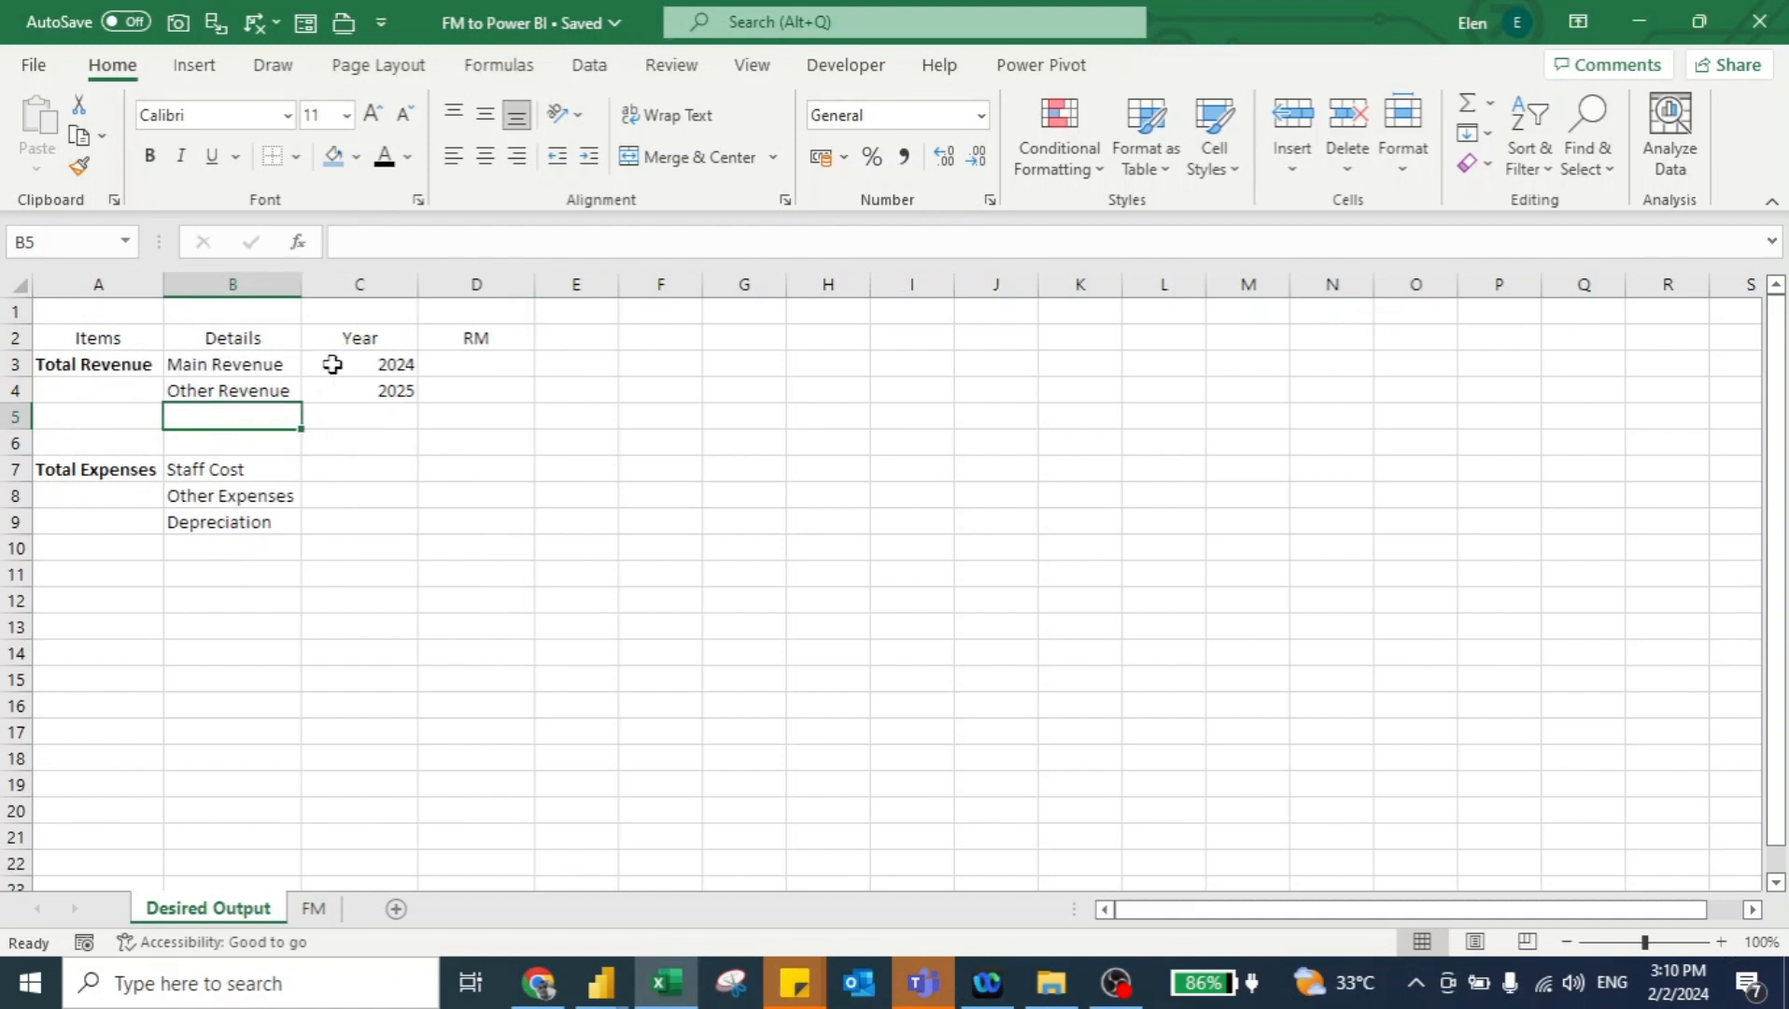
key("alt+Tab")
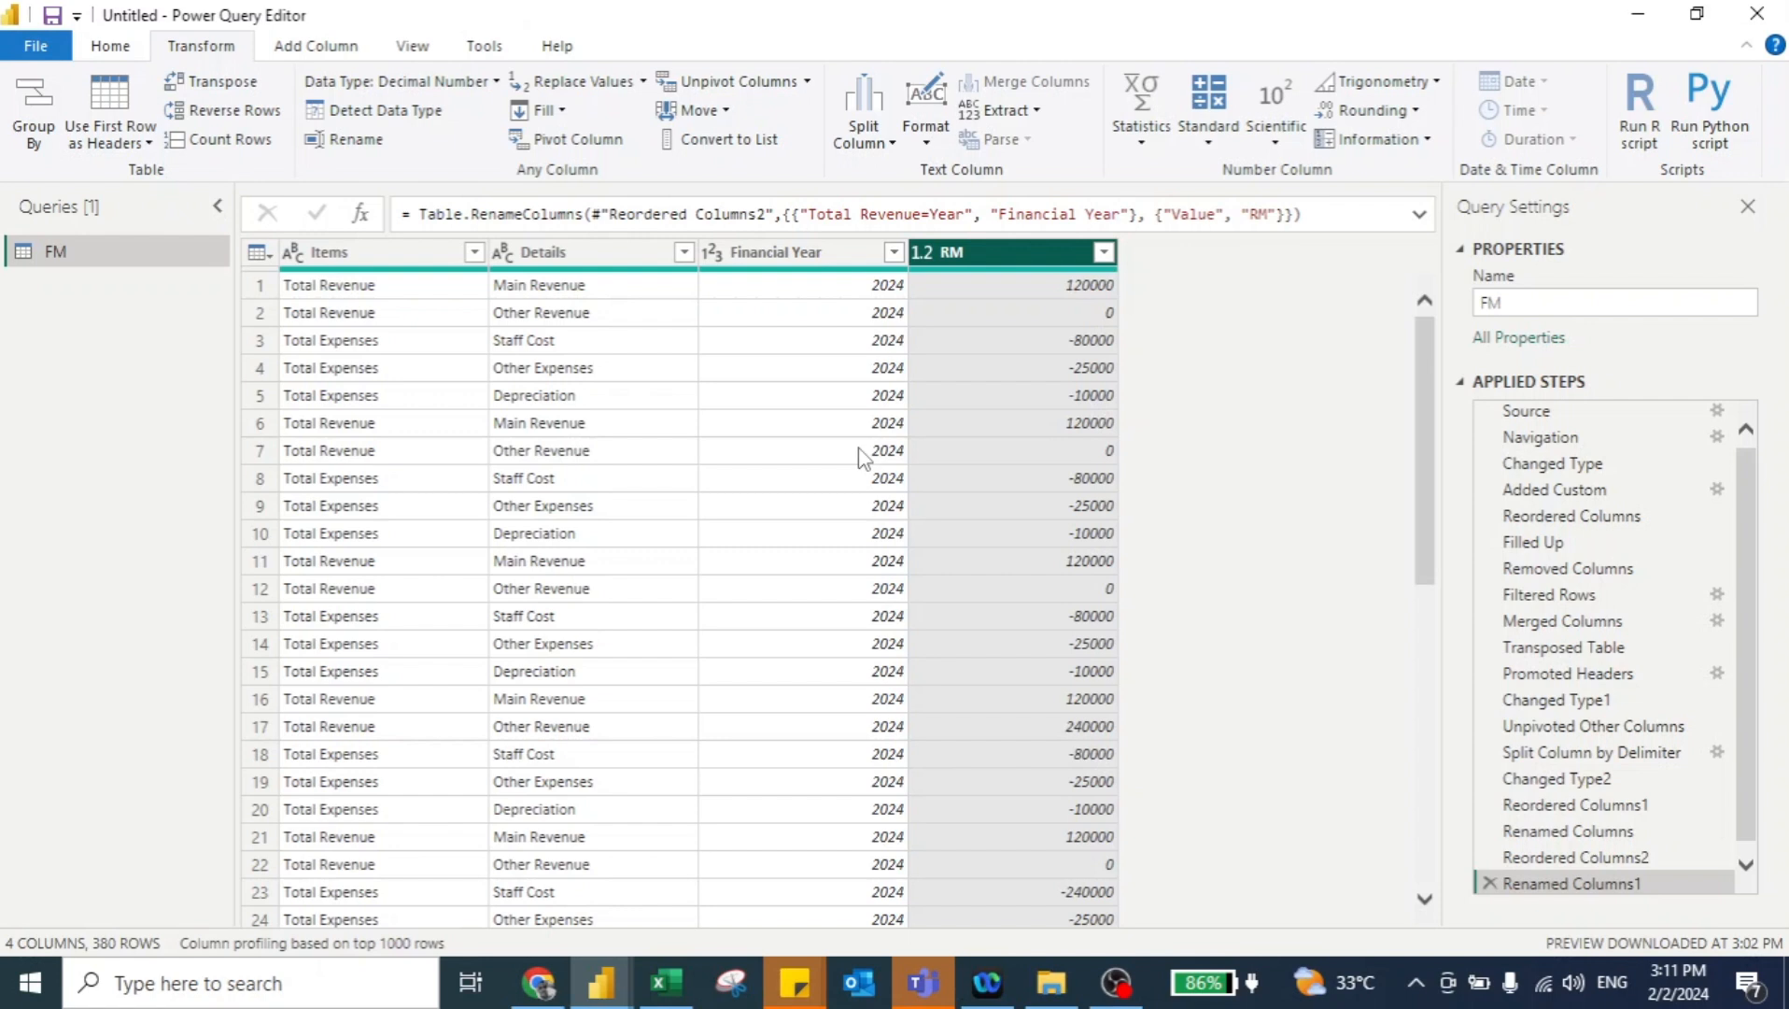
Start an advanced Group By on the query with Financial Year, Items and Details as the grouping columns
left_click(28, 114)
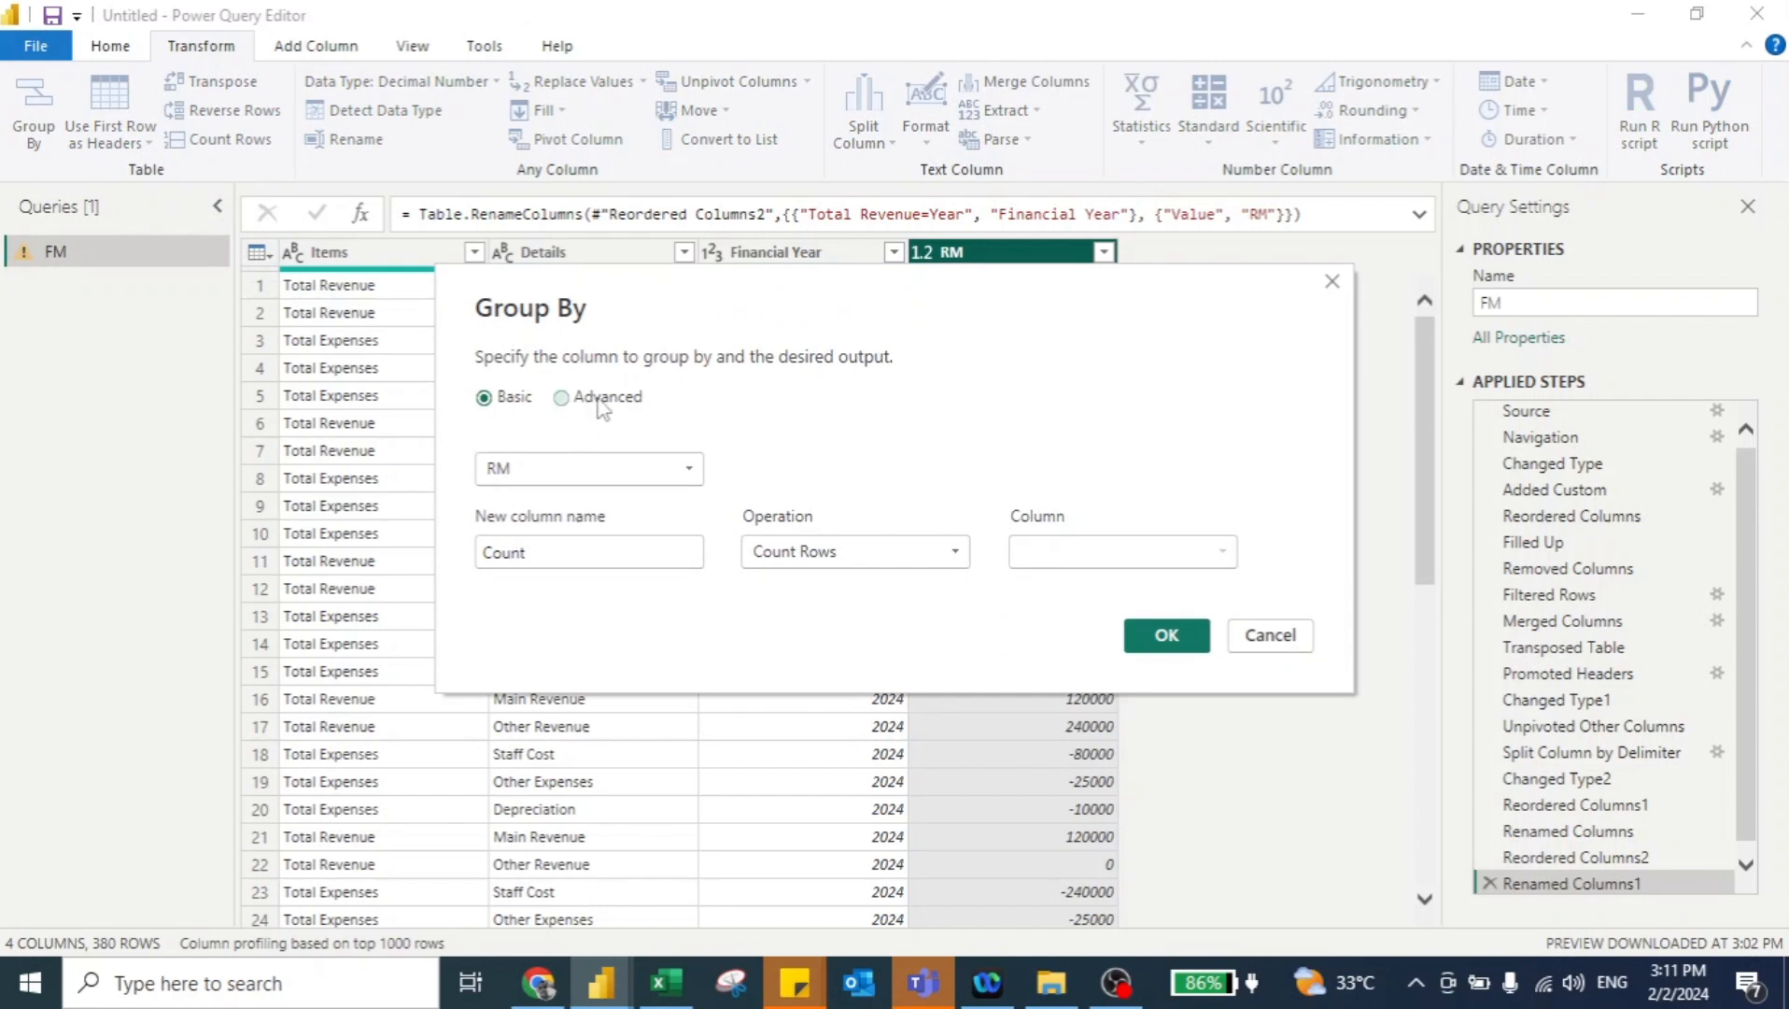
left_click(599, 400)
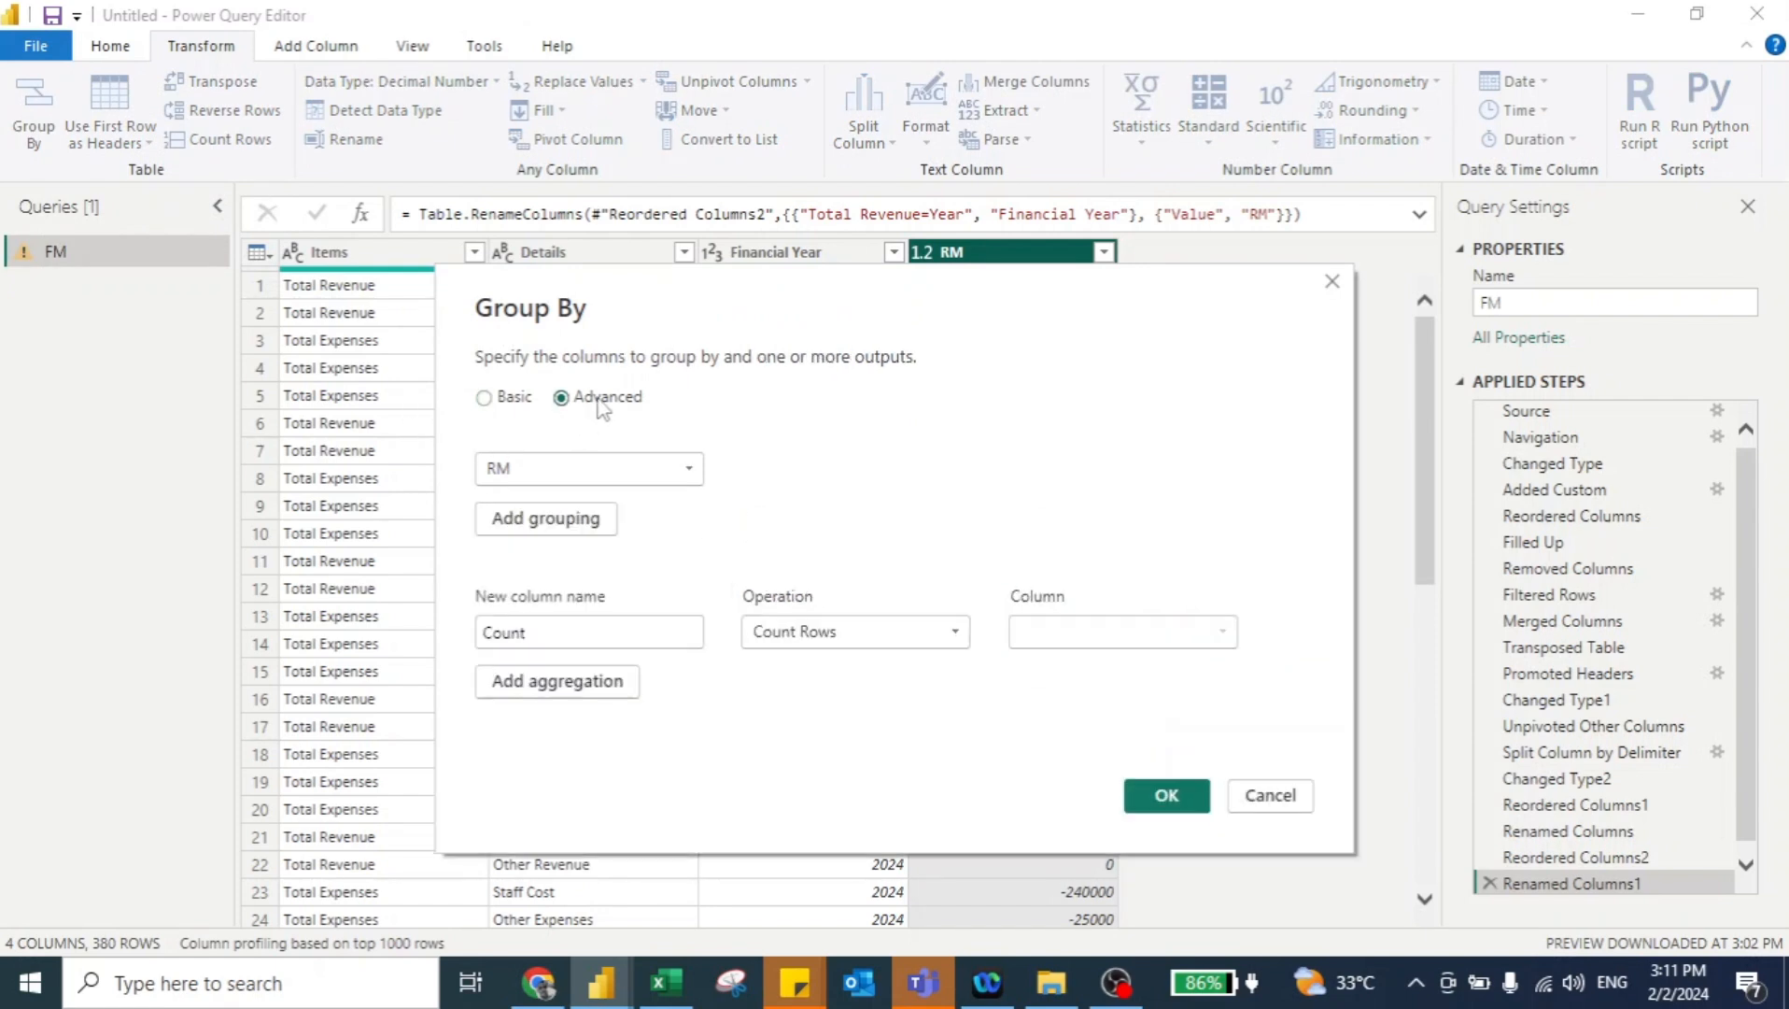
left_click(605, 480)
left_click(538, 552)
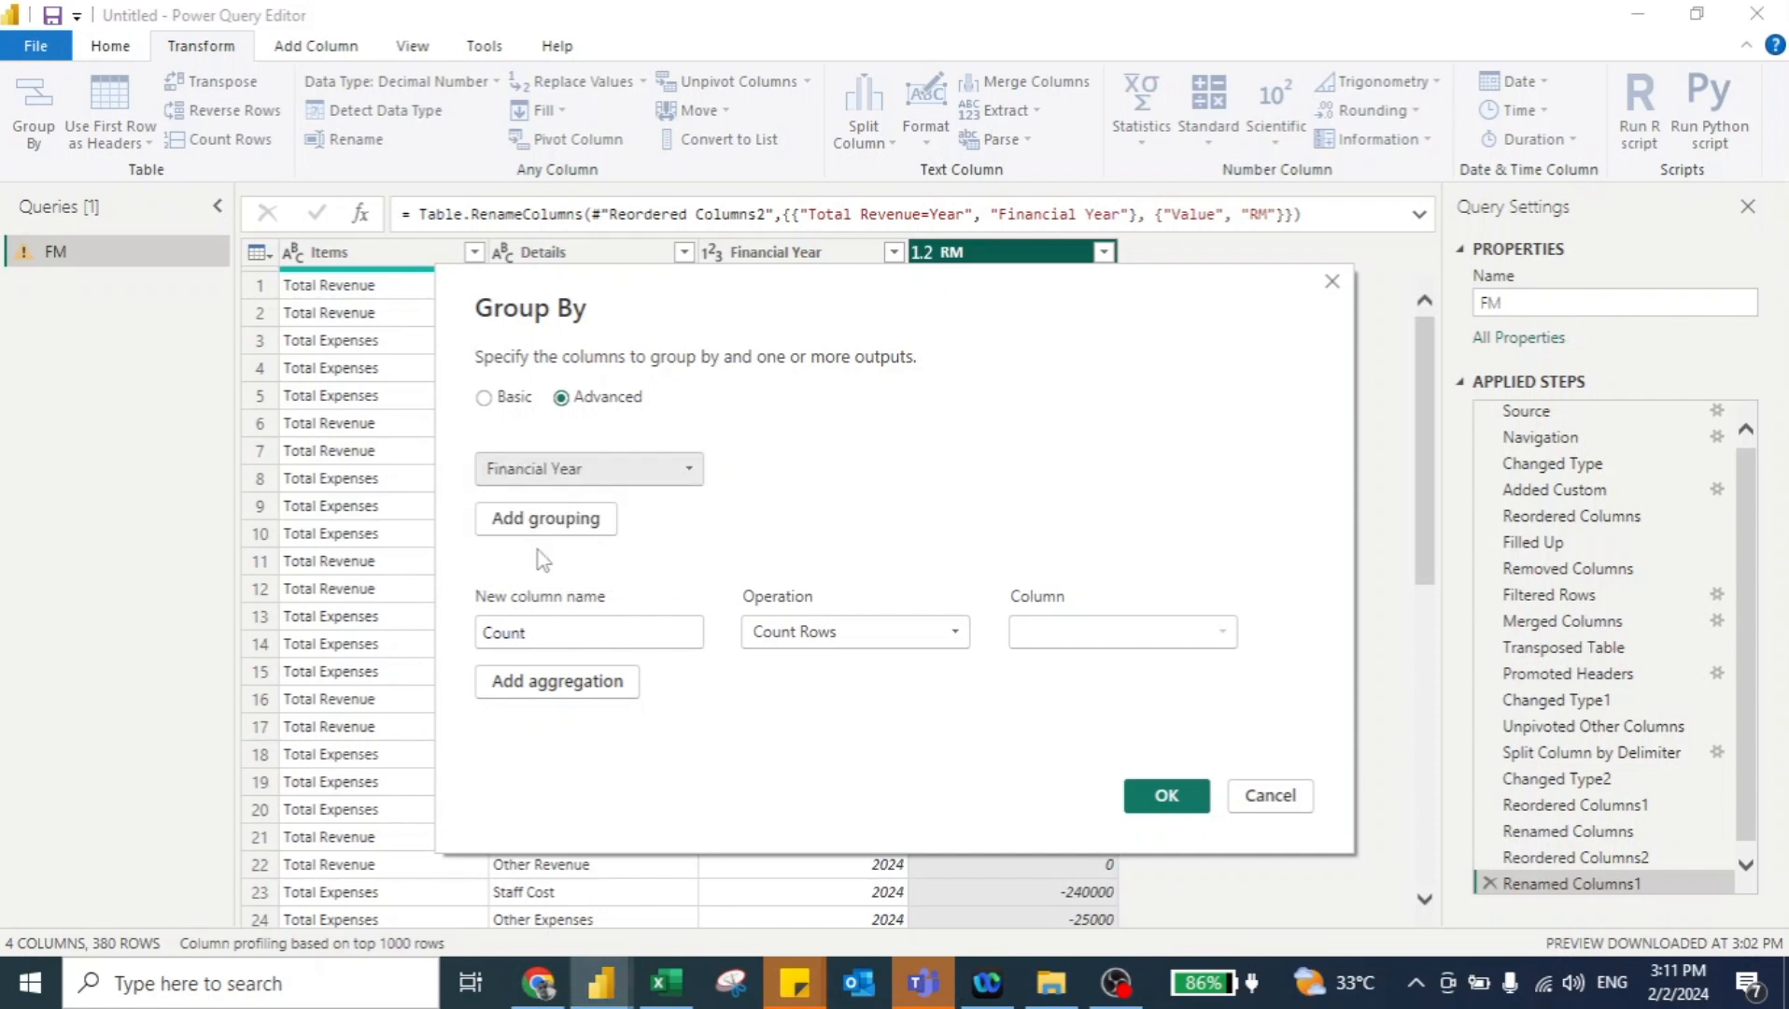
left_click(560, 518)
left_click(598, 518)
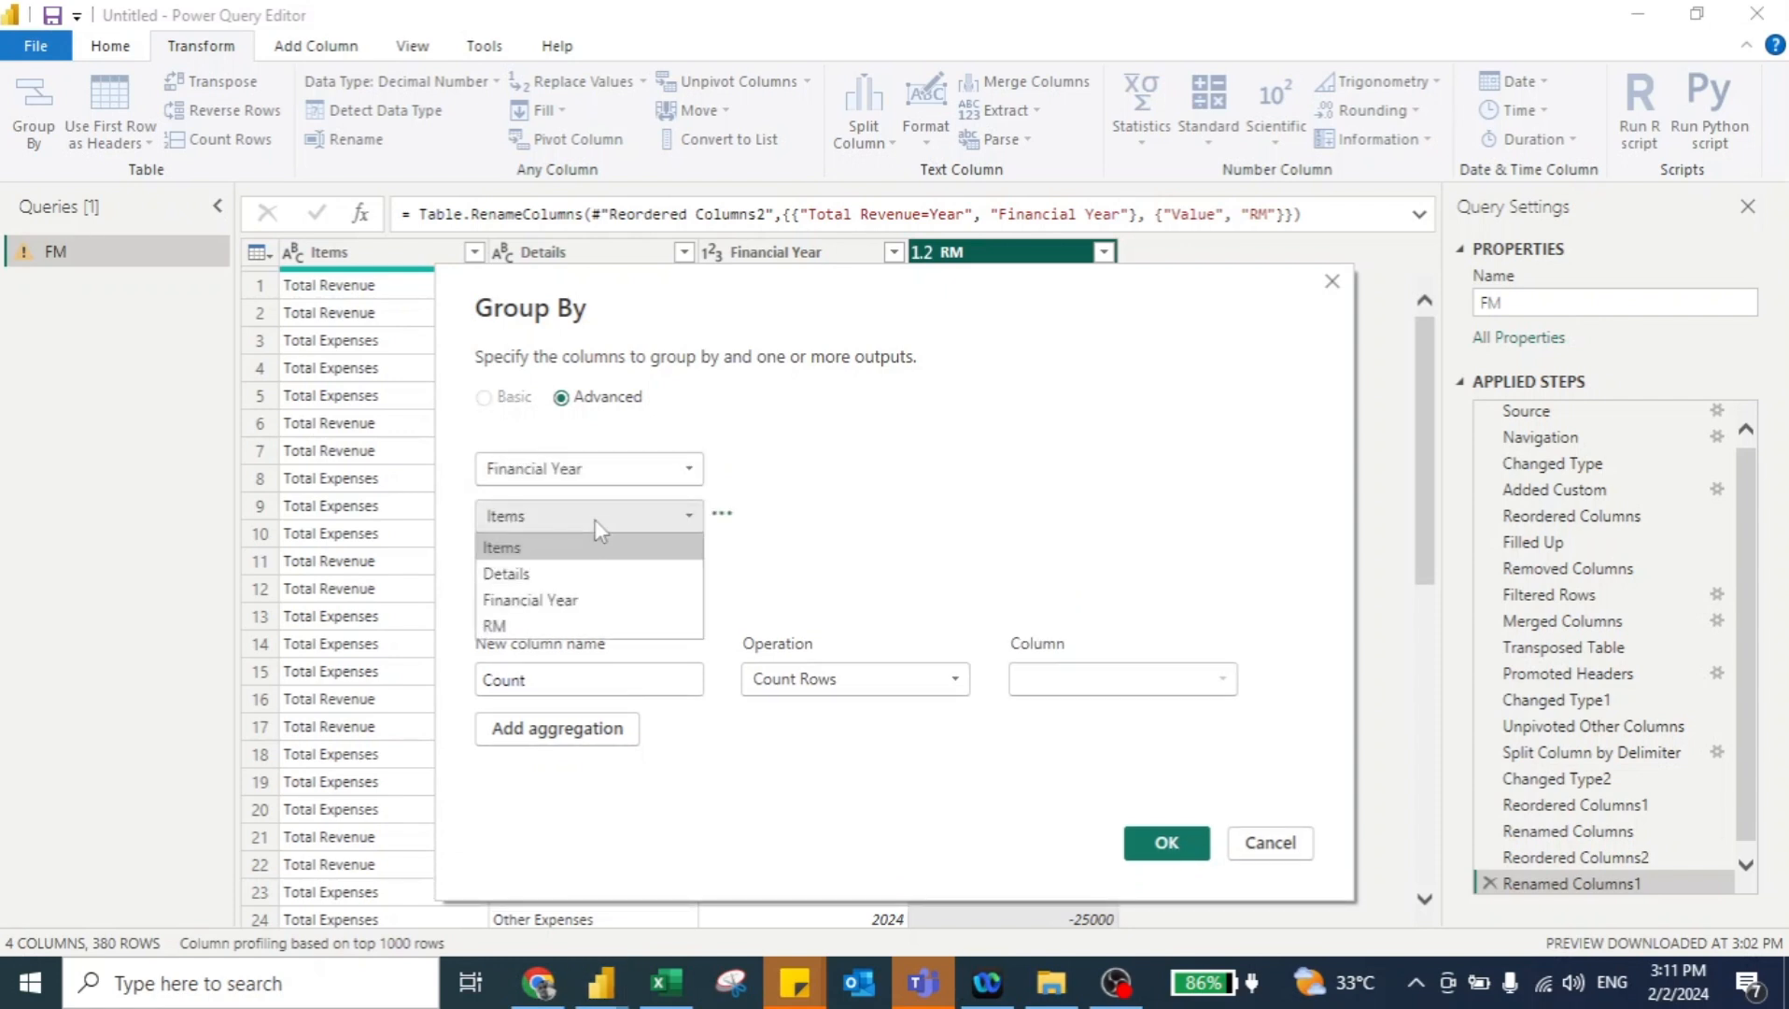
left_click(550, 550)
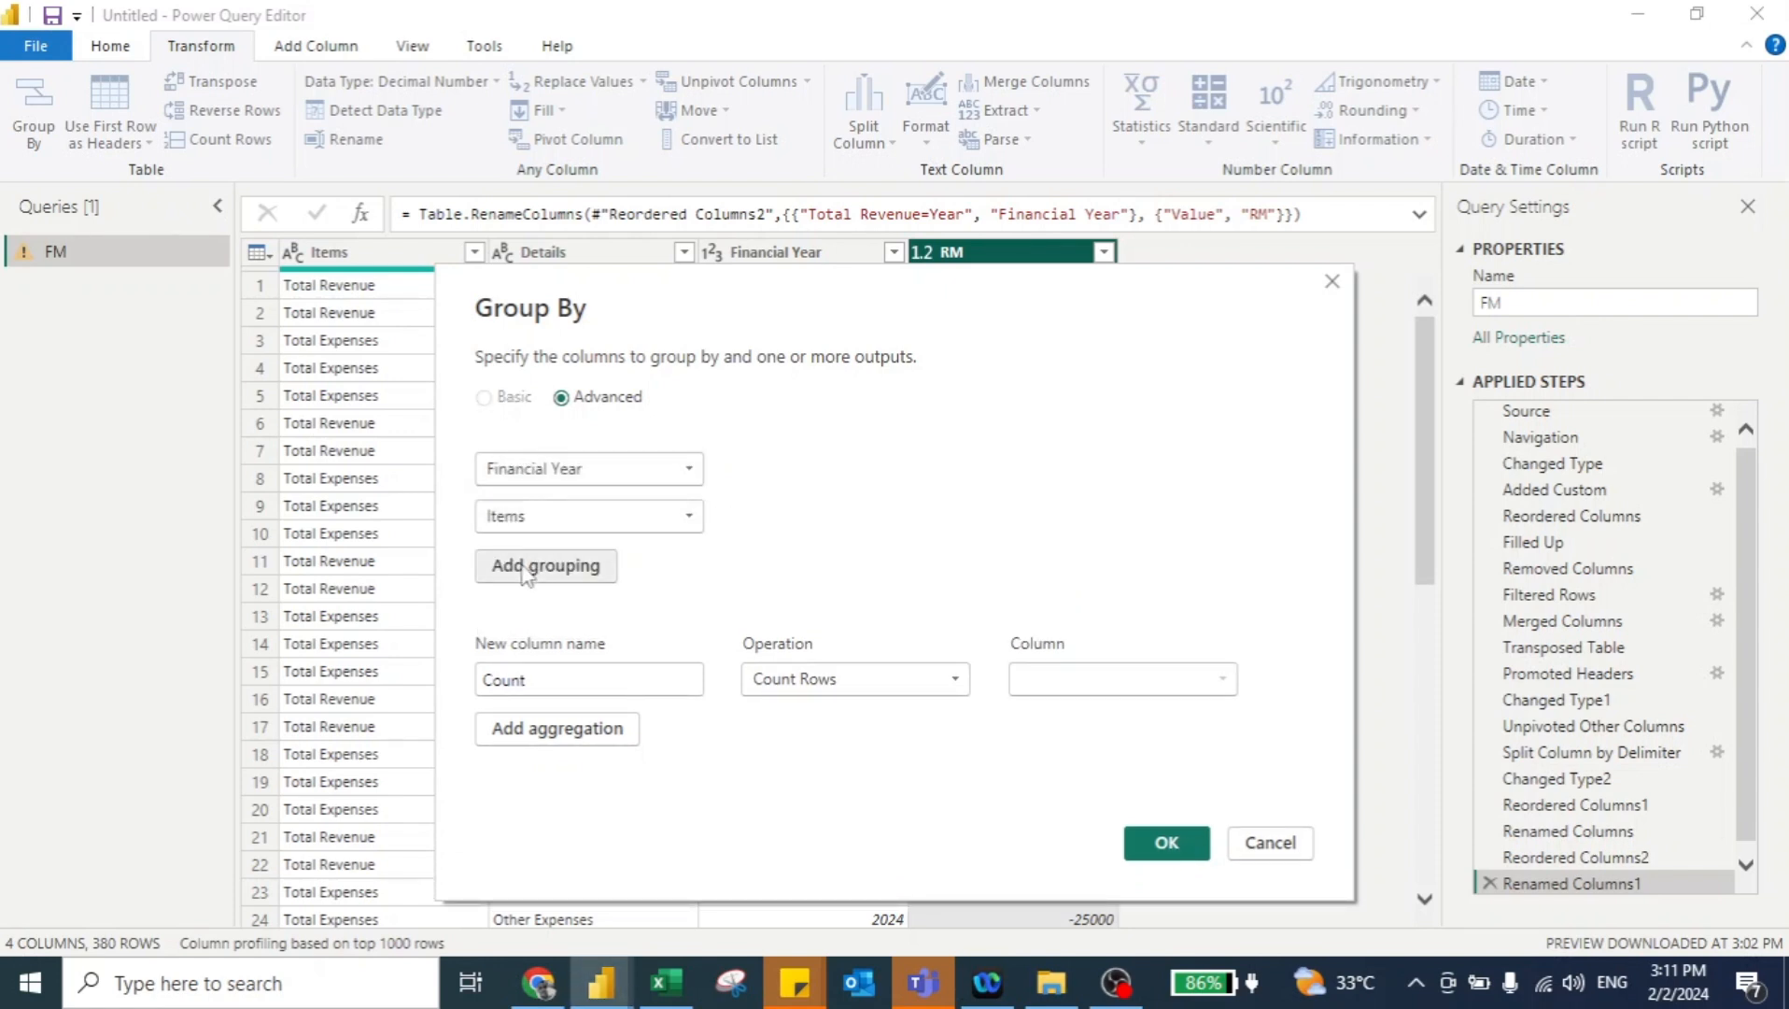
left_click(544, 566)
left_click(547, 564)
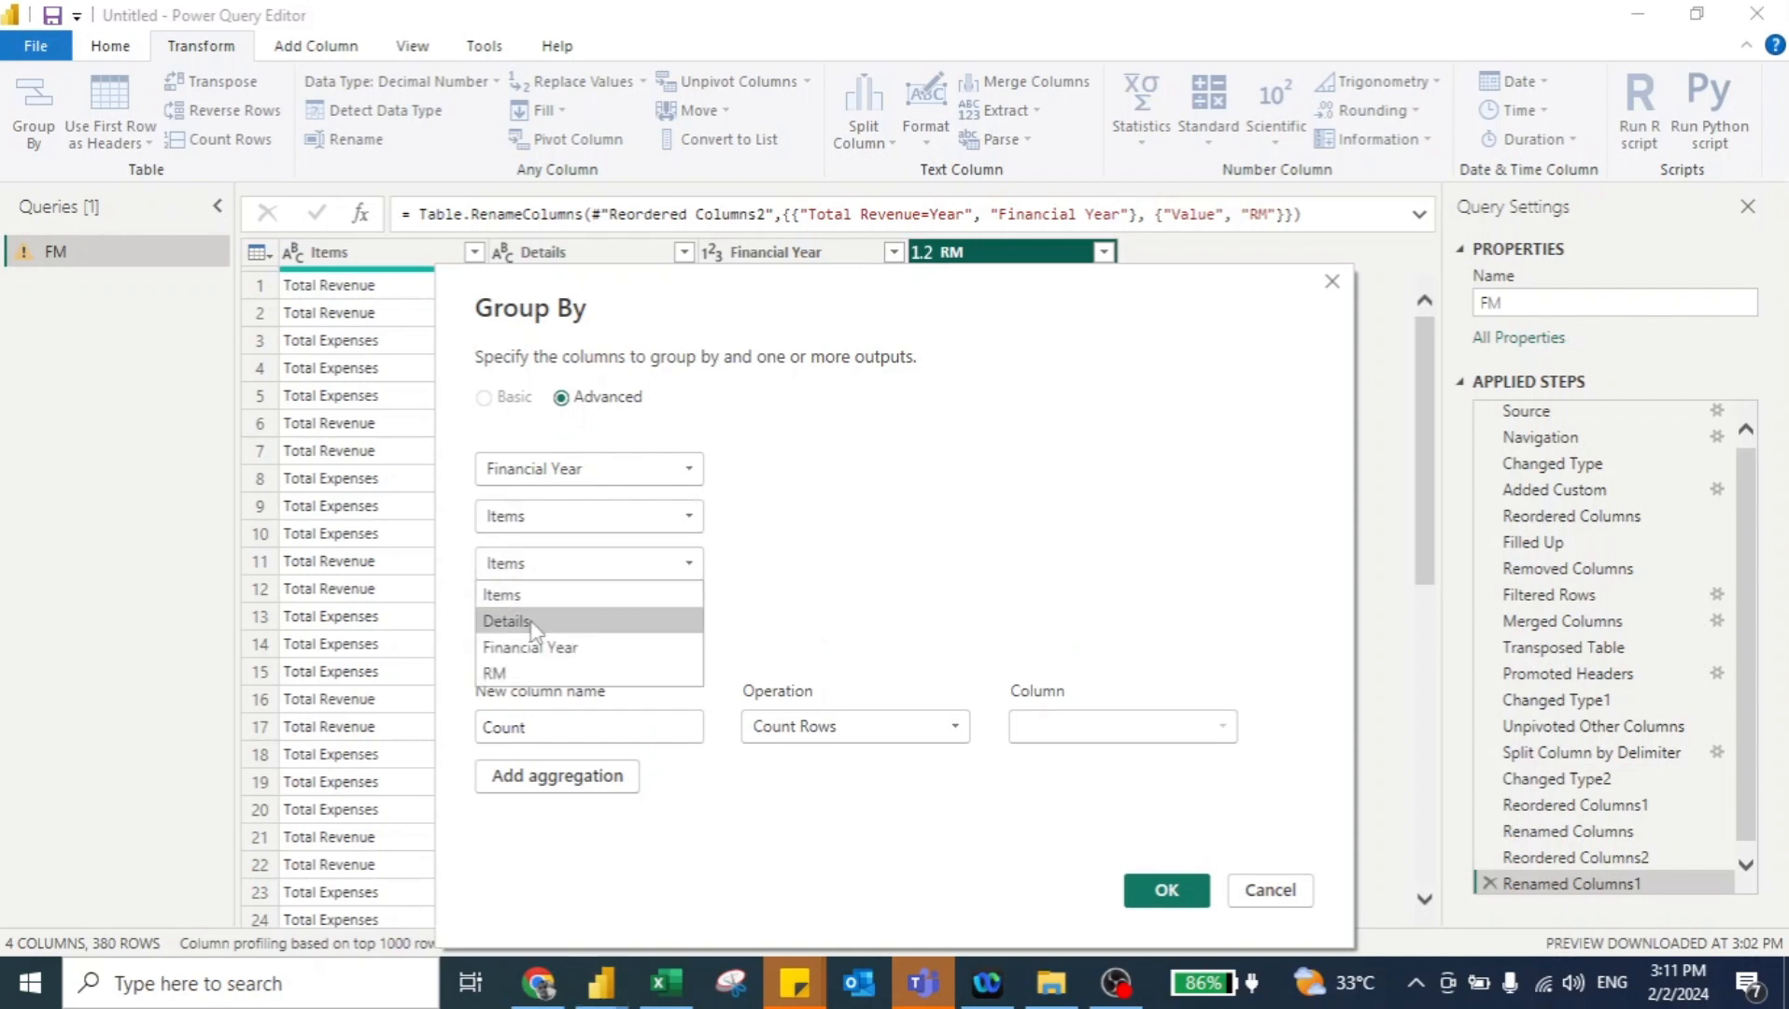
left_click(534, 623)
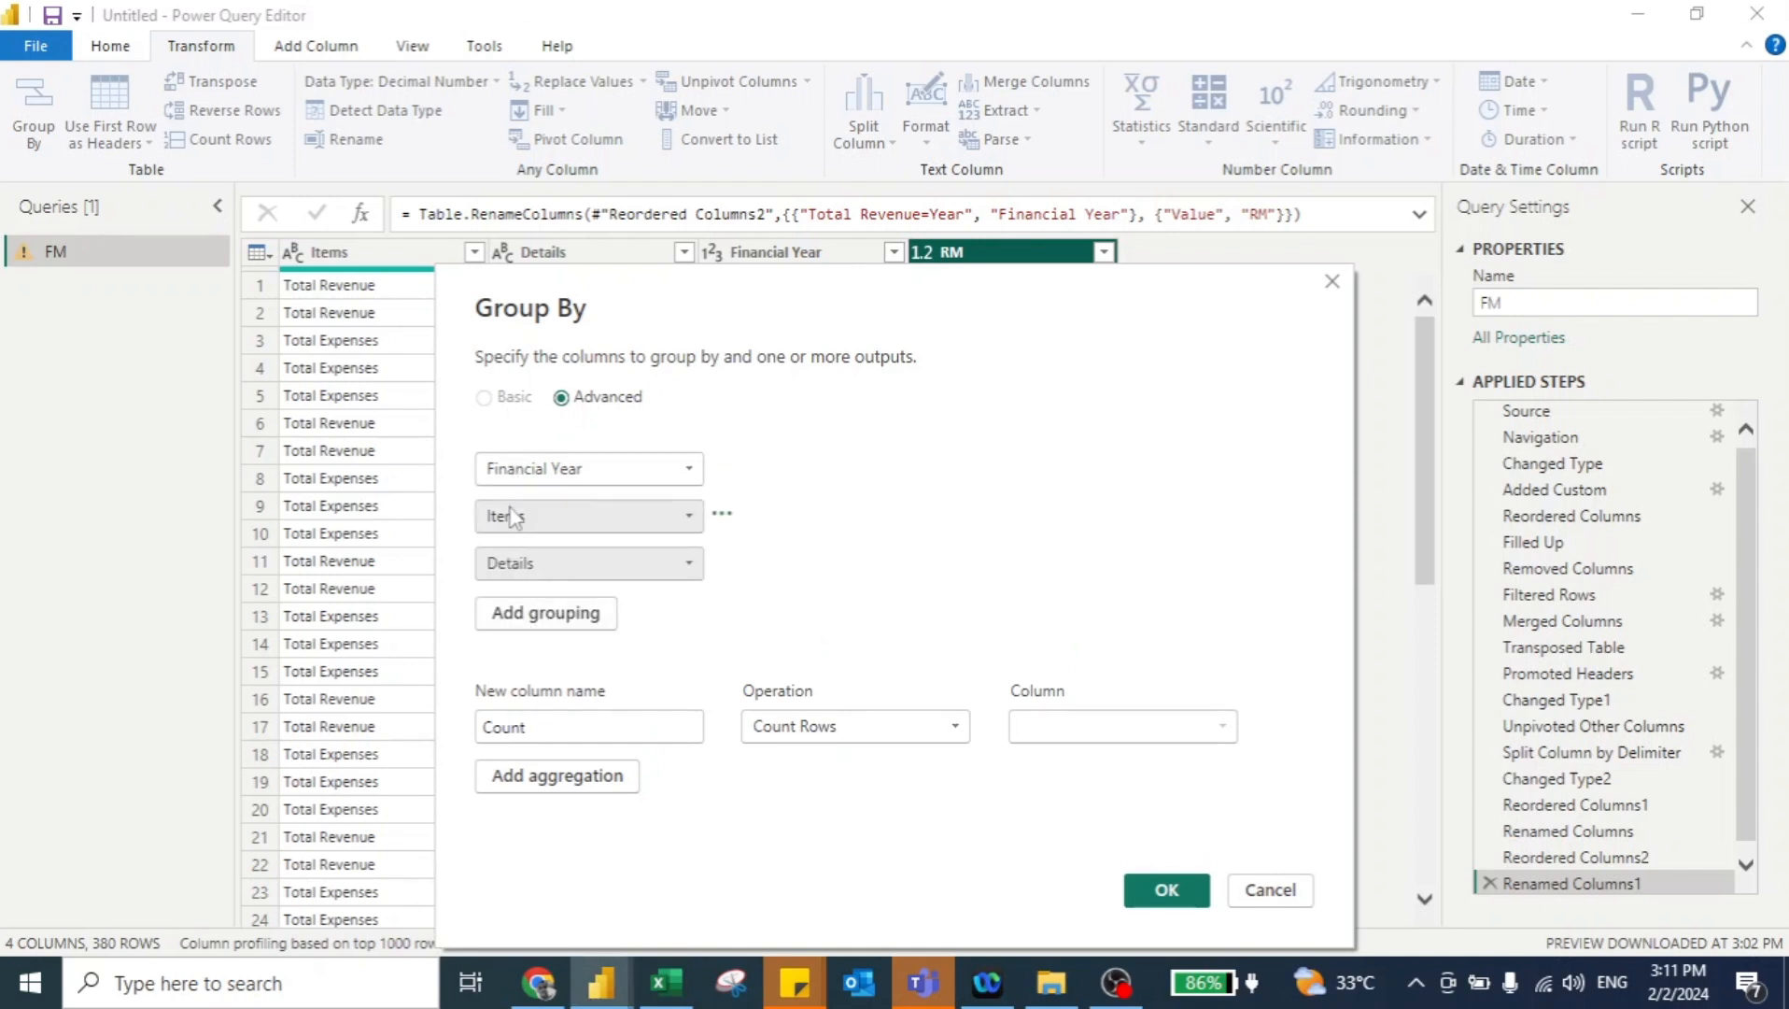
Aggregate the groups into a new column named Total that sums the RM column, and apply the grouping
left_click_drag(538, 730, 212, 726)
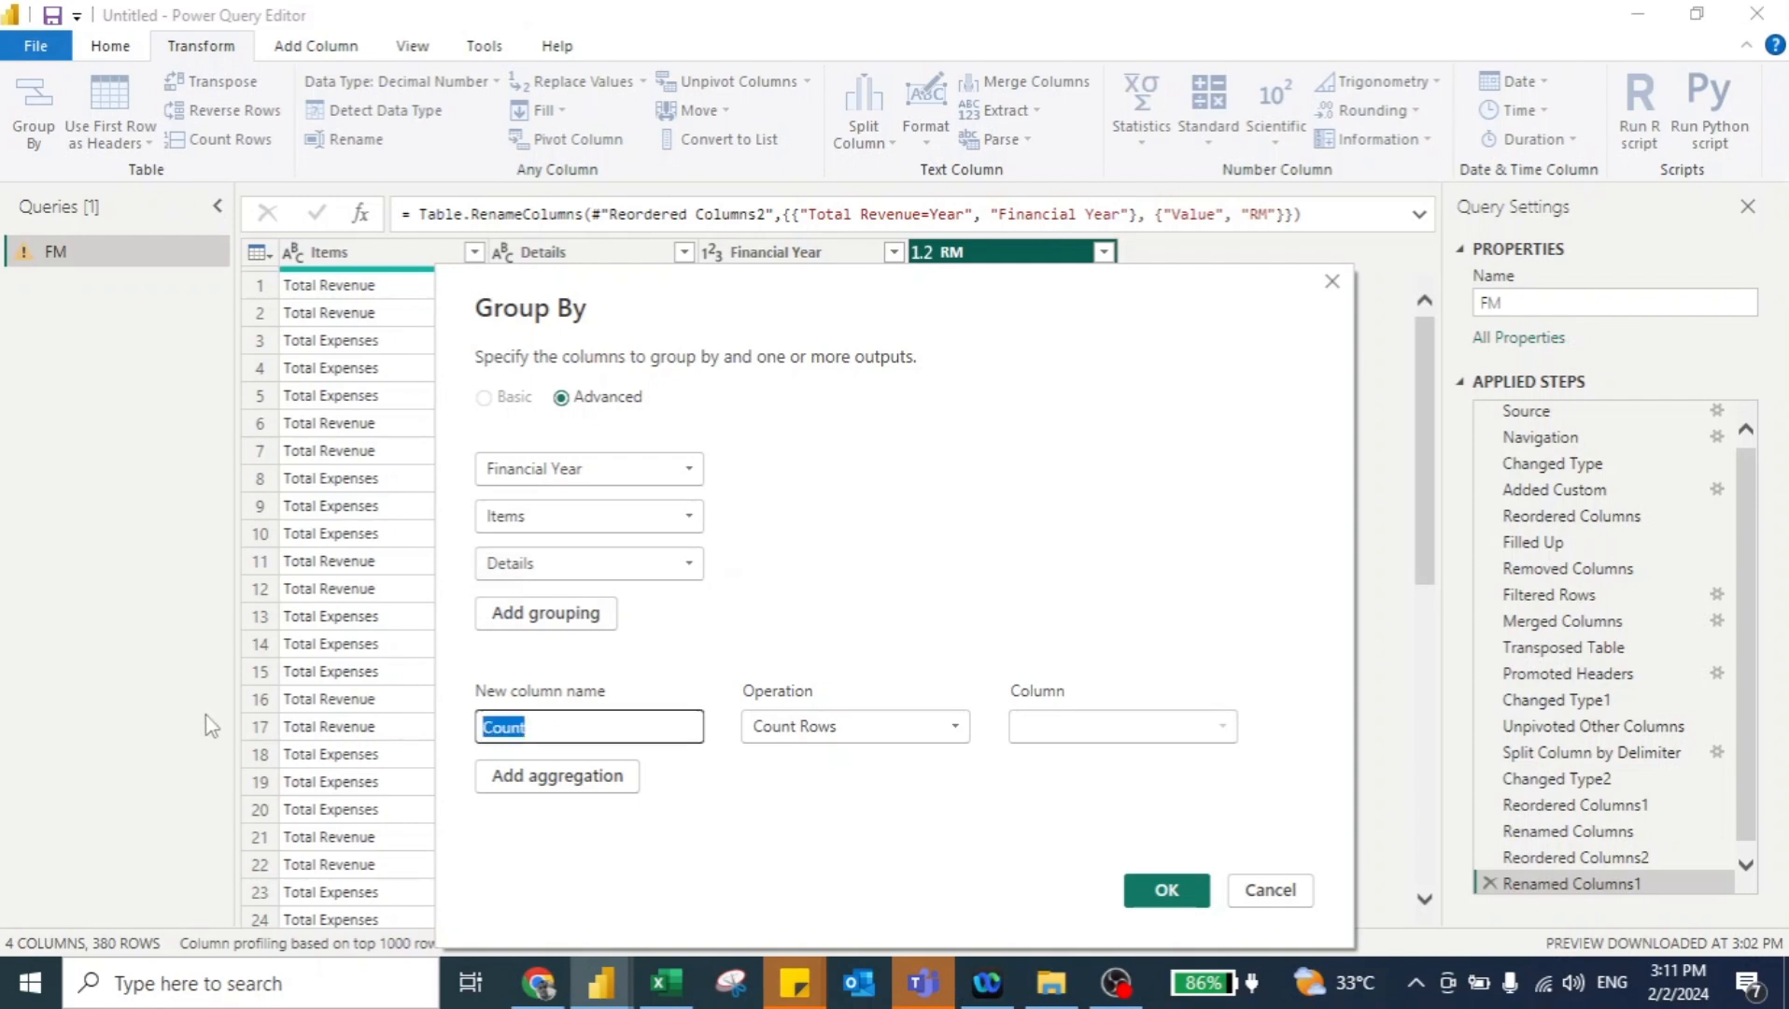
type("total")
left_click(811, 730)
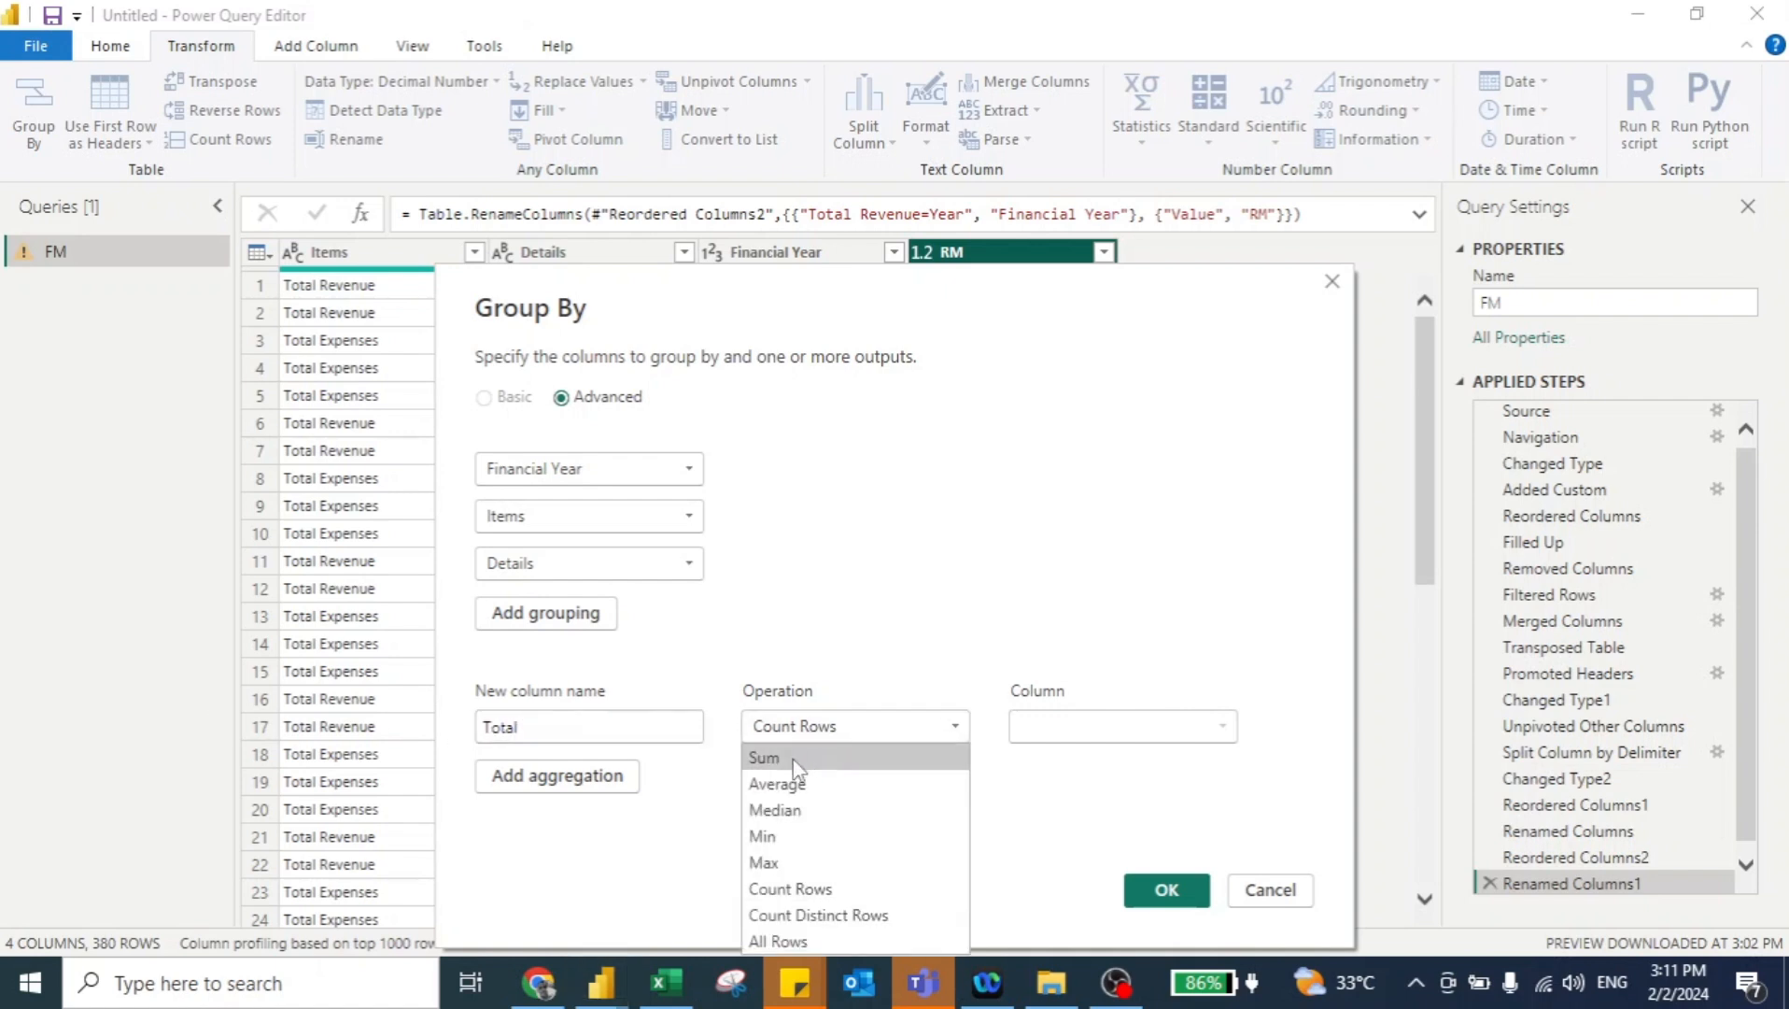
left_click(796, 770)
left_click(1063, 727)
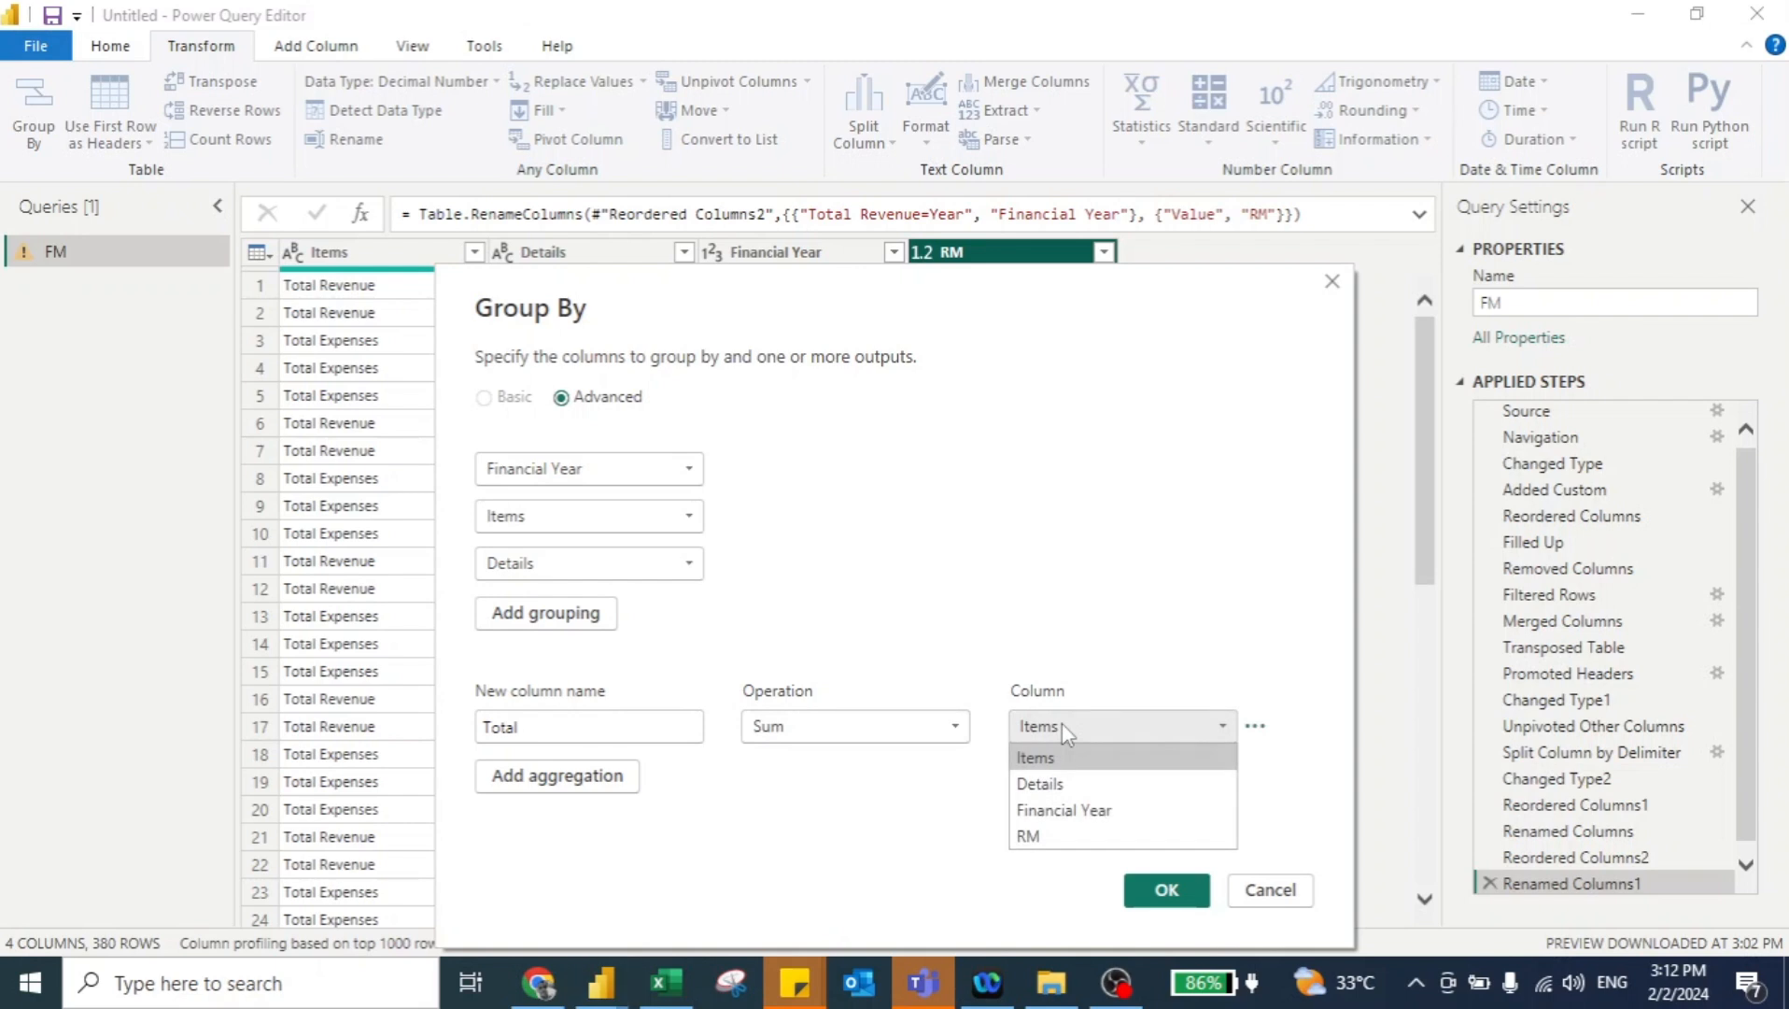
left_click(1041, 836)
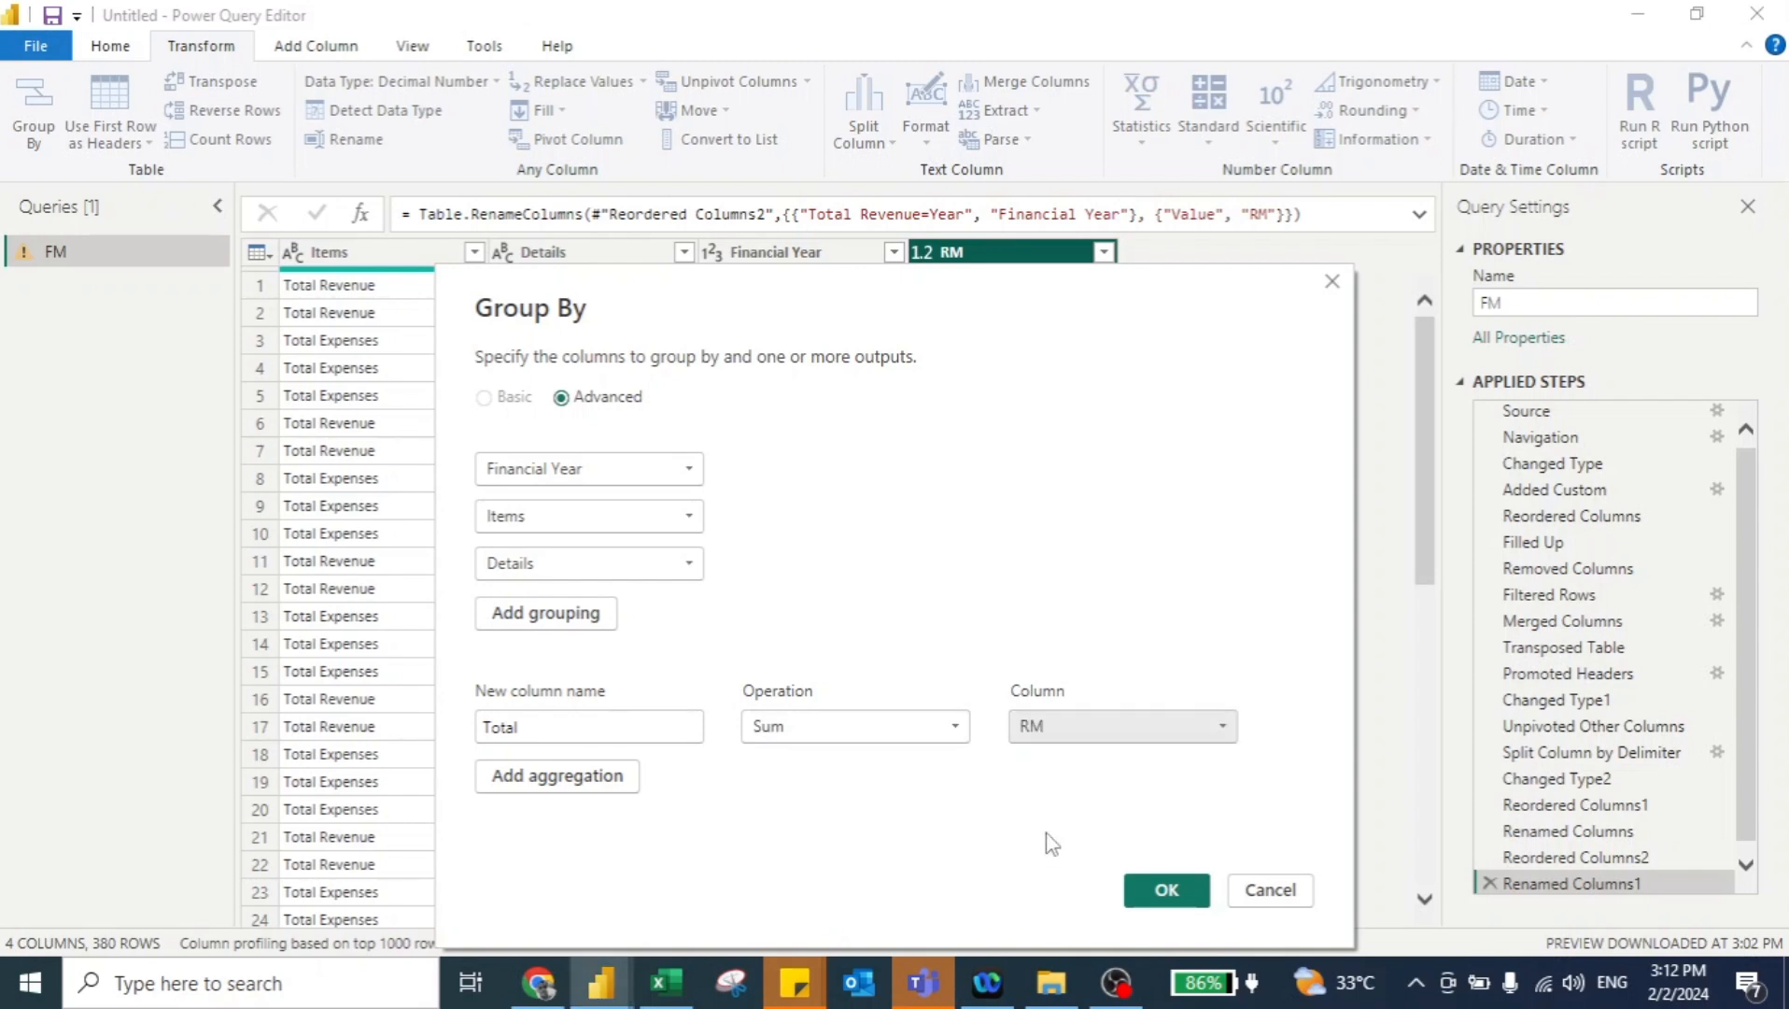
left_click(1179, 892)
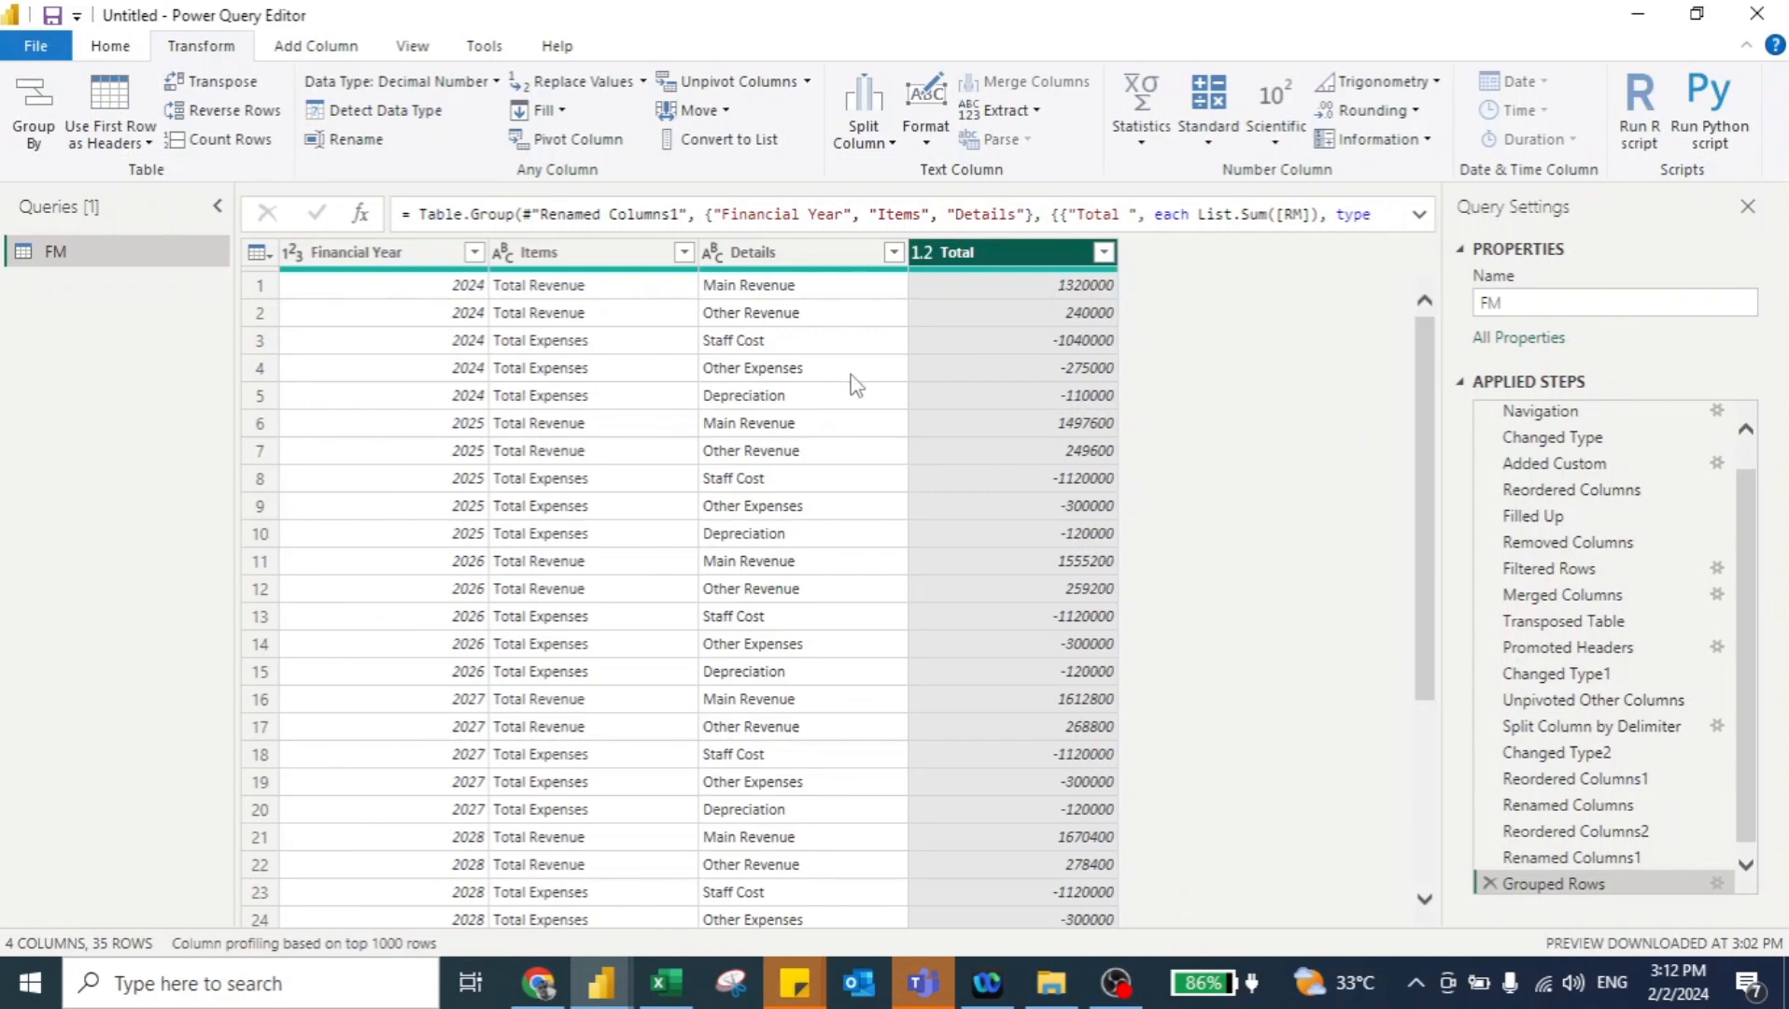
Check the grouped 2024 Main Revenue against the sum of its February to December 2024 cells on the FM sheet in Excel
key("alt+Tab")
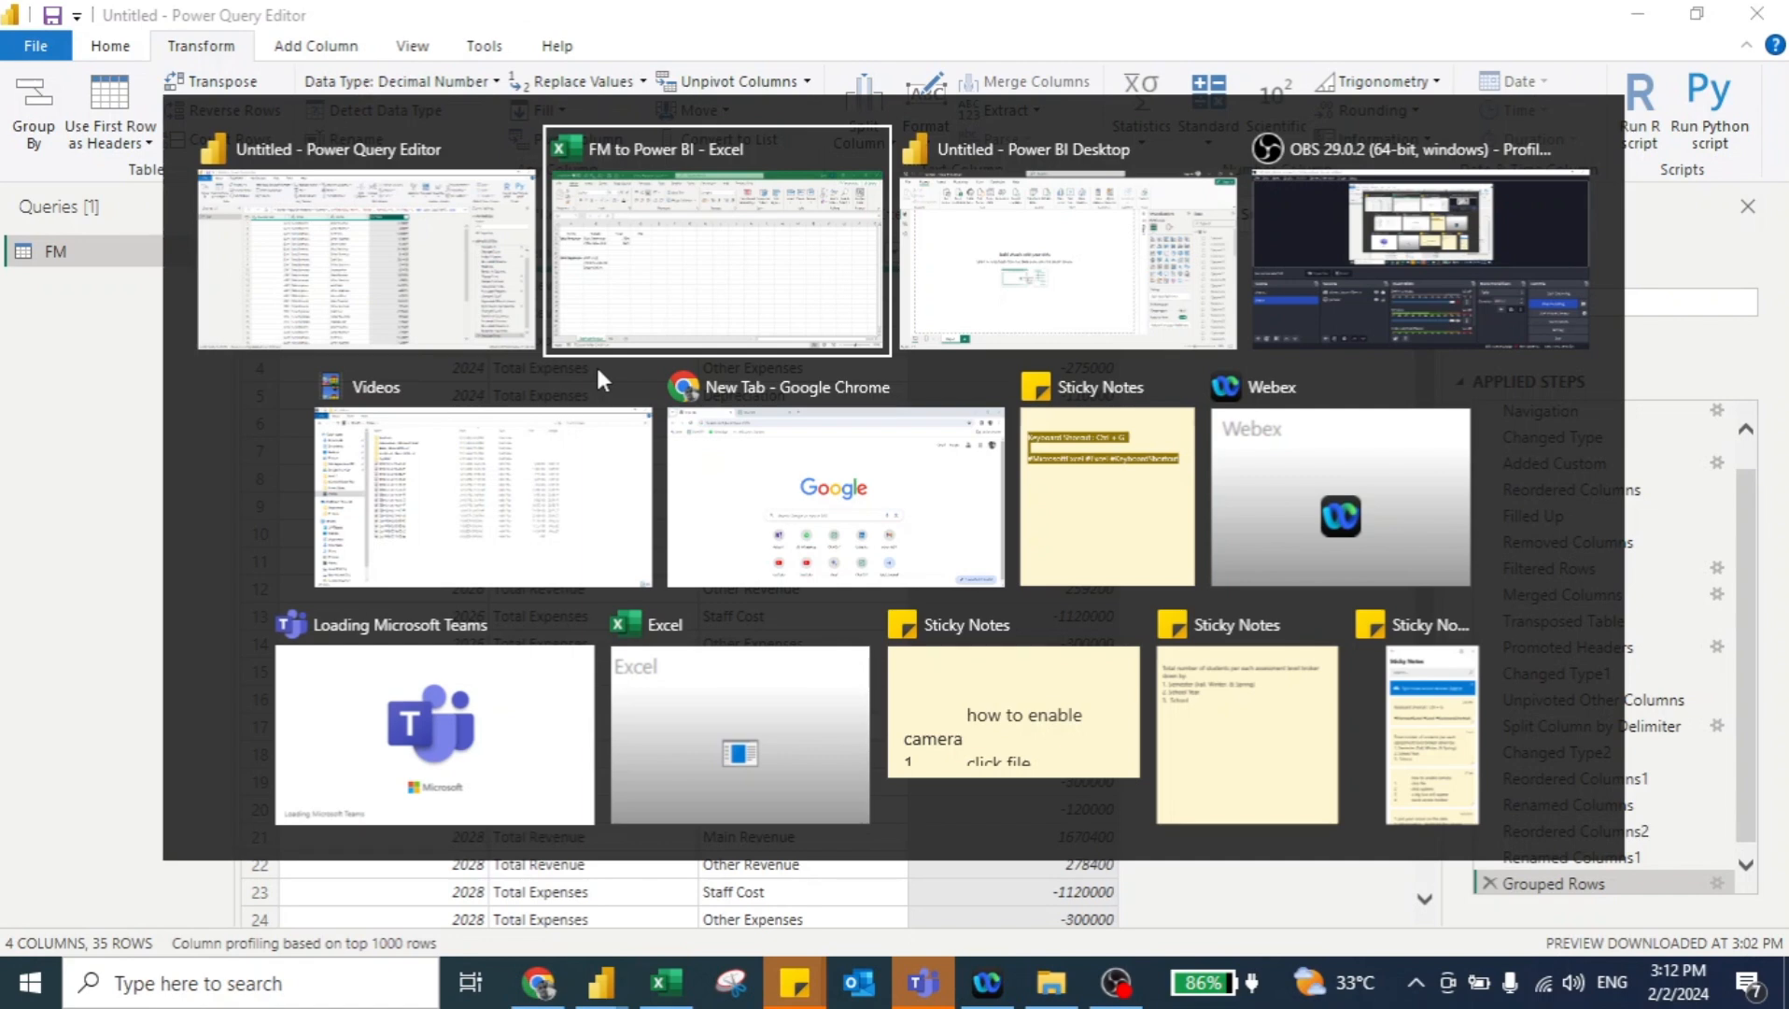
key("ctrl+Page_Down")
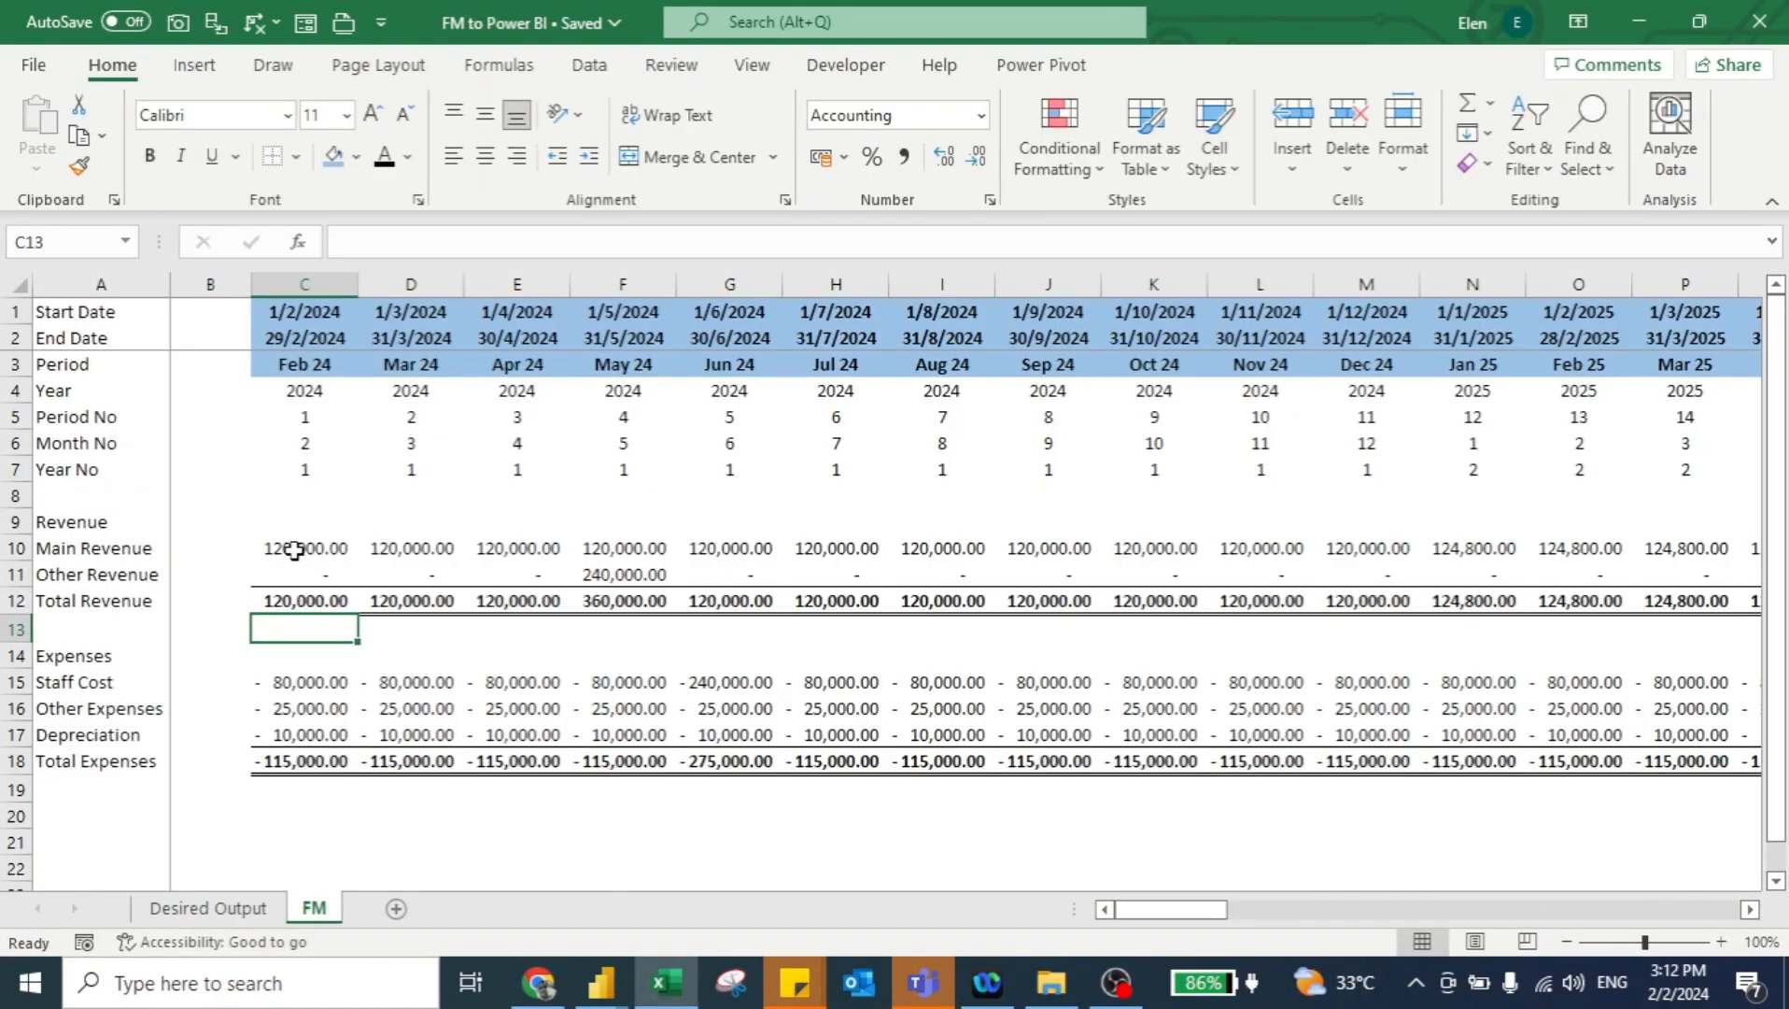
left_click(293, 549)
key("shift+Right")
key("shift+Right")
key("shift+Right")
key("shift+Right")
key("shift+Right")
key("shift+Right")
key("shift+Right")
key("shift+Right")
key("shift+Right")
key("shift+Right")
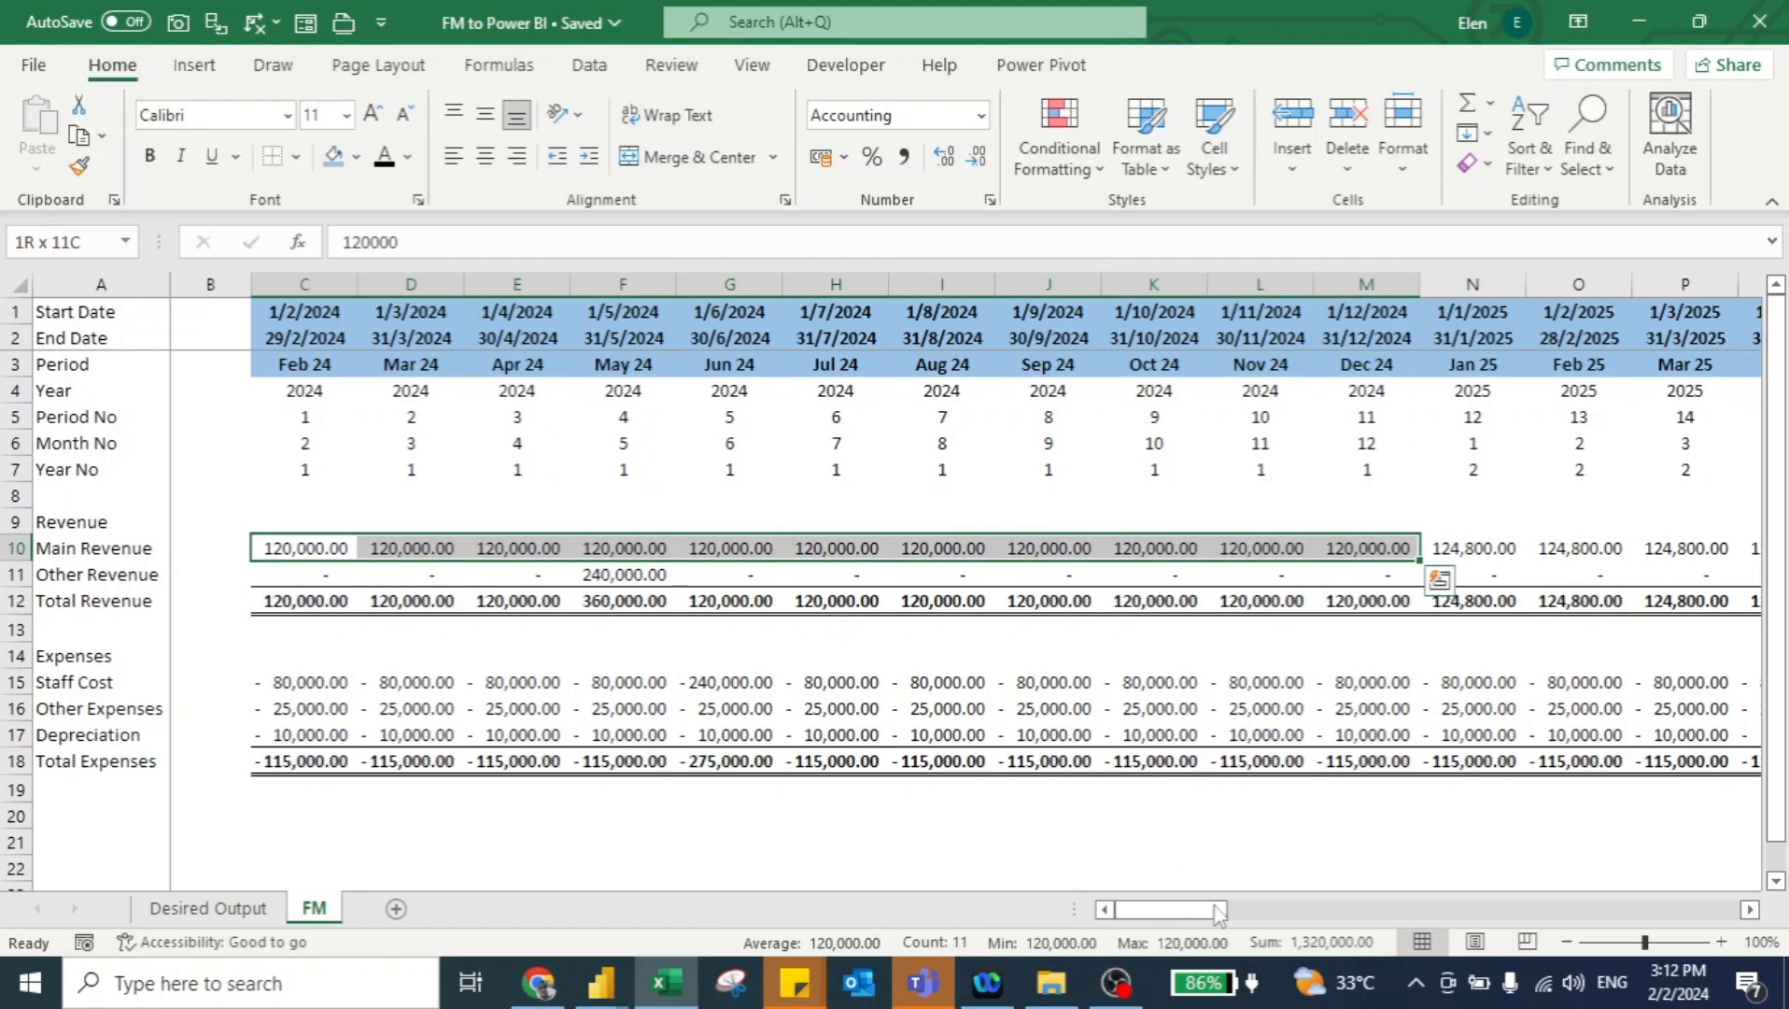
key("alt+Tab")
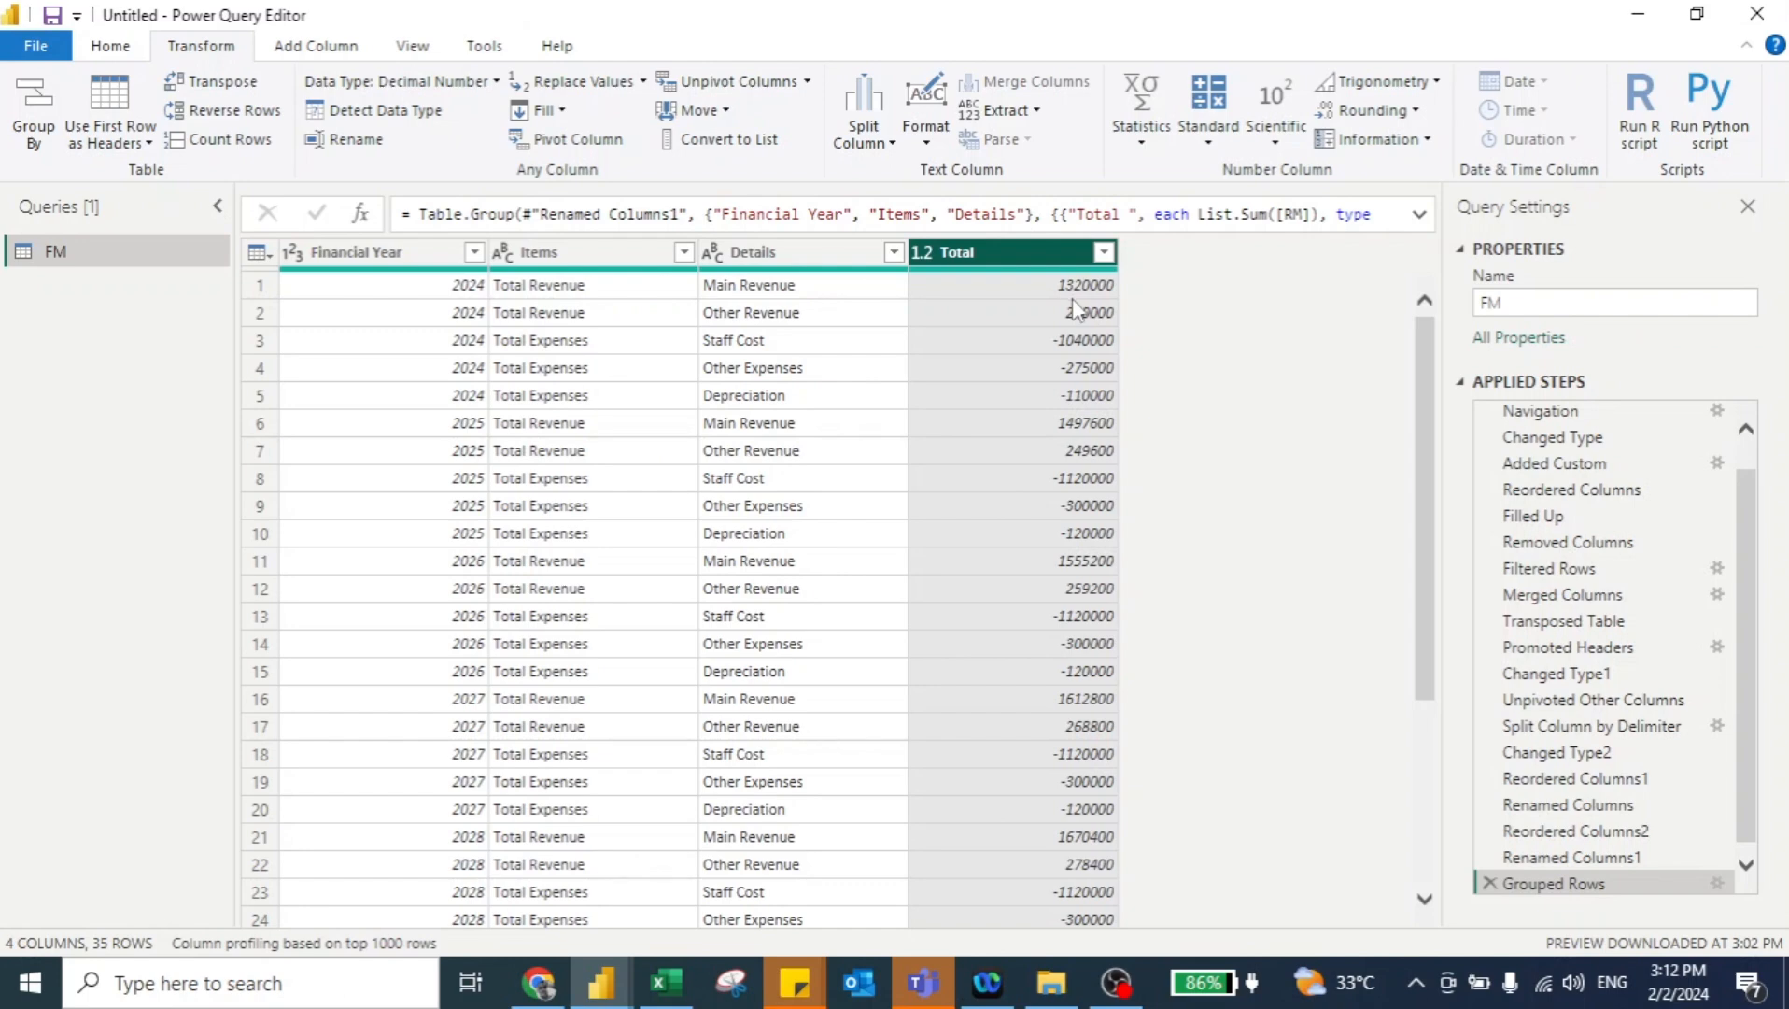
key("alt+Tab")
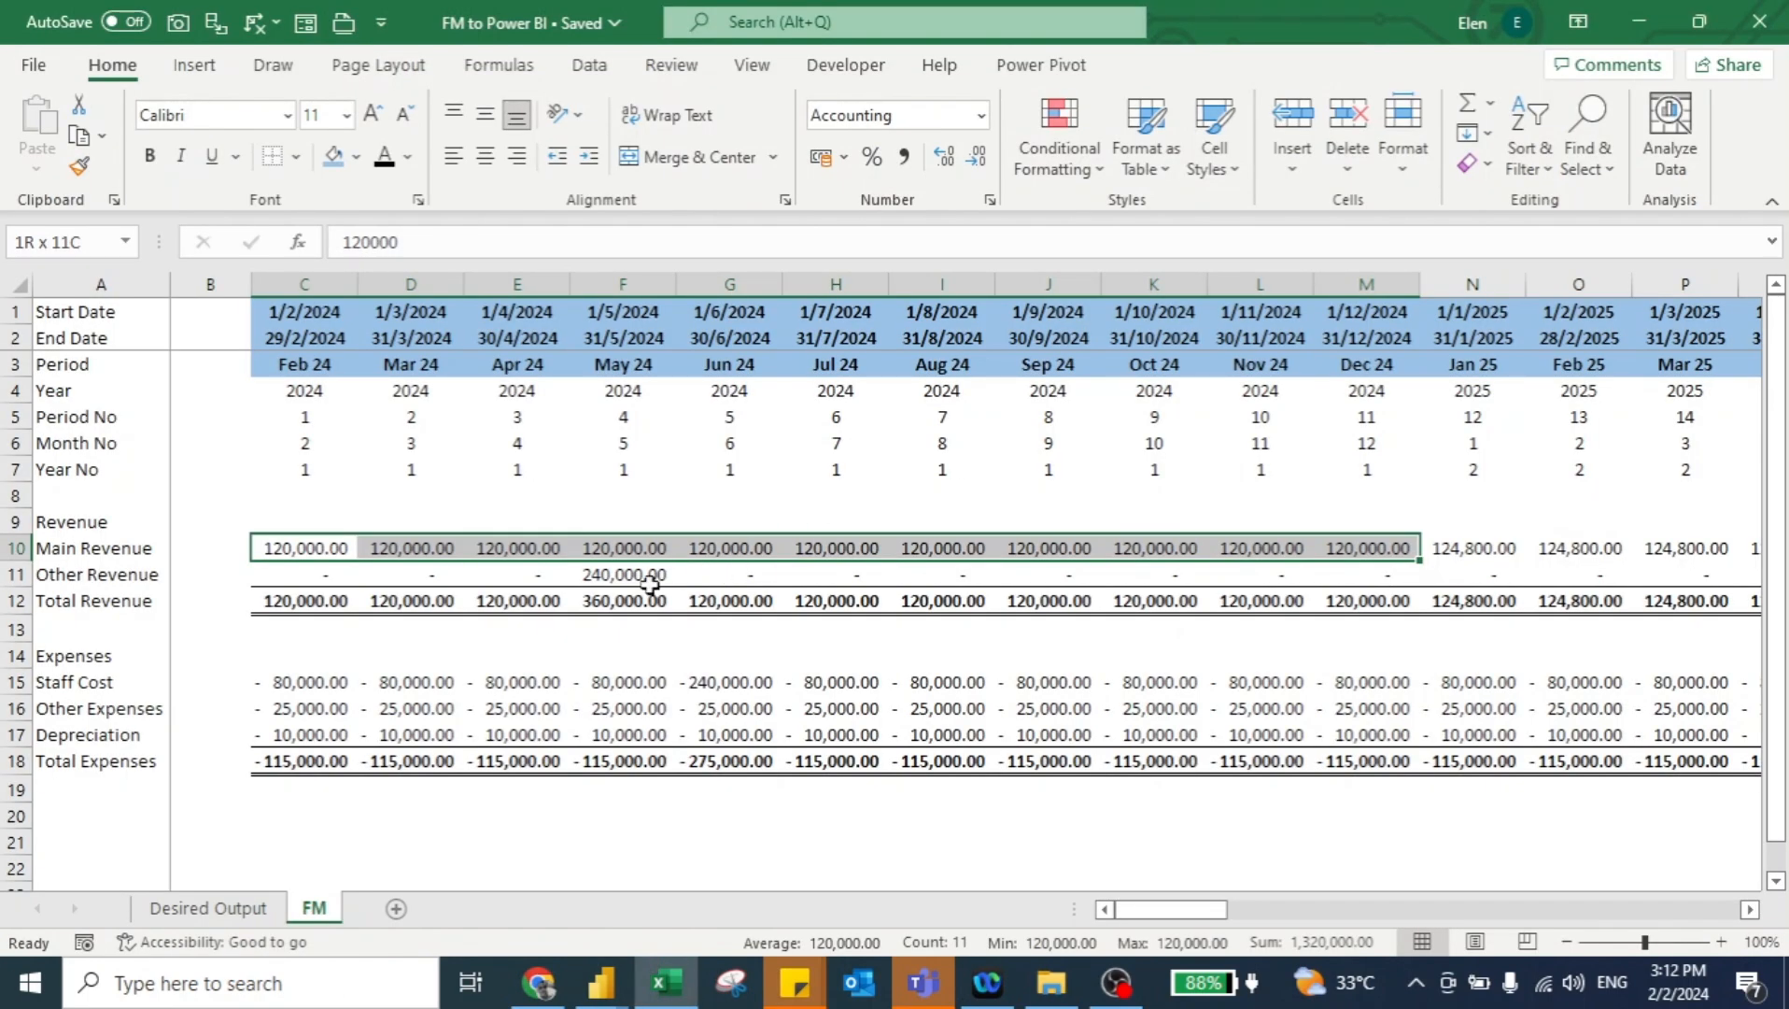
key("alt+Tab")
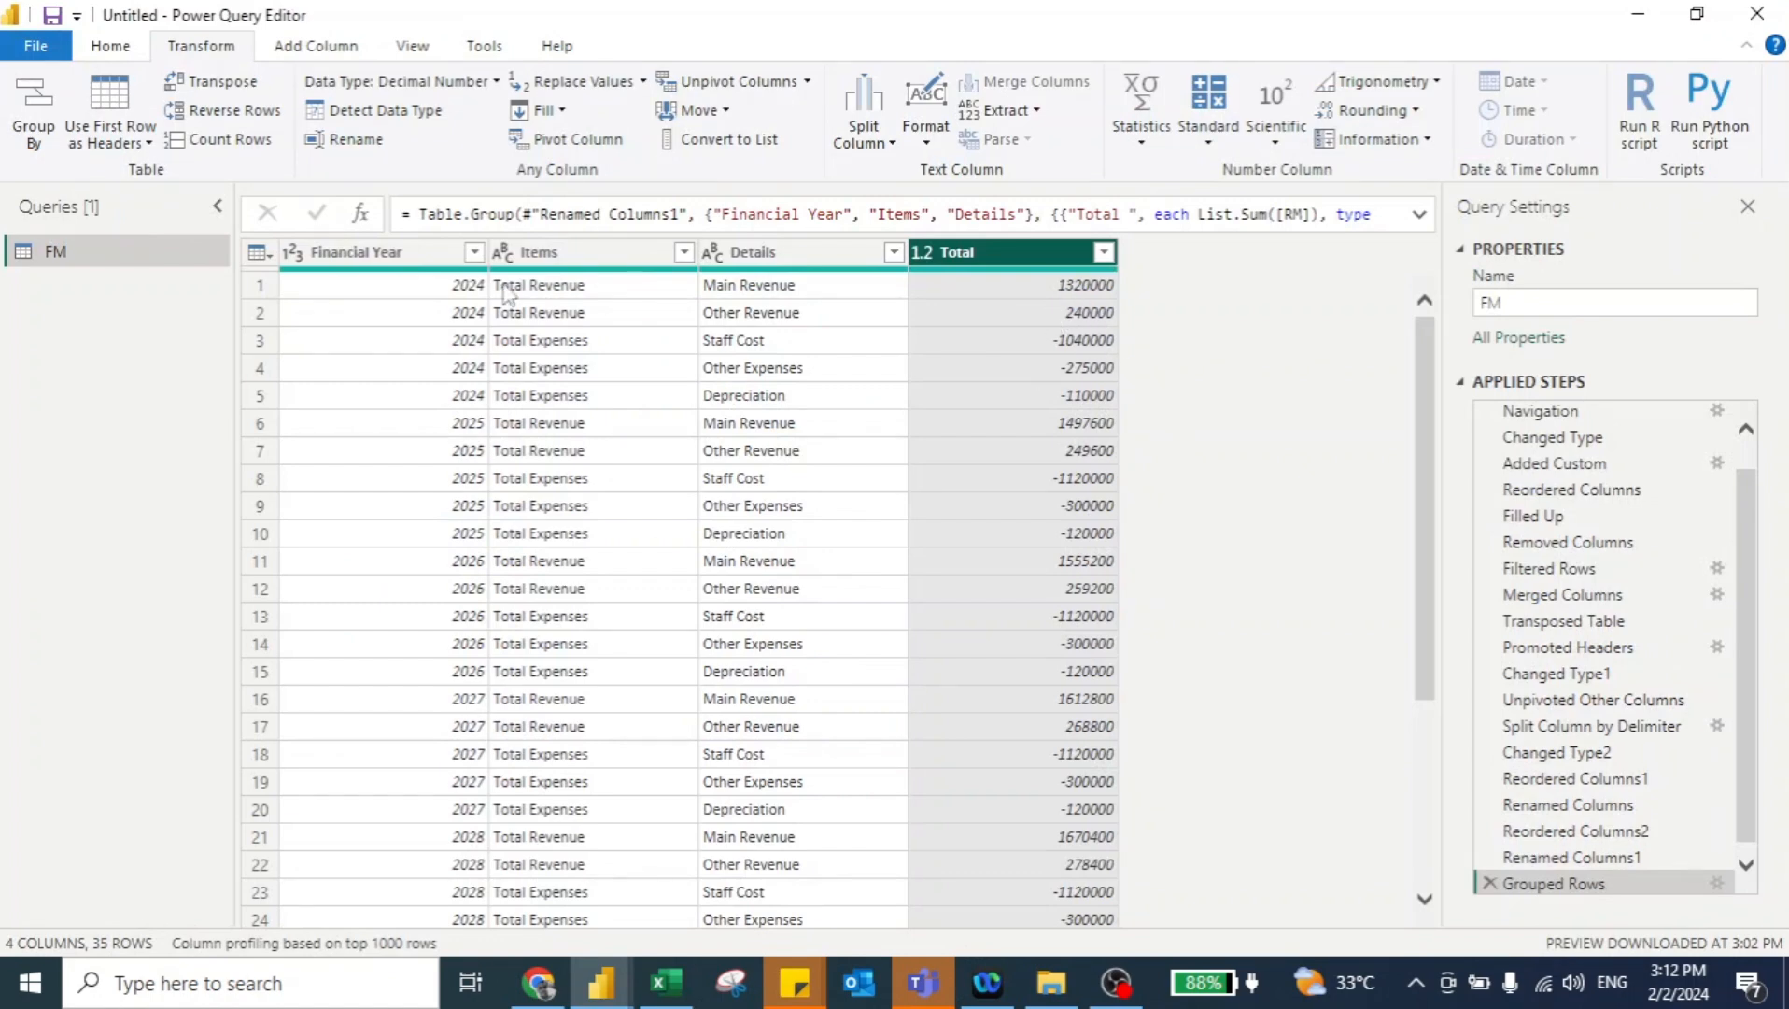
Move the Financial Year column between Details and Total
left_click(389, 255)
left_click_drag(470, 258, 918, 295)
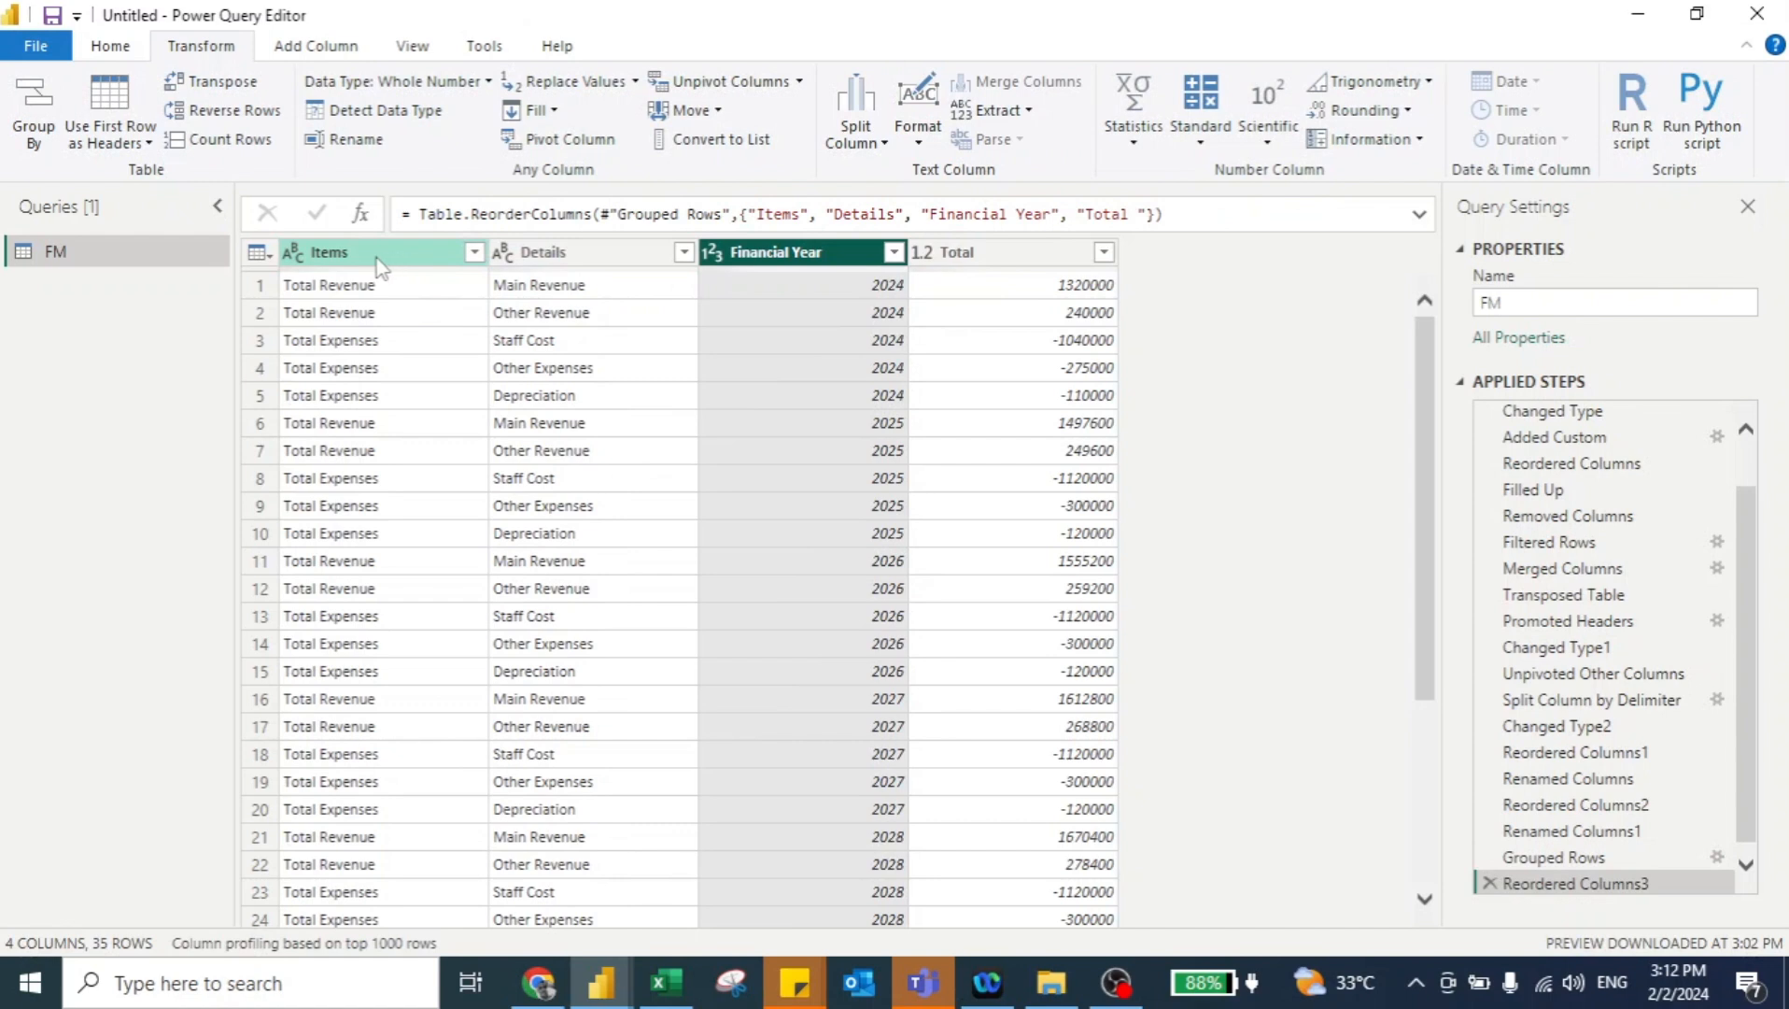
Rename the Total column to RM and set its data type to Fixed decimal number
double_click(962, 252)
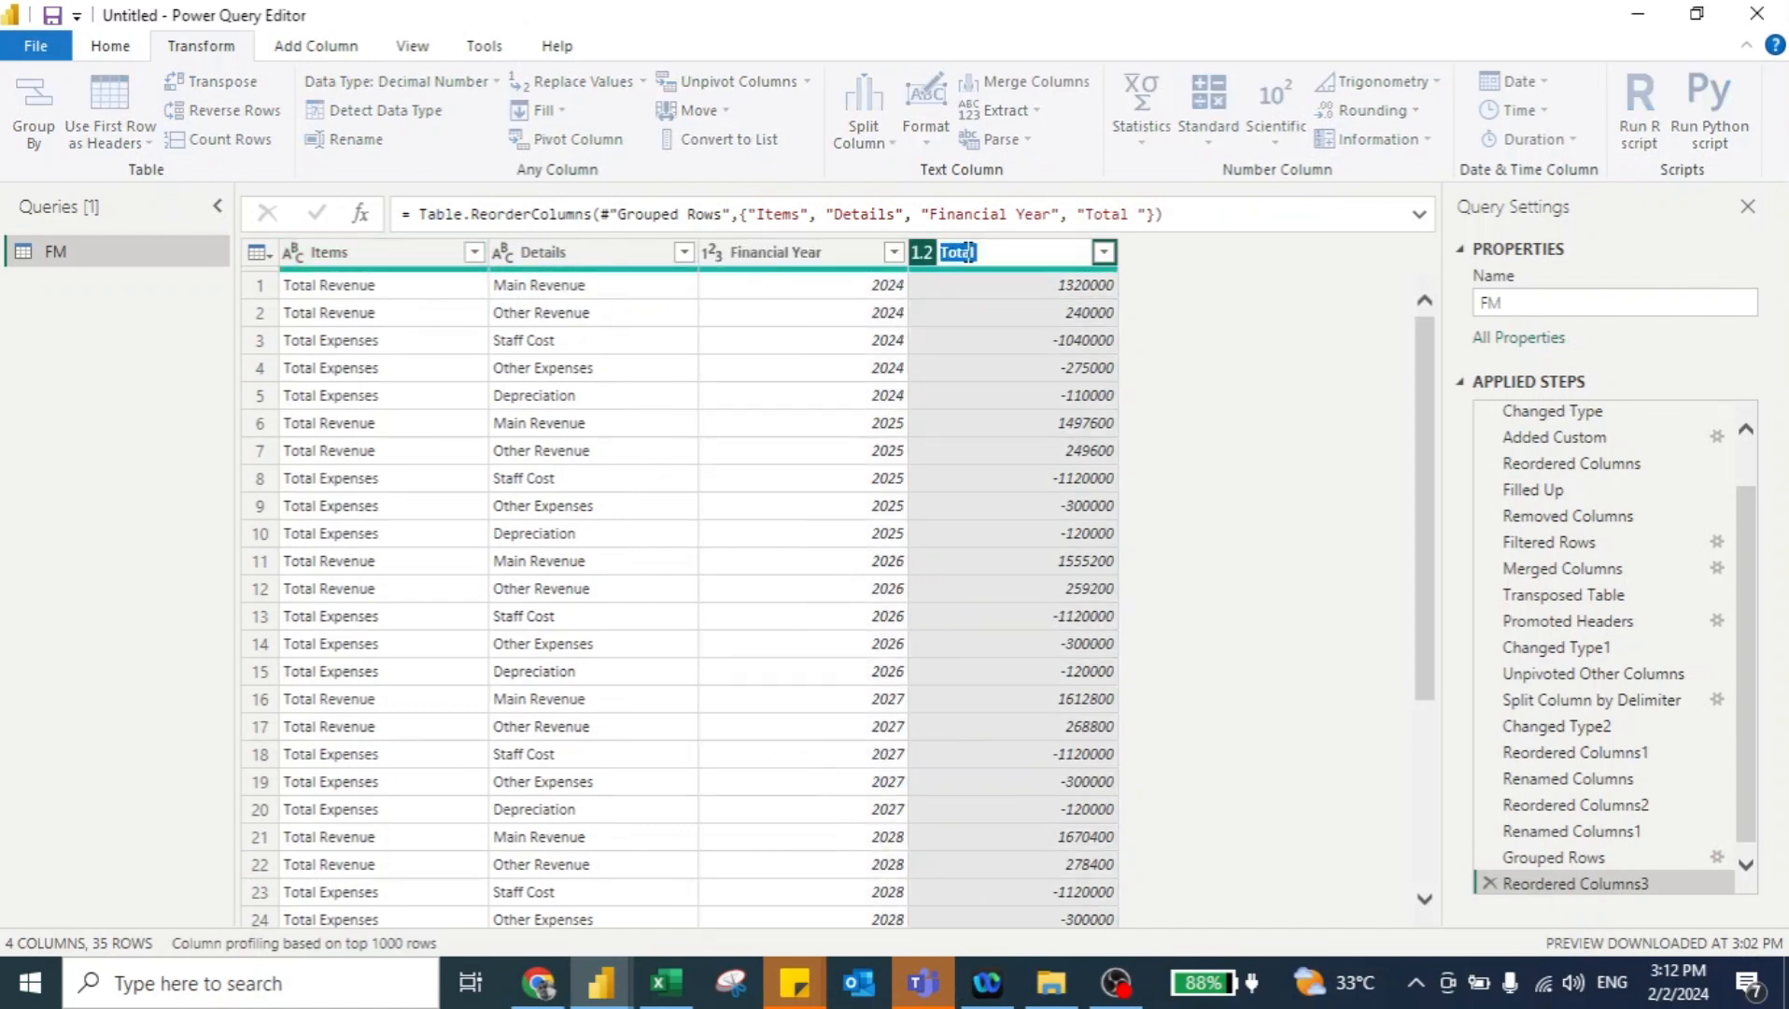
type("RM")
key("Return")
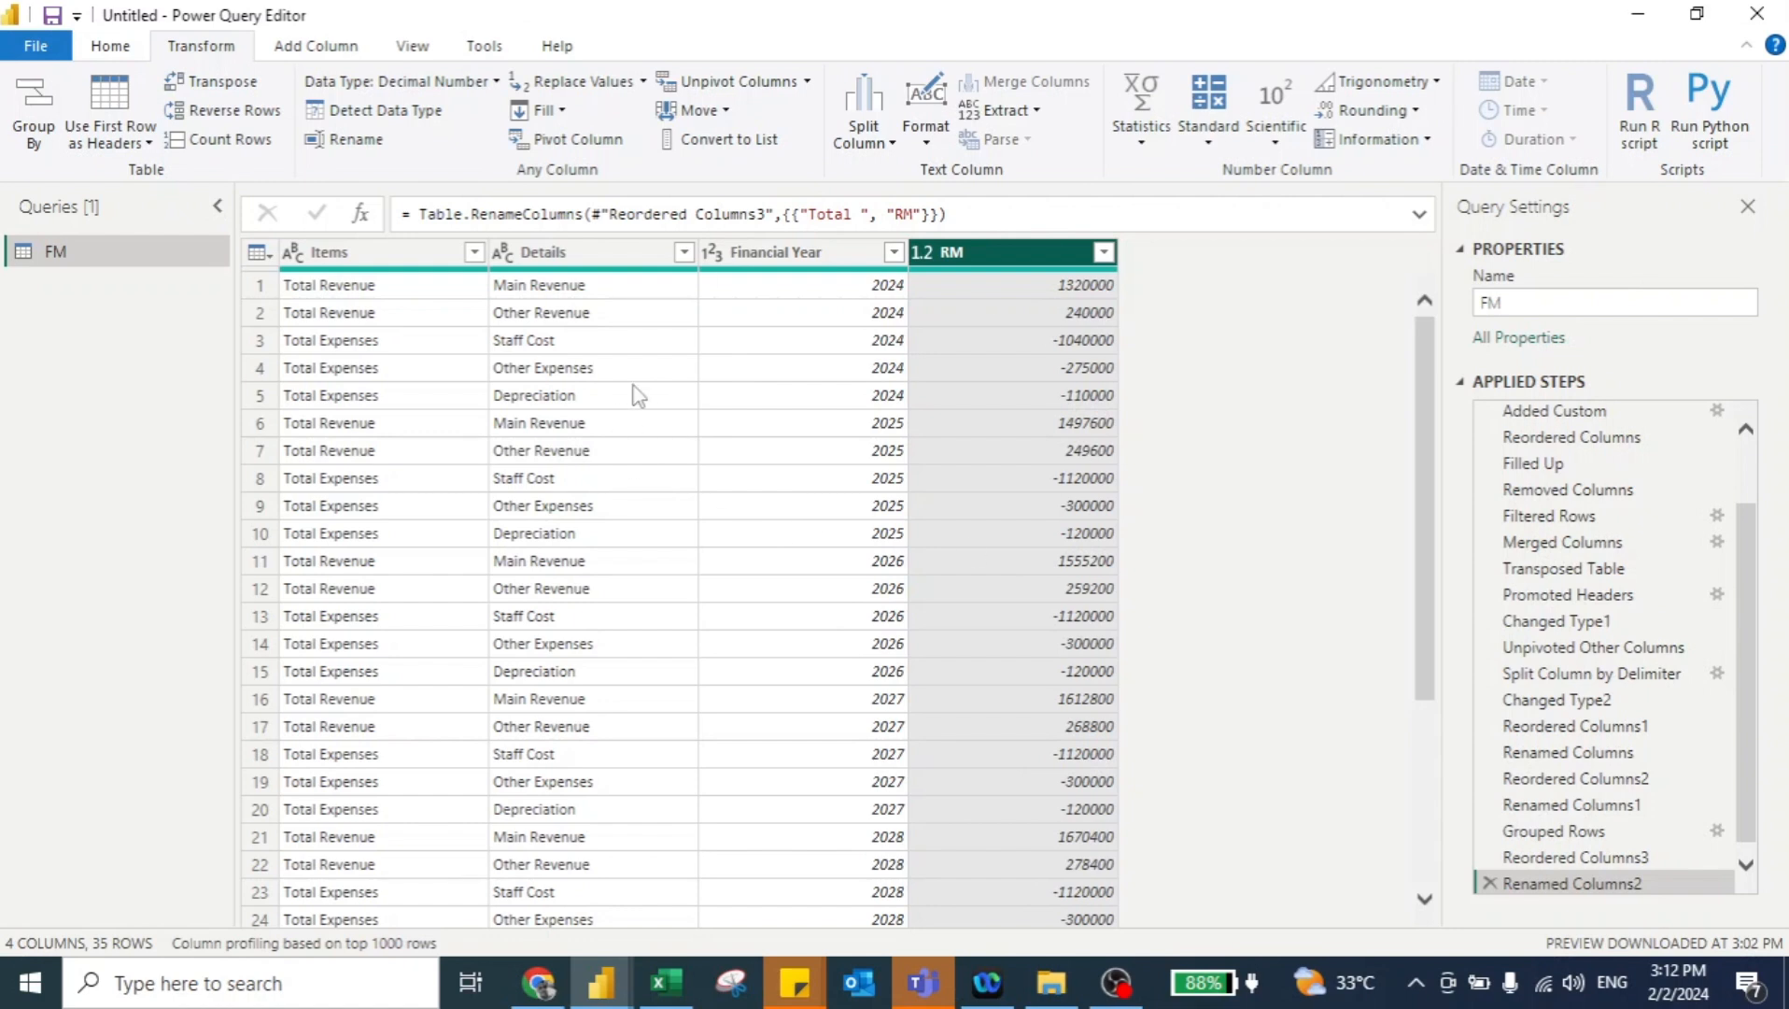
left_click(925, 251)
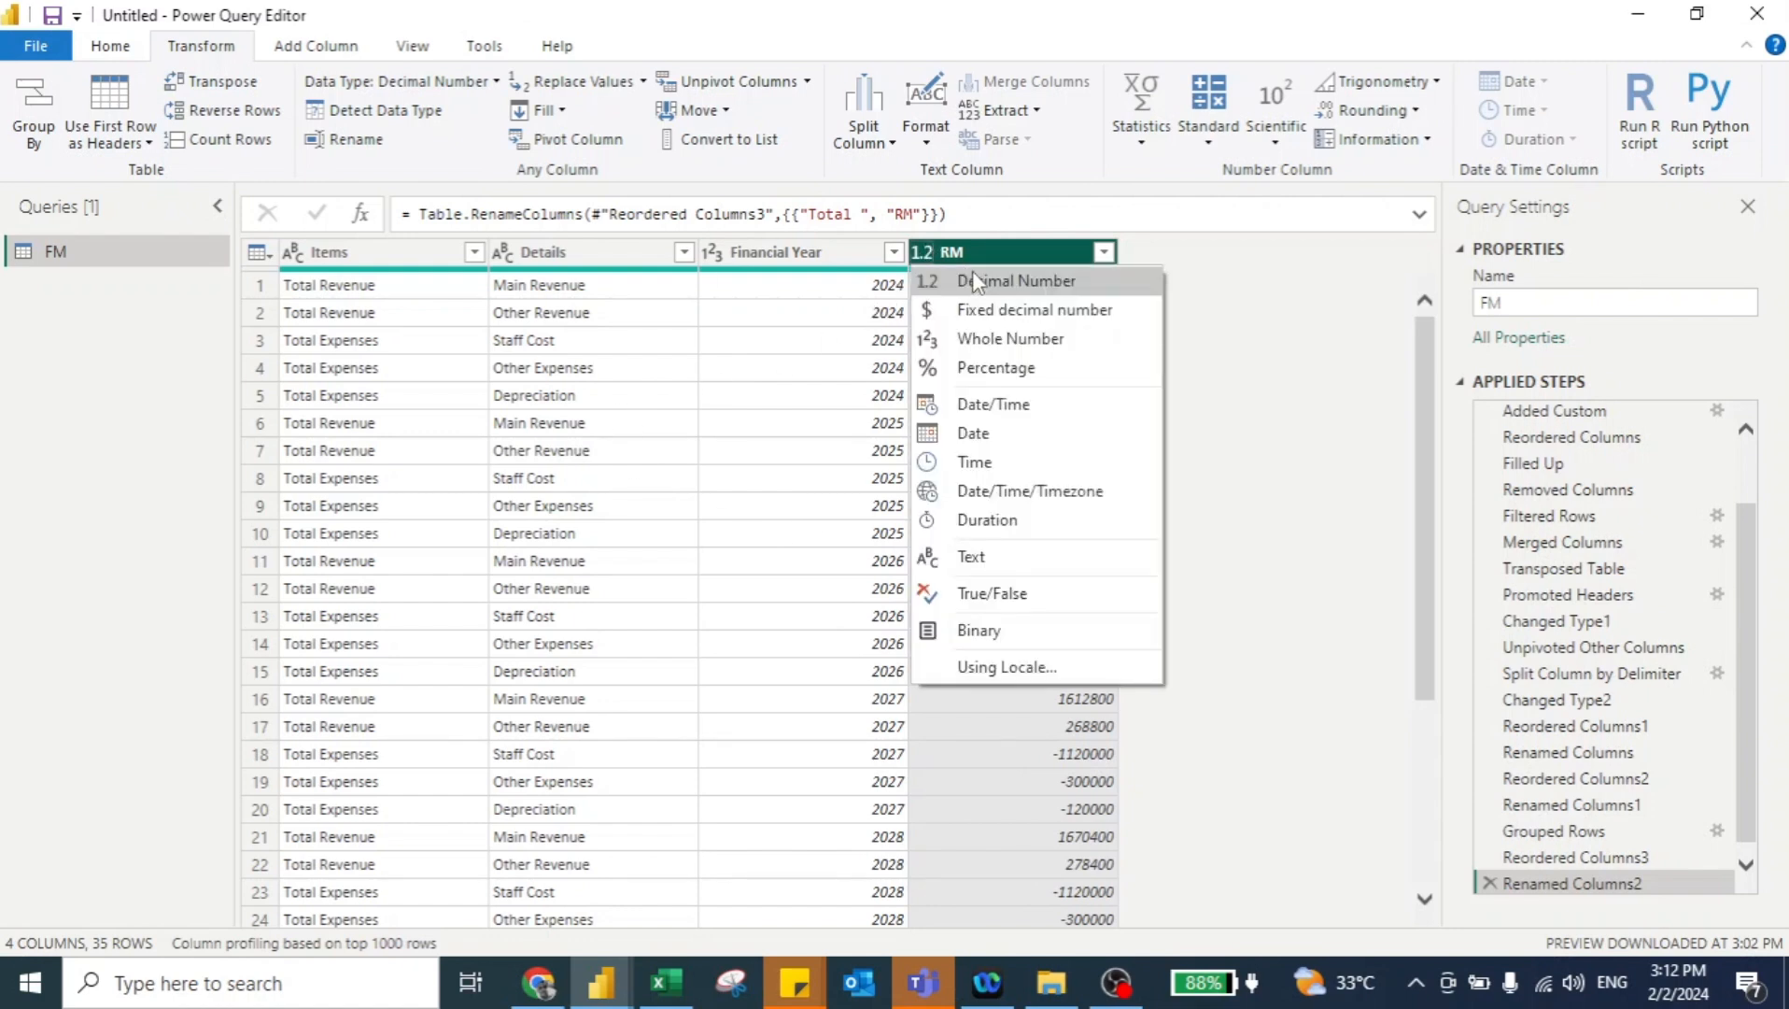
left_click(949, 322)
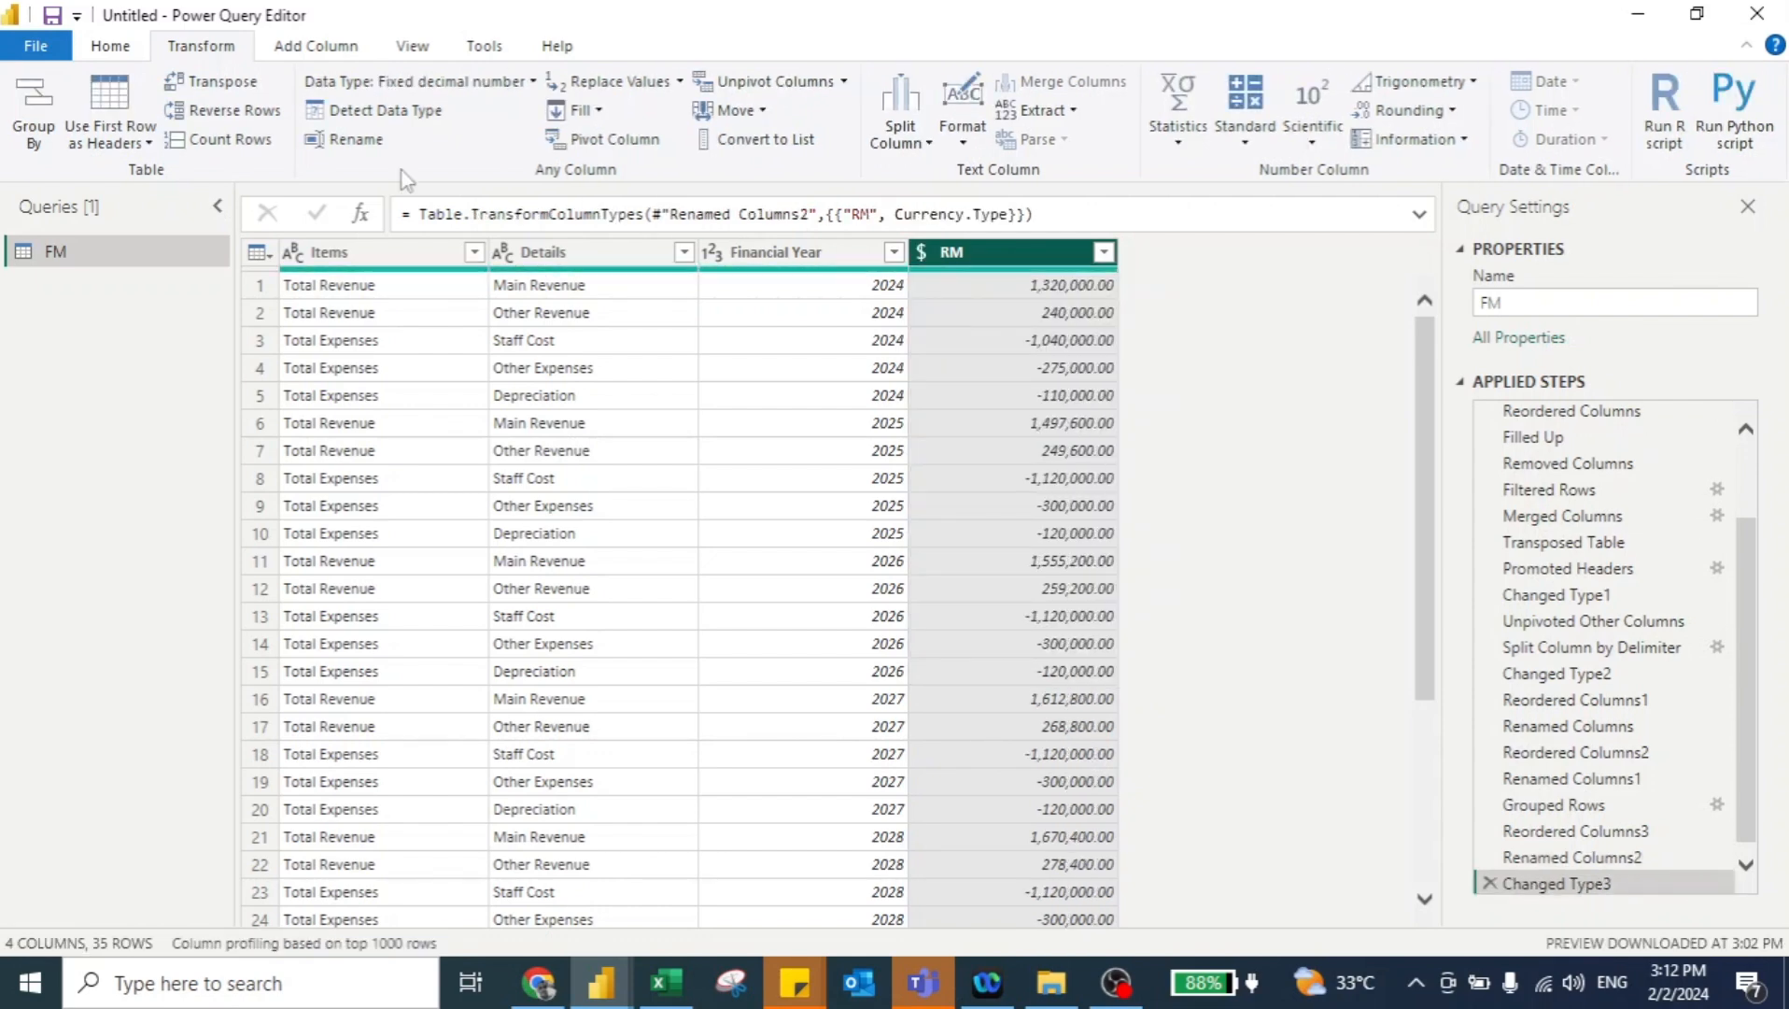
Close and apply the query to load it into Power BI Desktop, and review the loaded FM table in table view
left_click(116, 50)
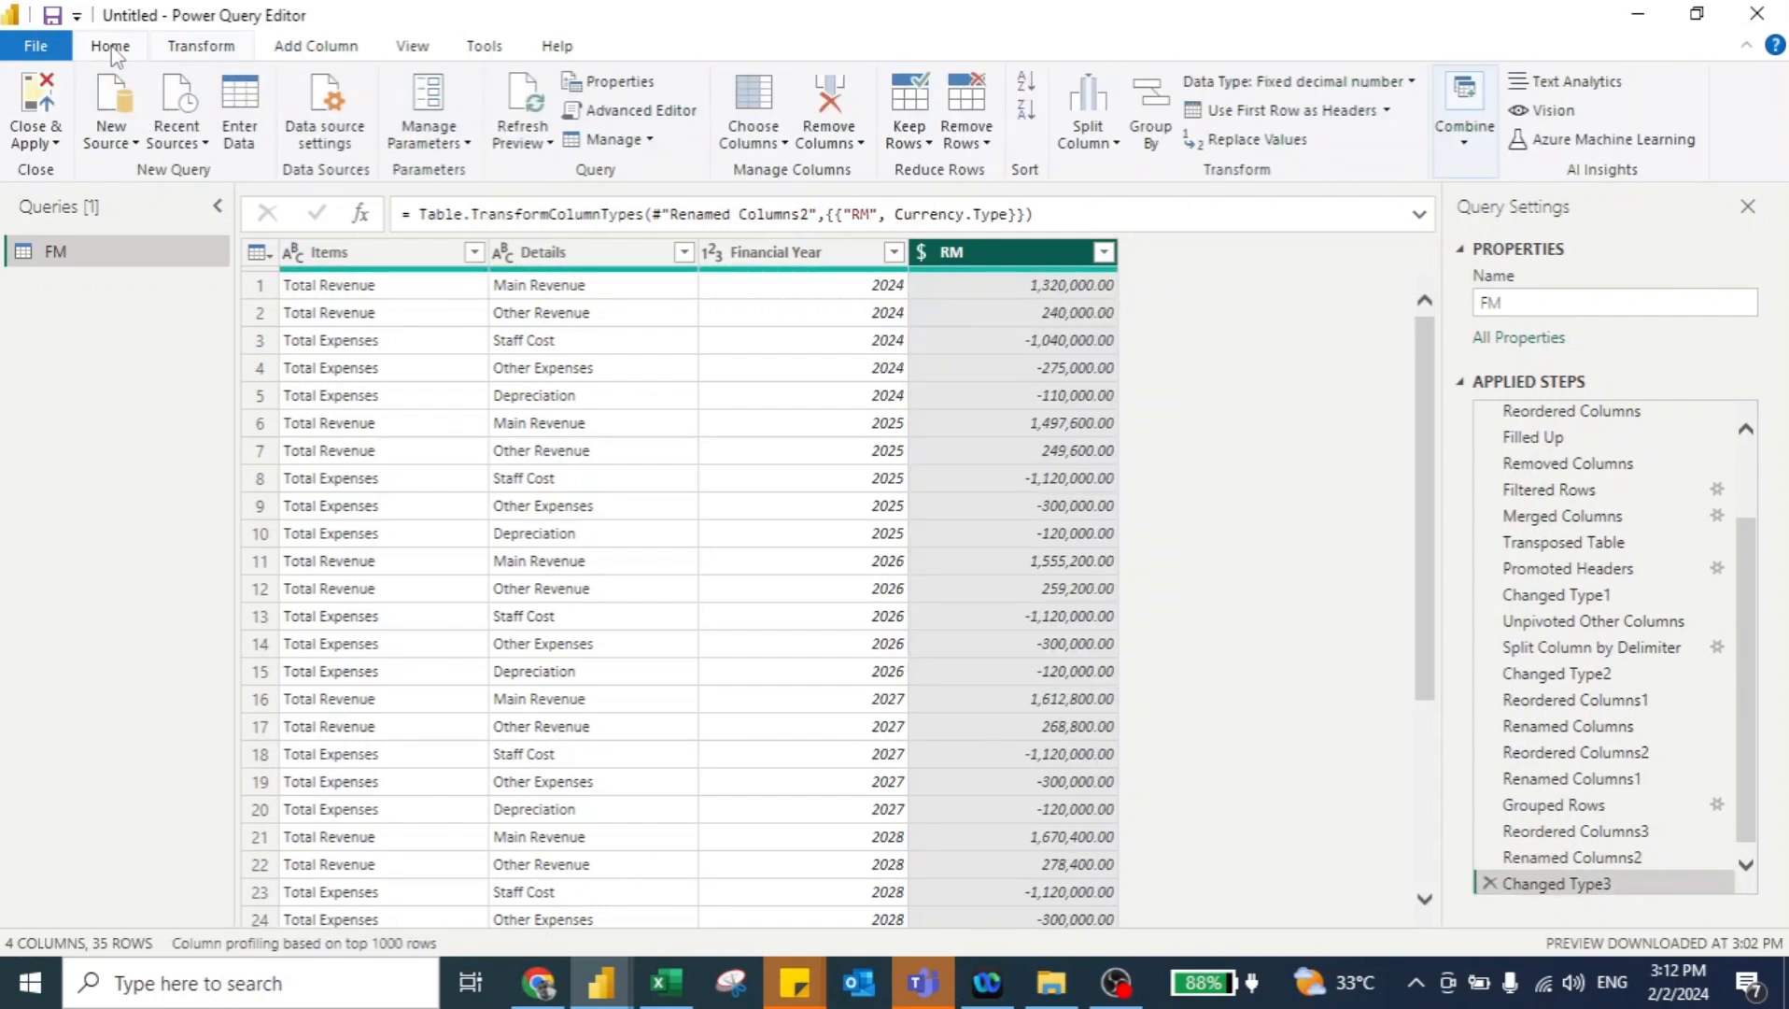
left_click(26, 89)
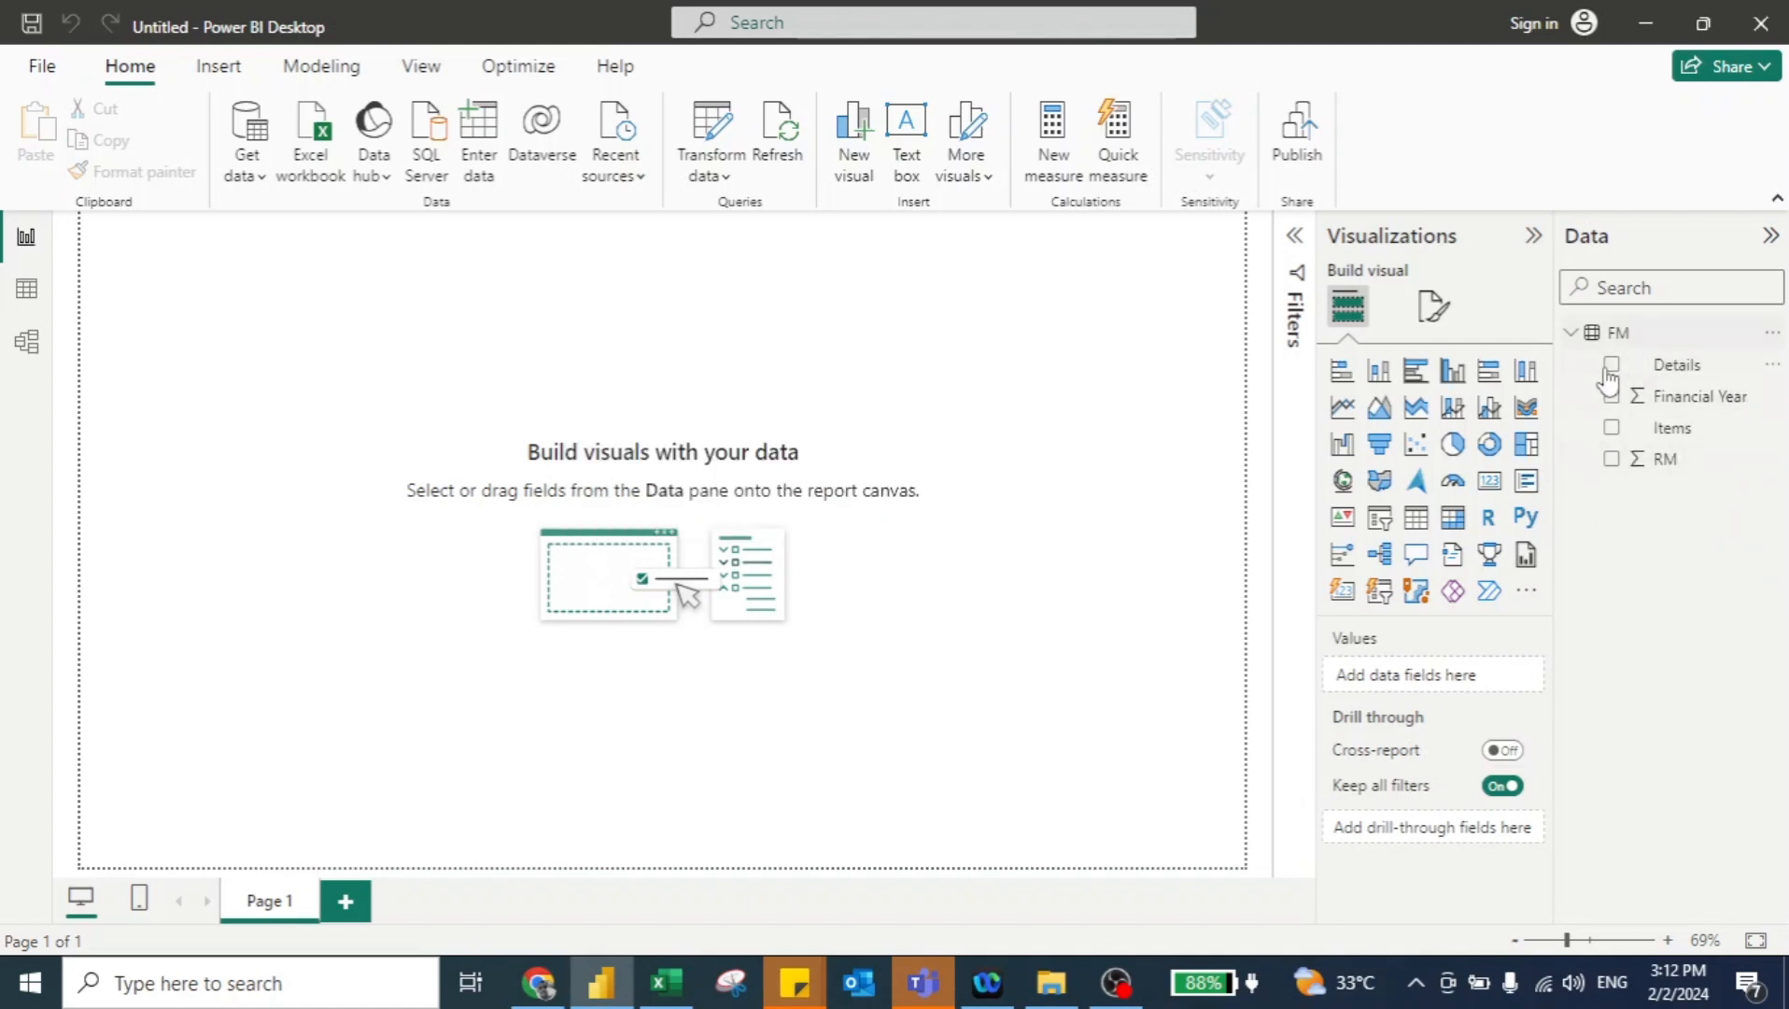
left_click(25, 291)
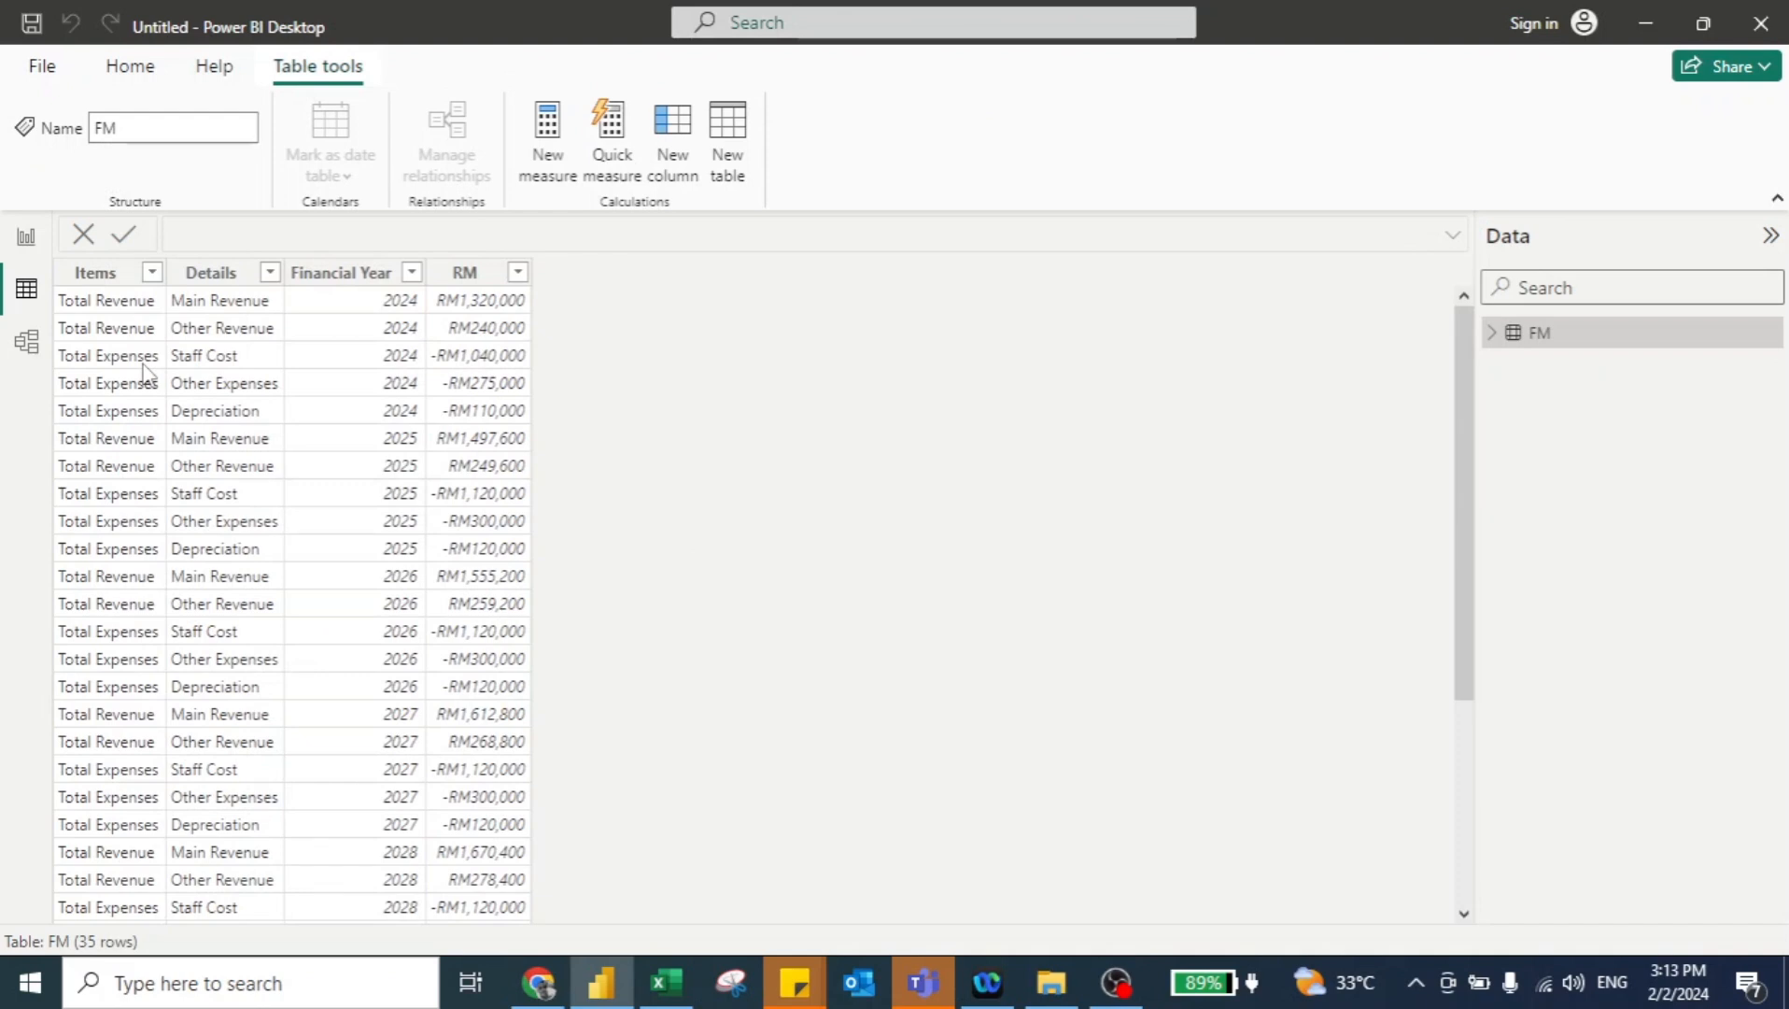
left_click(26, 236)
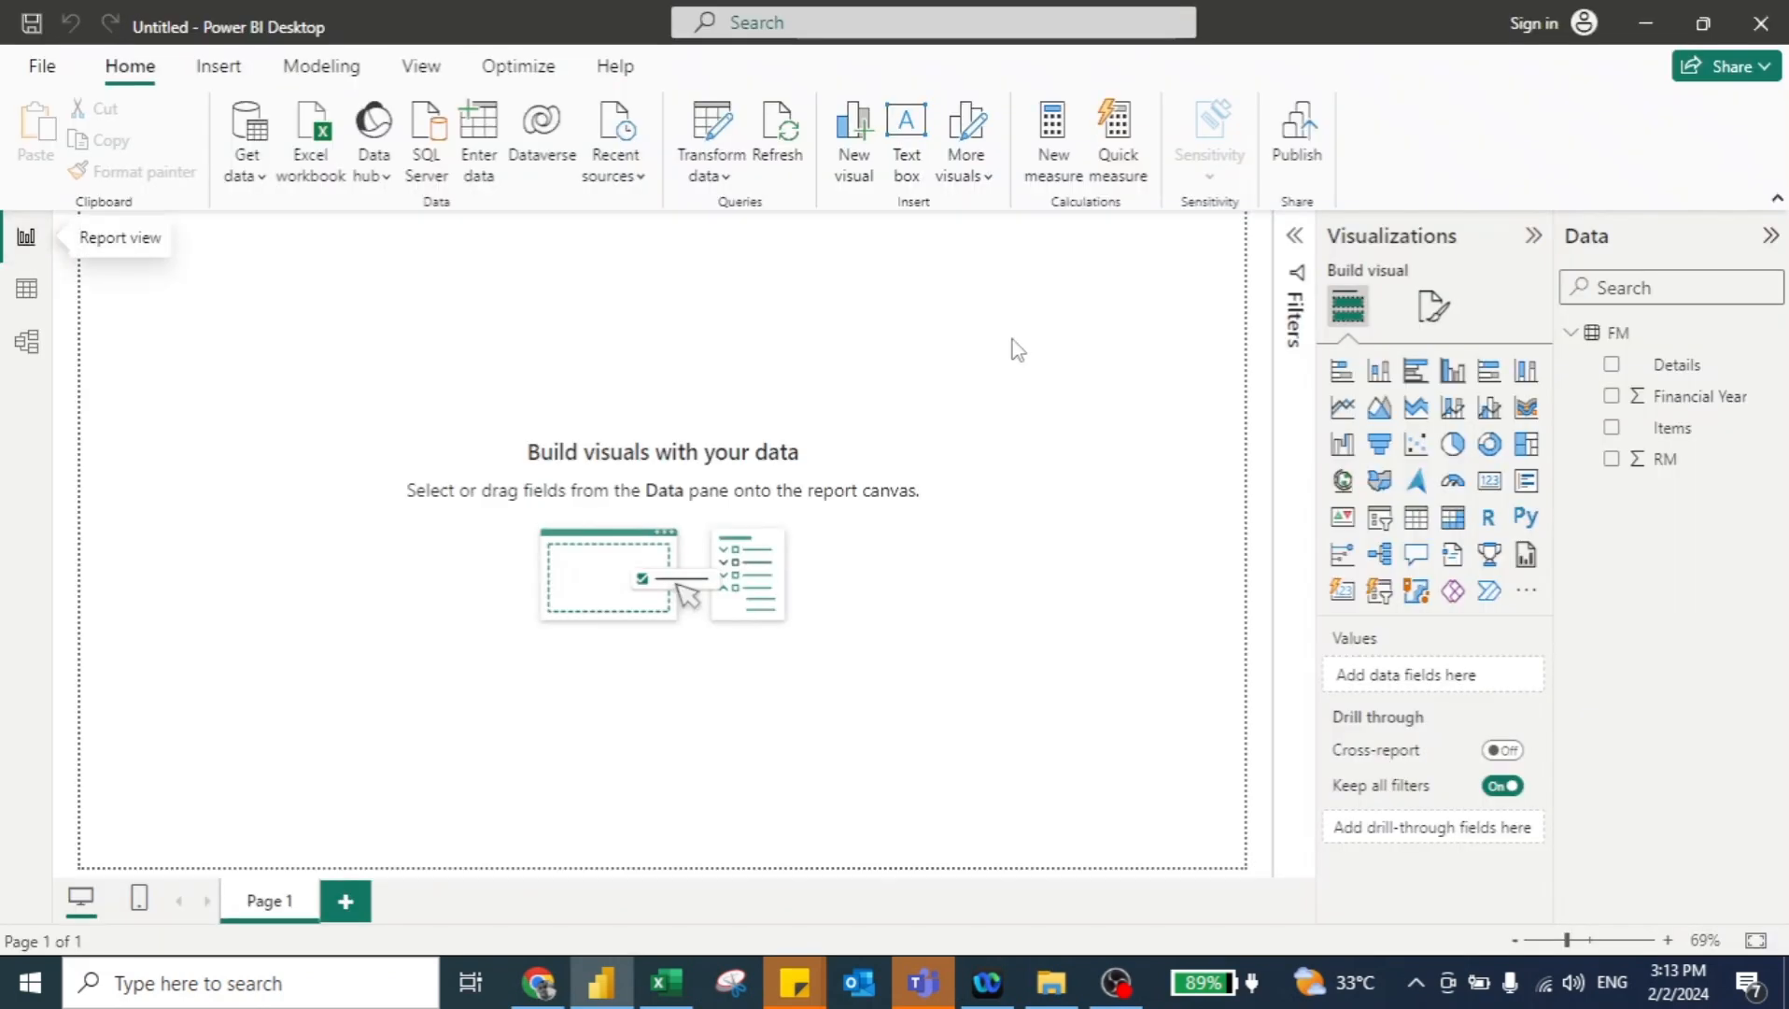
Add an enlarged clustered column chart to the report page with Financial Year on the X-axis and RM on the Y-axis
left_click(1453, 372)
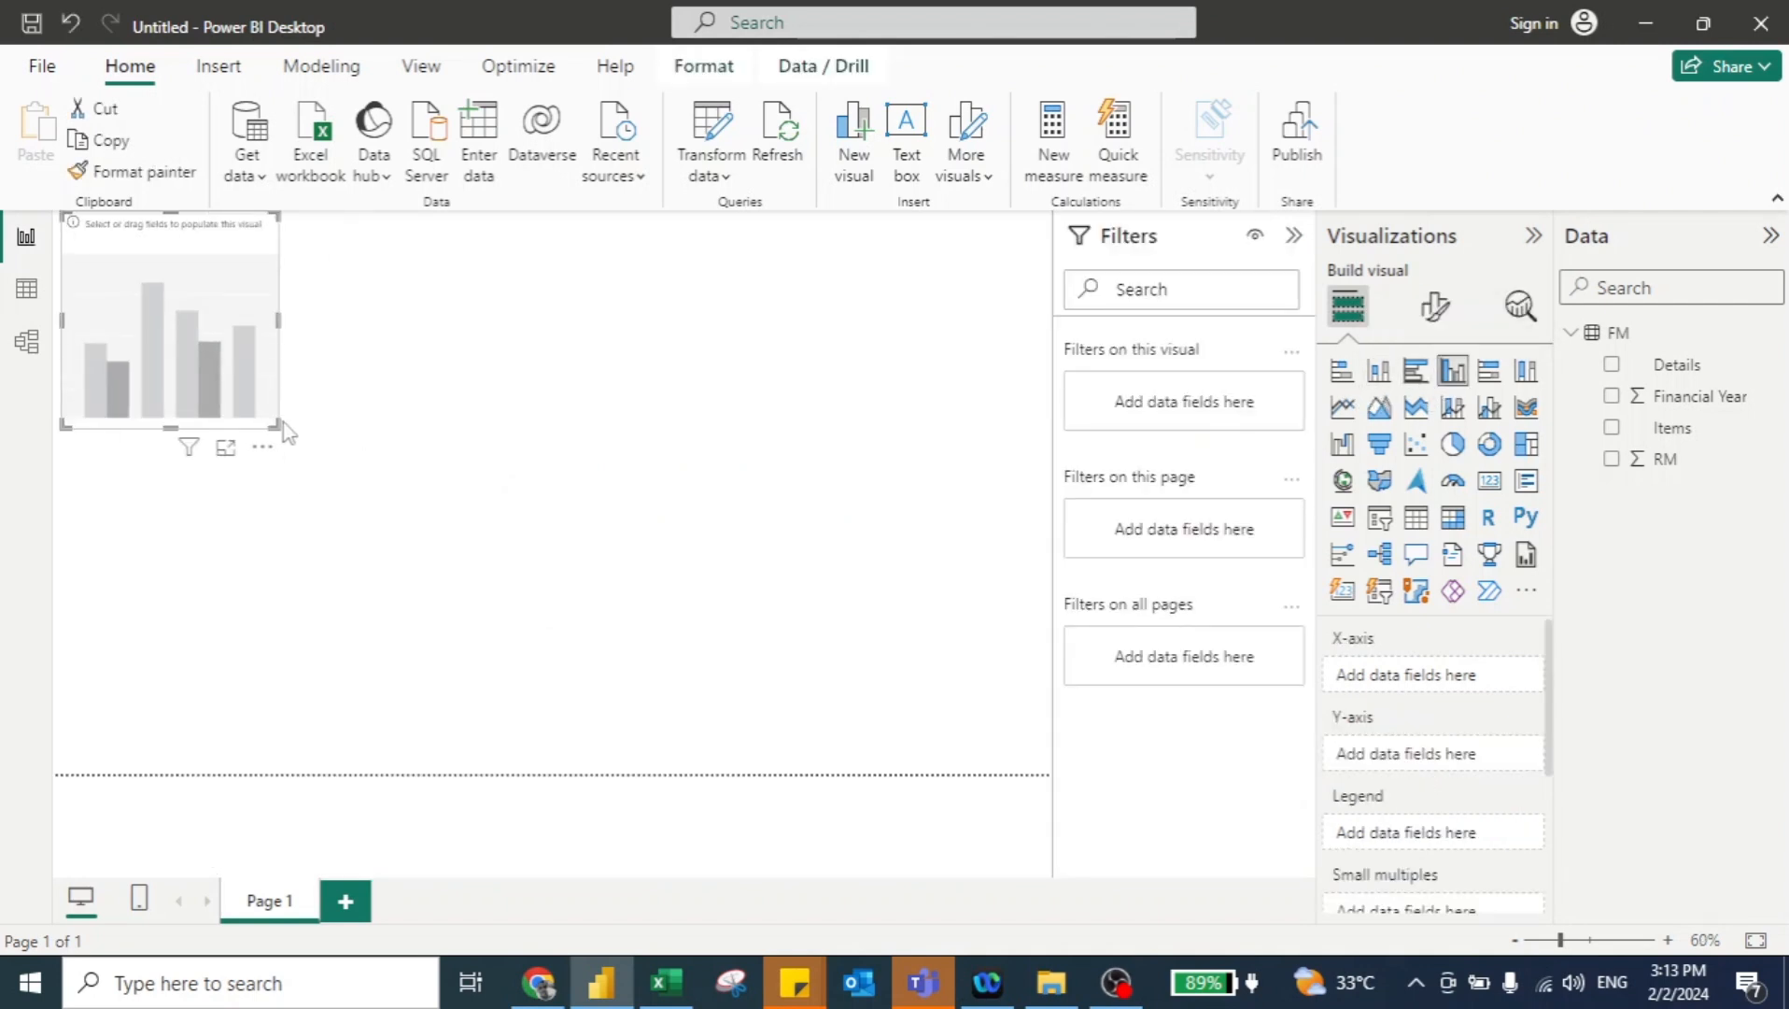
left_click_drag(274, 421, 571, 662)
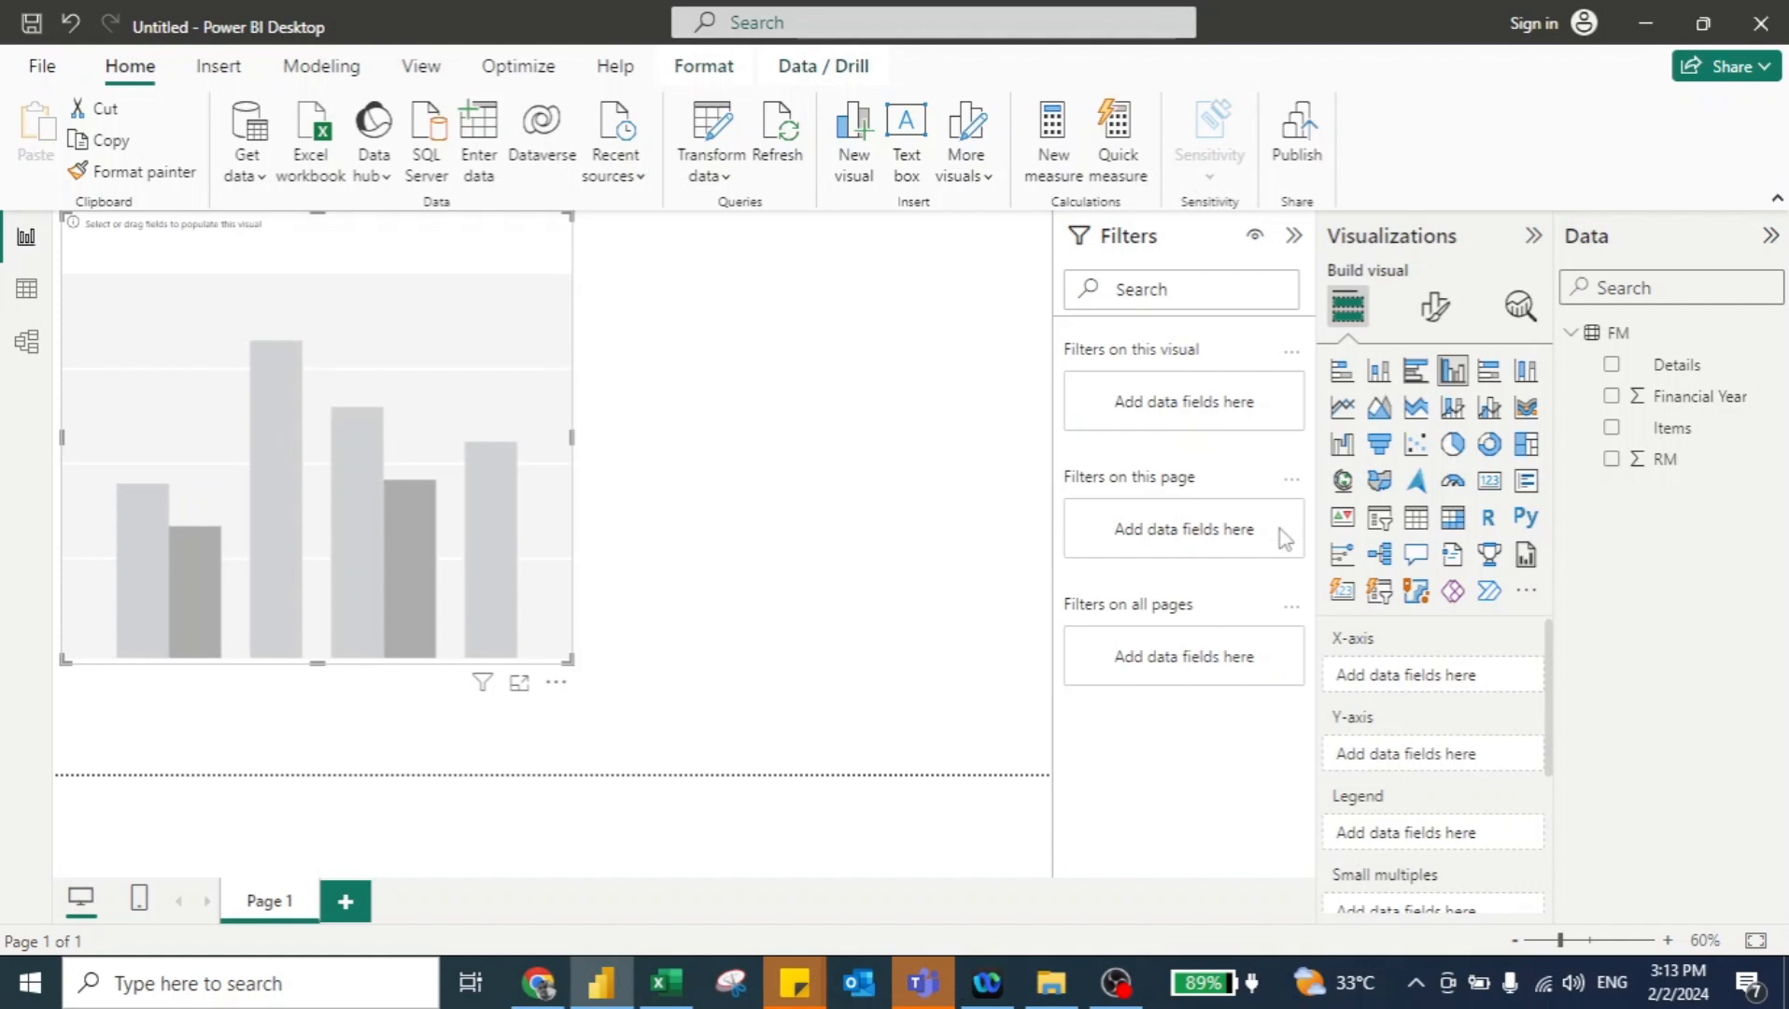
left_click_drag(1681, 407, 1457, 682)
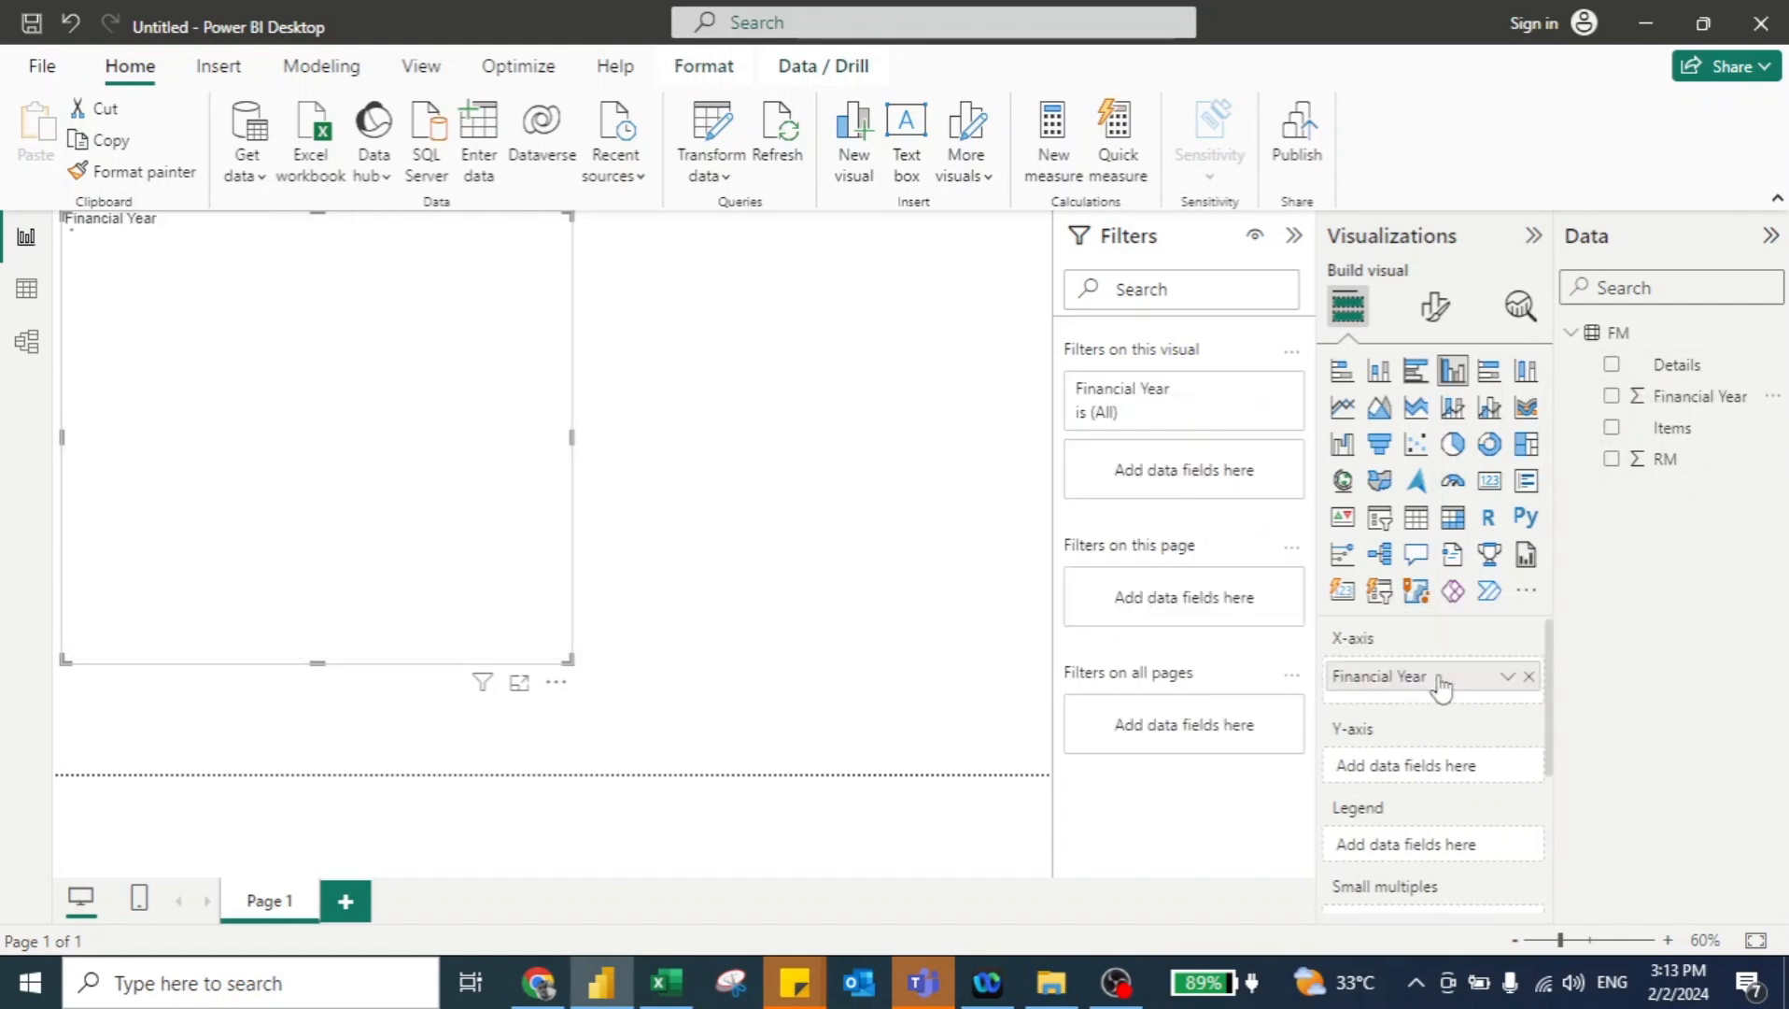
left_click(1613, 459)
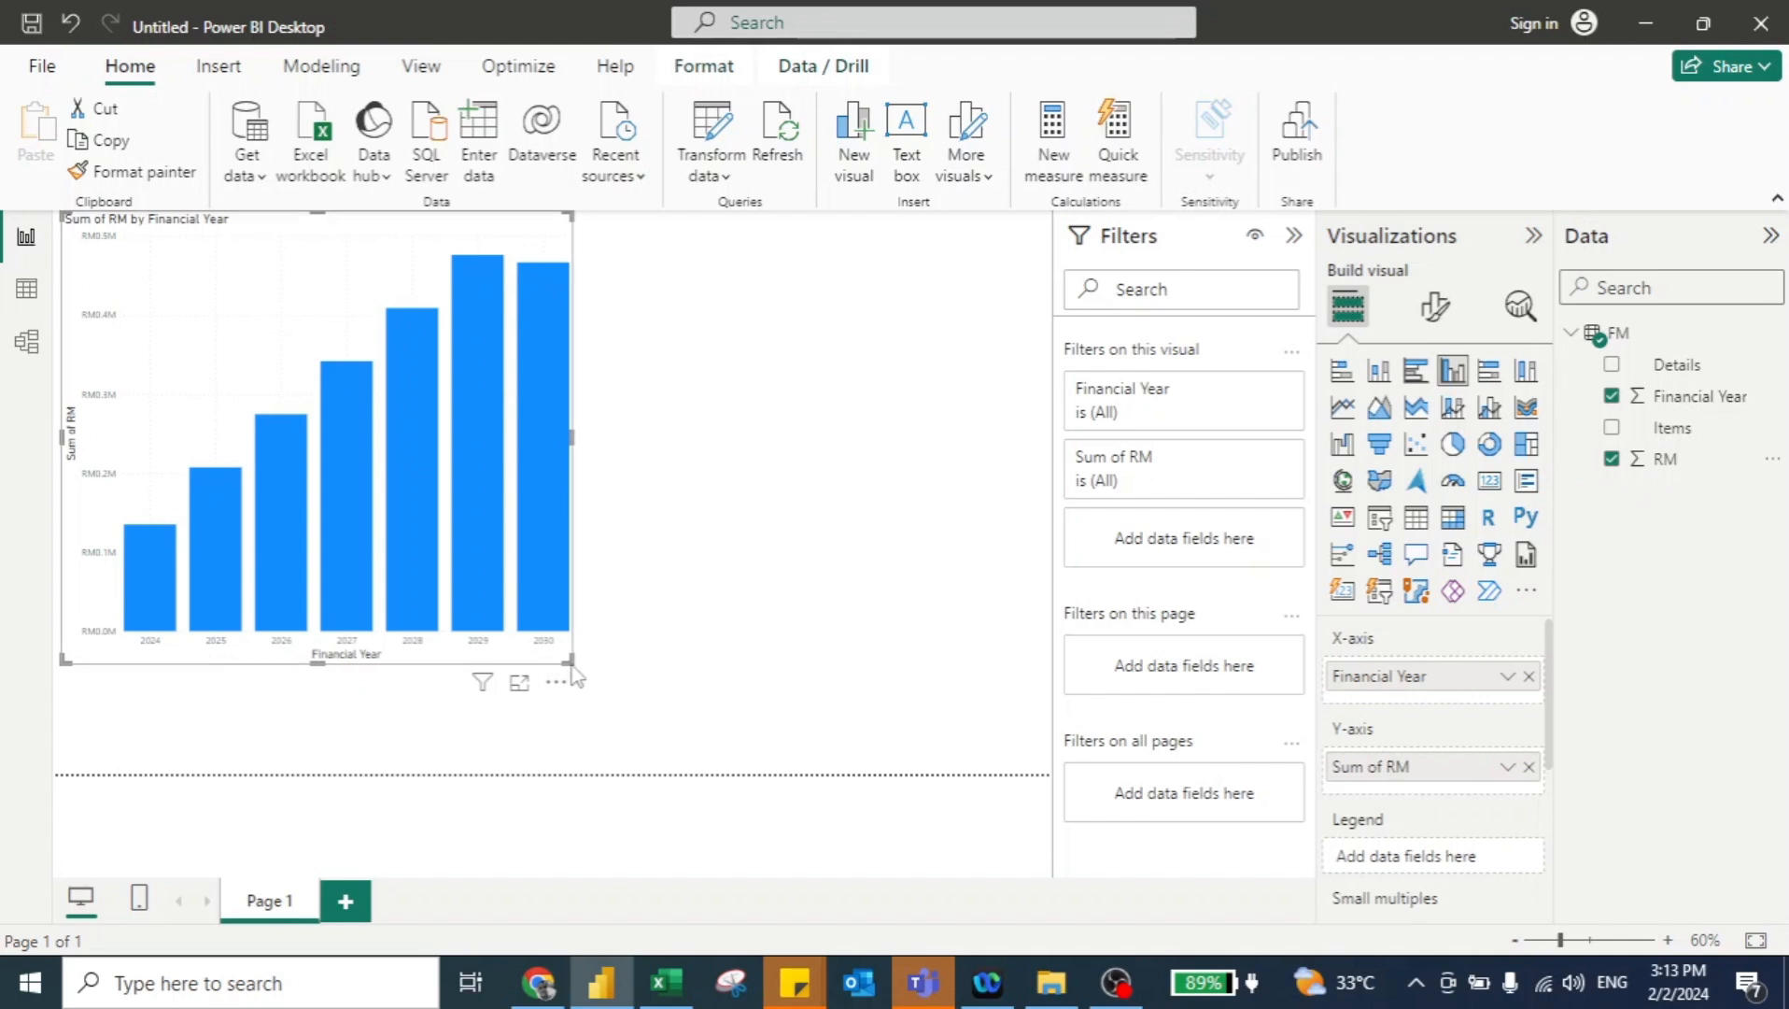
Add a slicer on the Details field beside the chart and filter the chart to Main Revenue
left_click(834, 495)
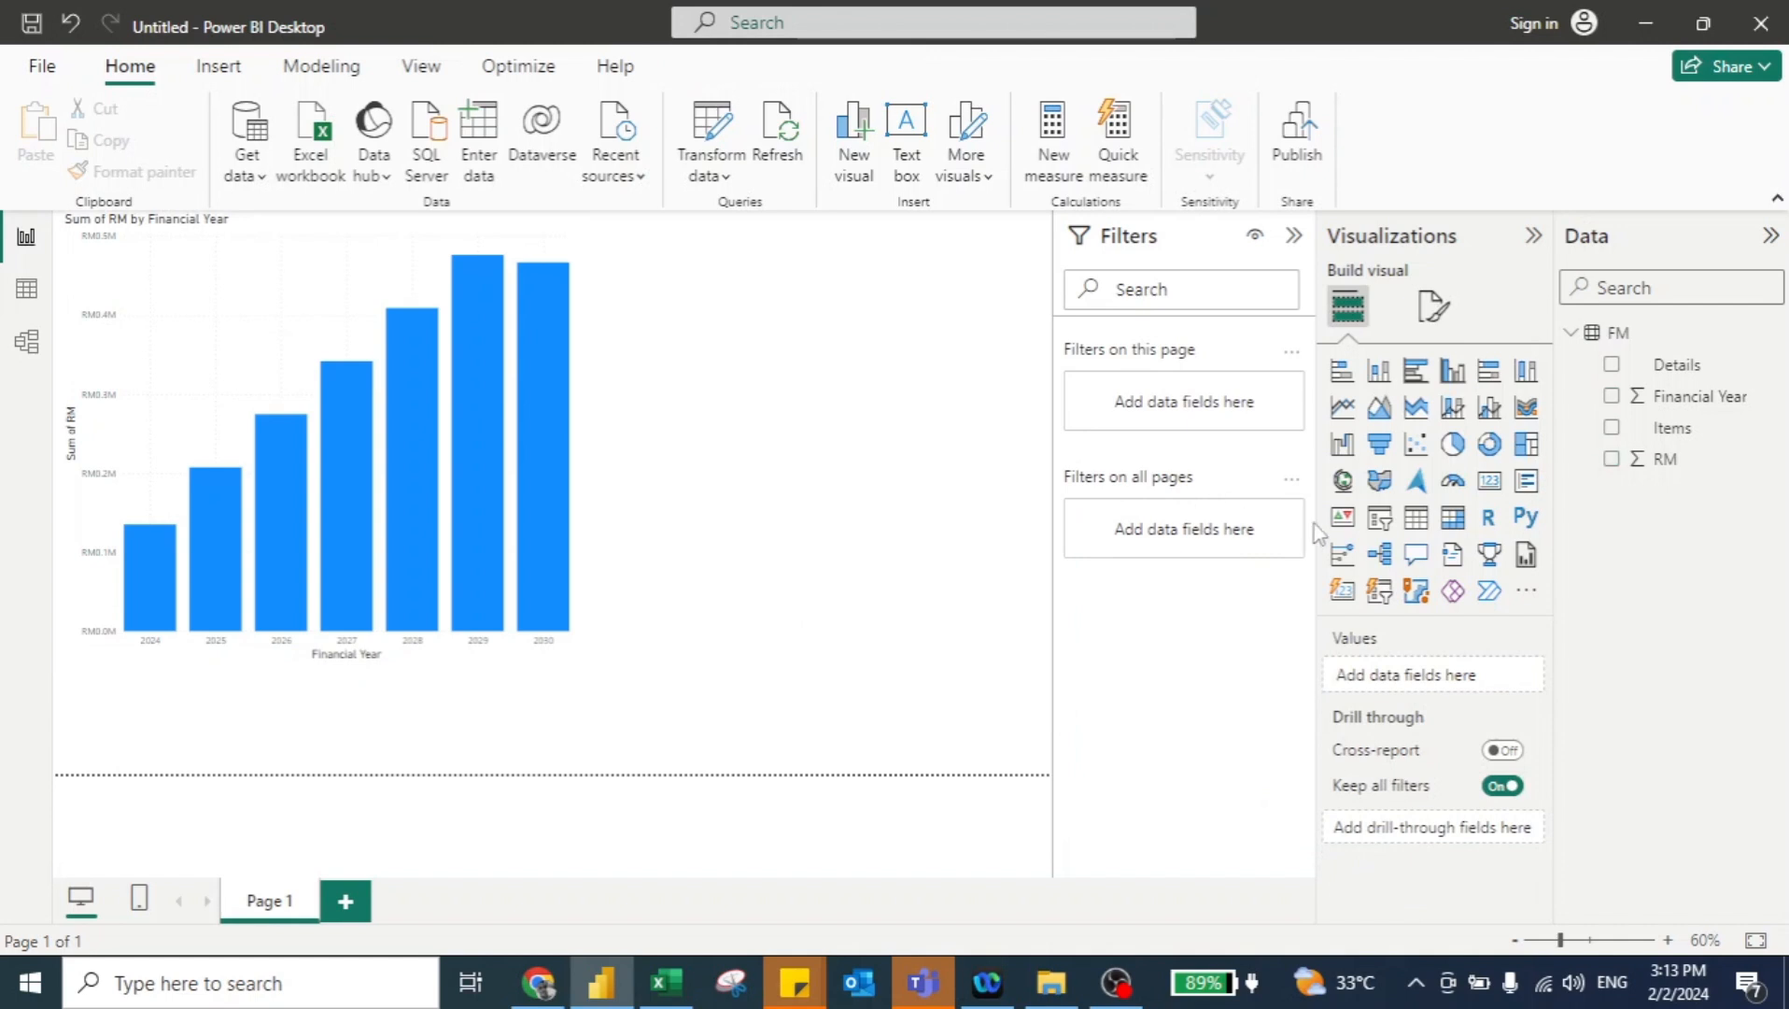
left_click(1380, 517)
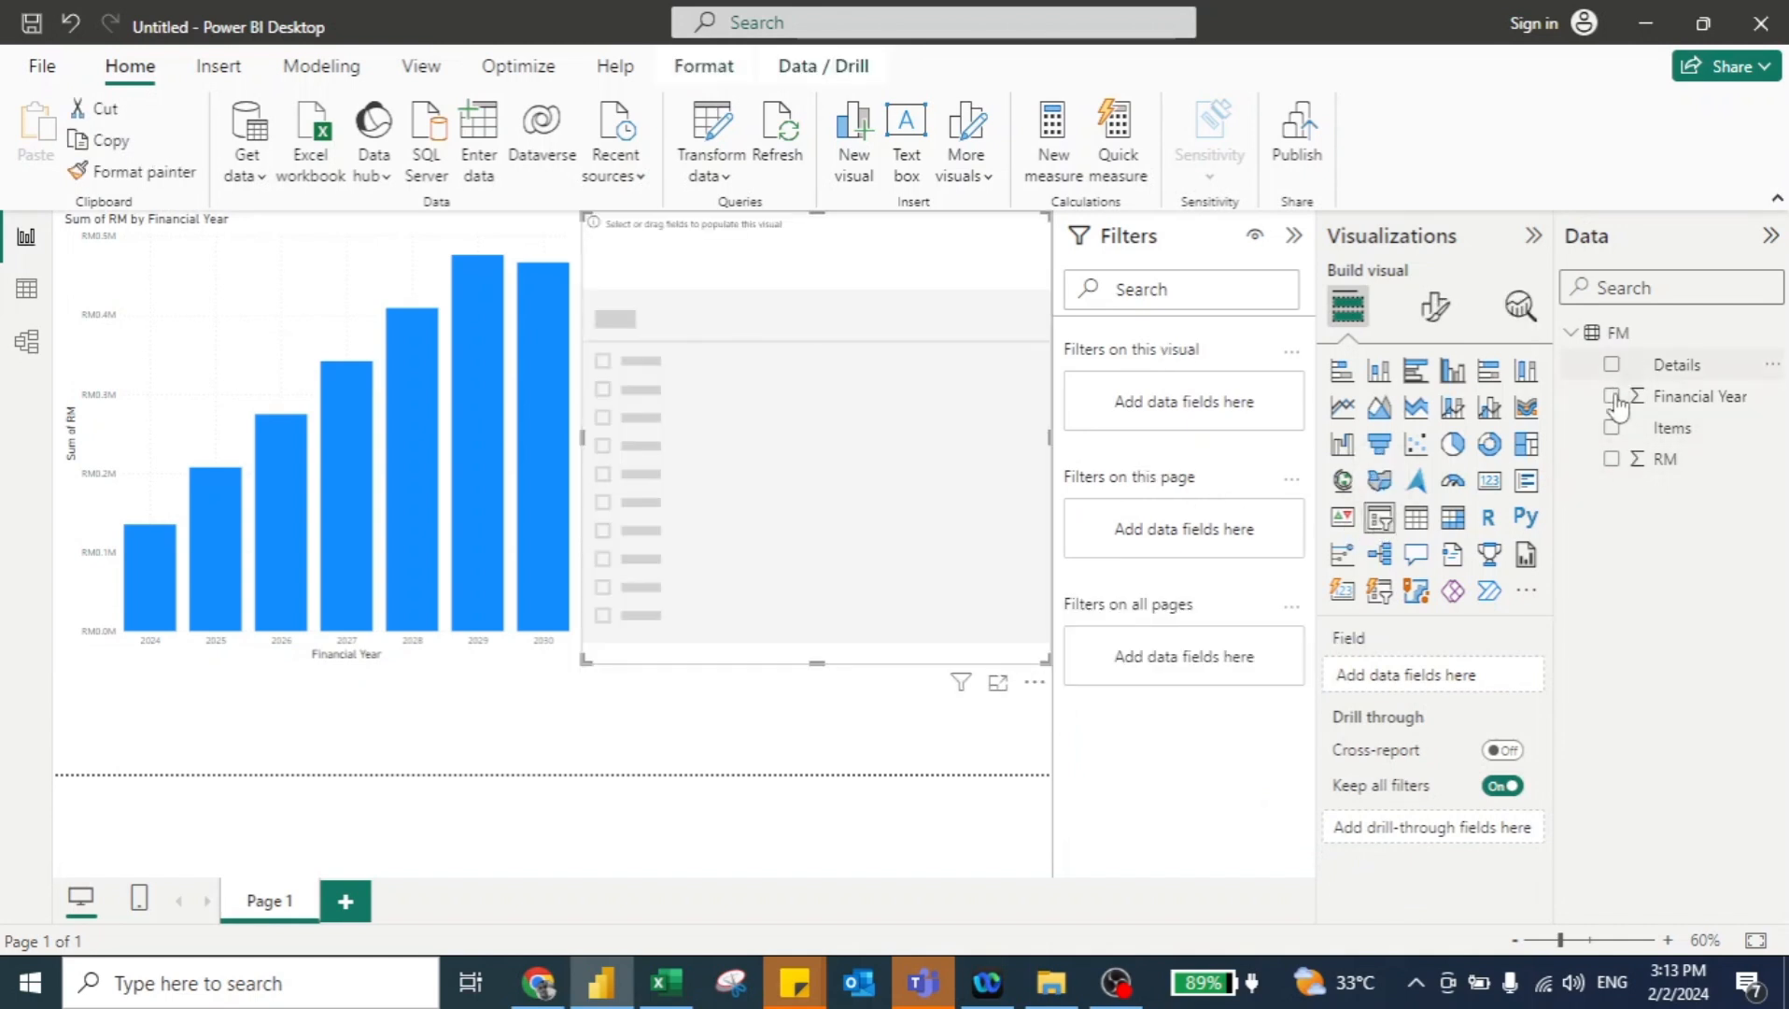
left_click(1612, 364)
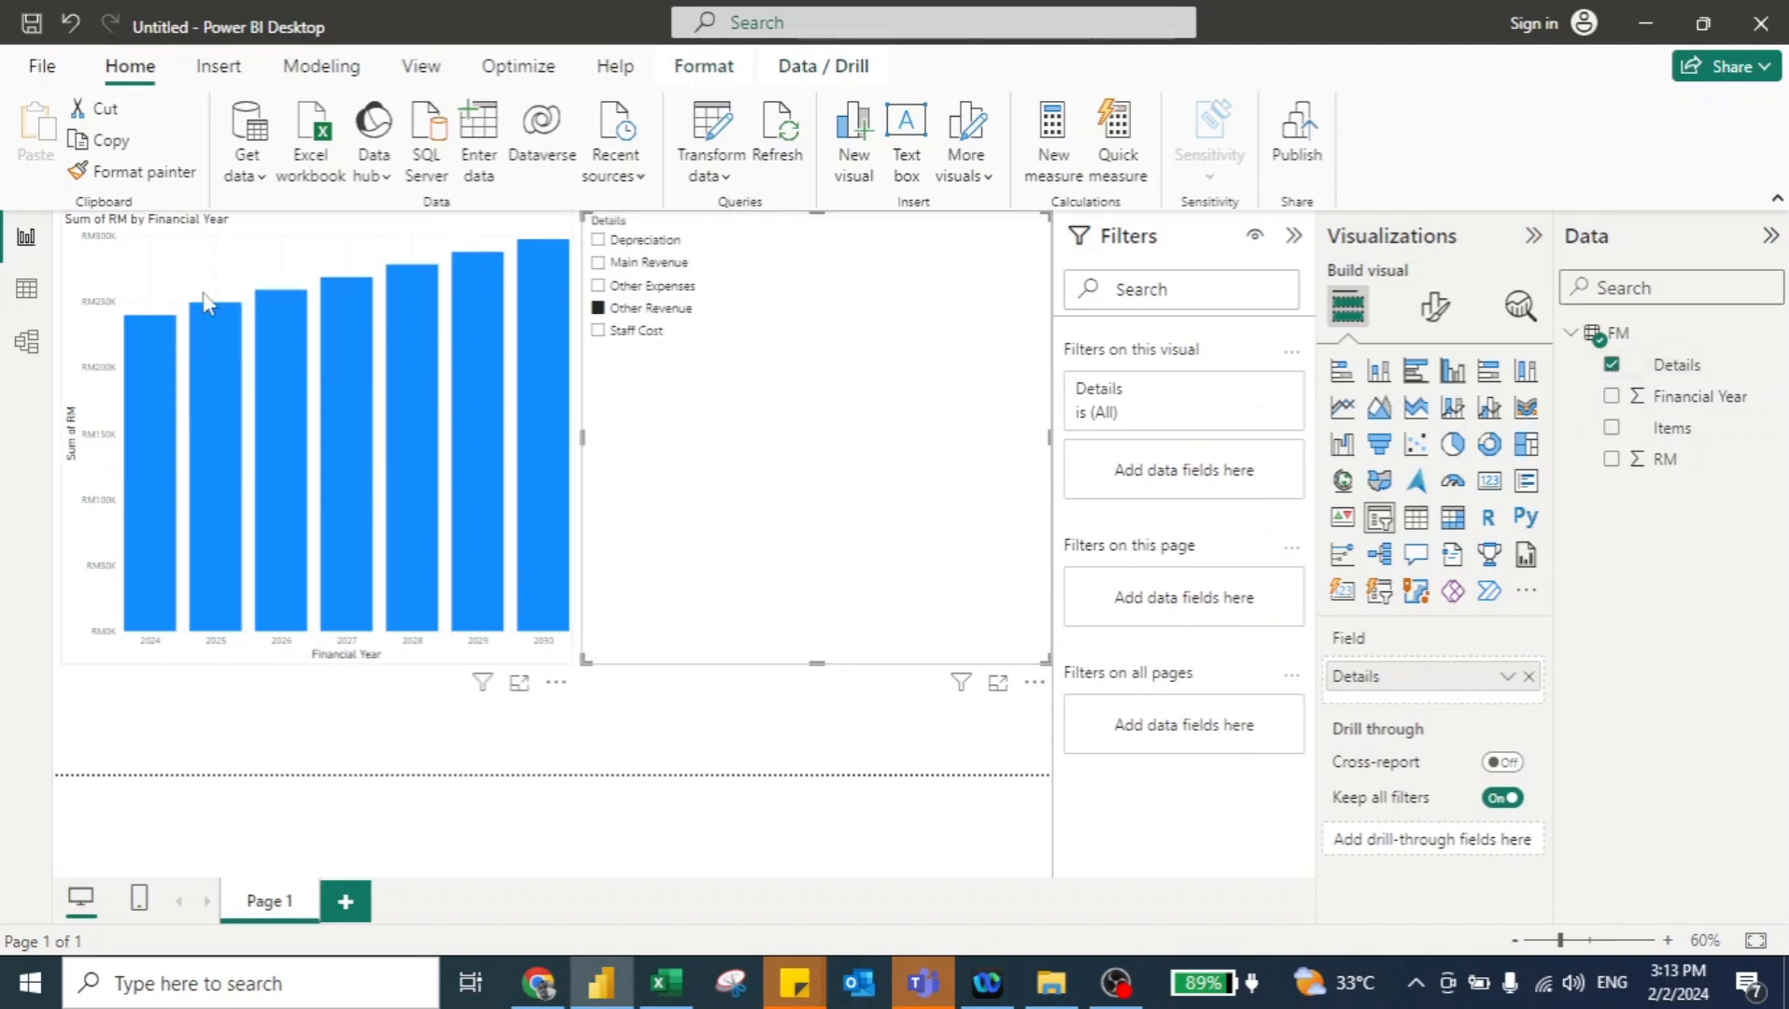
left_click(599, 266)
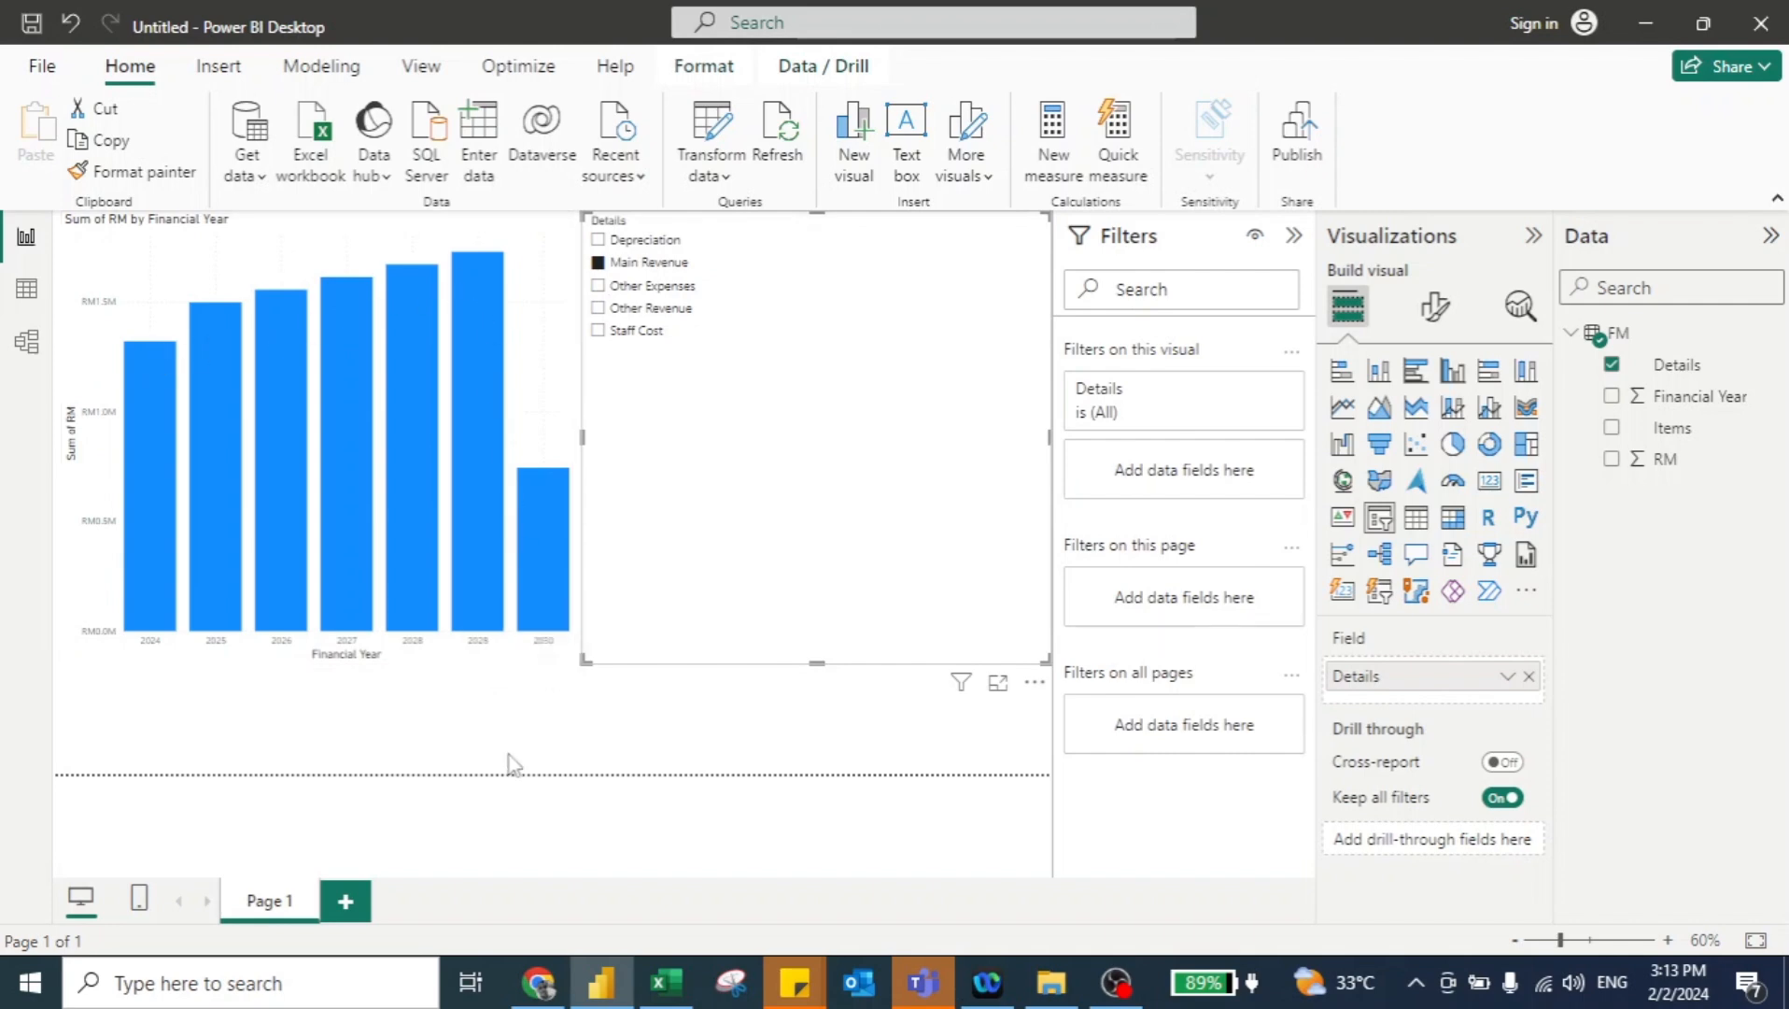
Switch to the FM to Power BI workbook in Excel
key("alt+Tab")
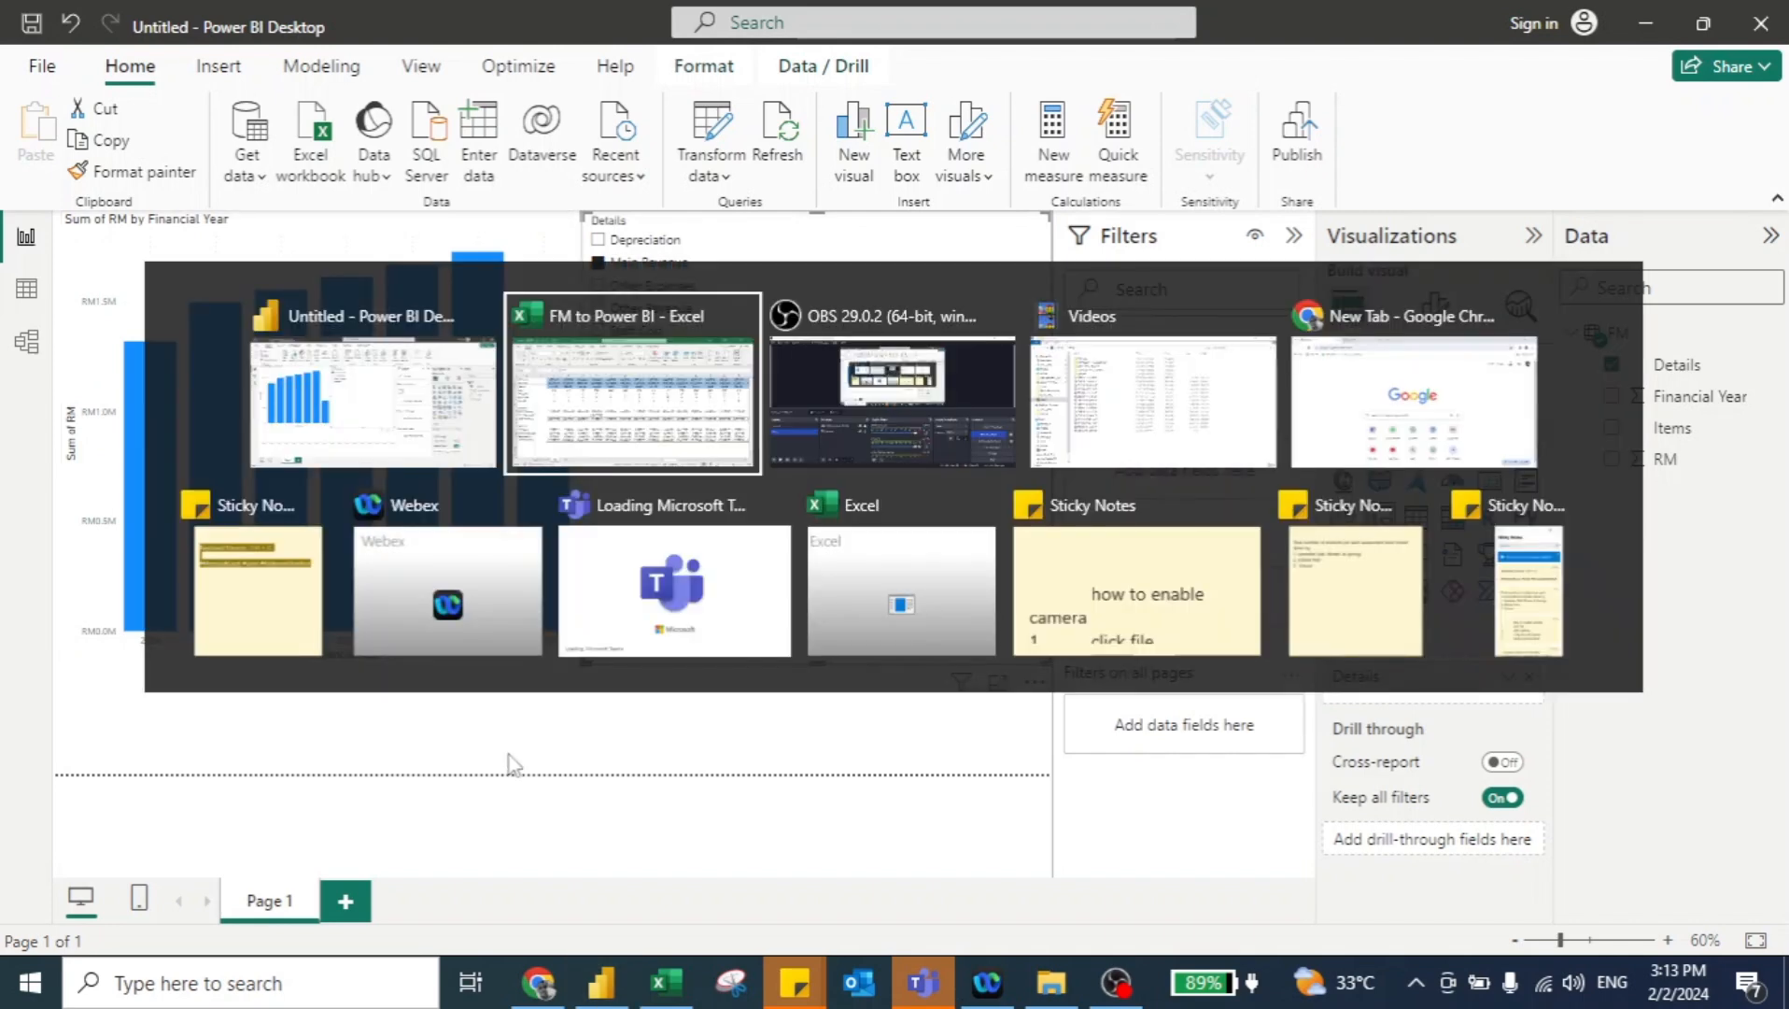